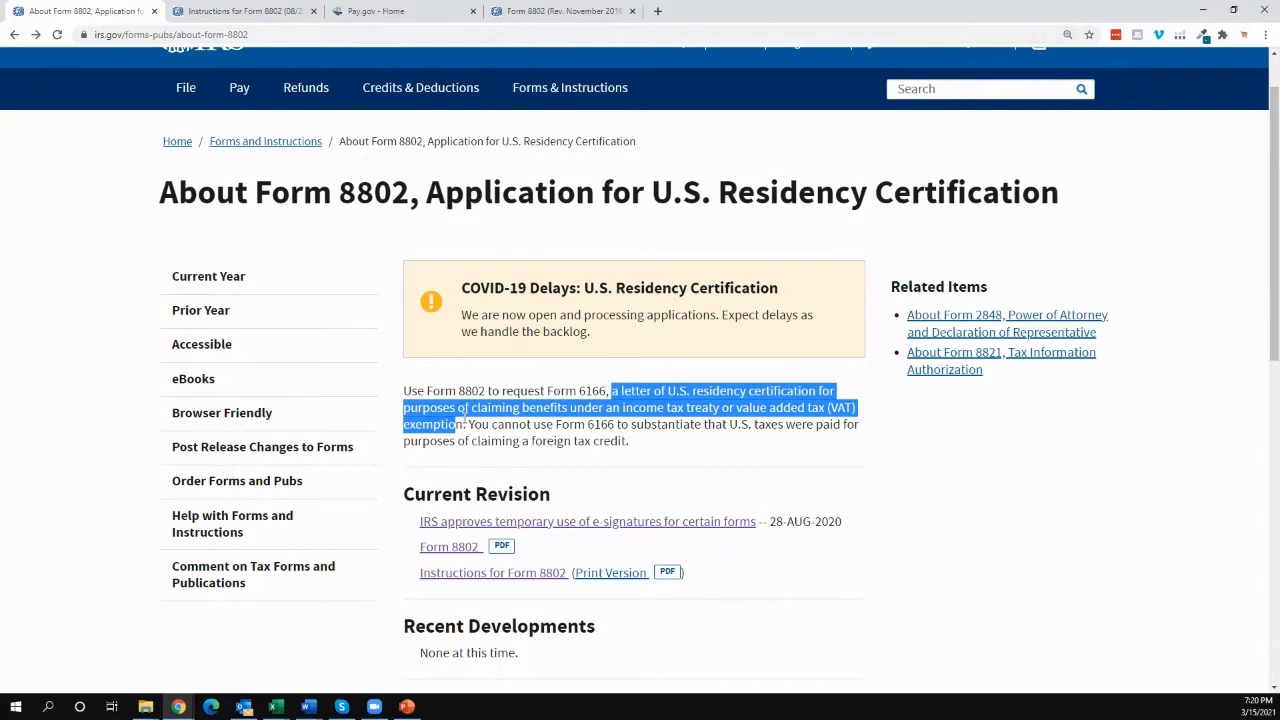
- Switch to the Form 8802 instructions, close the in-page text search, and locate the User Fee section
click(537, 430)
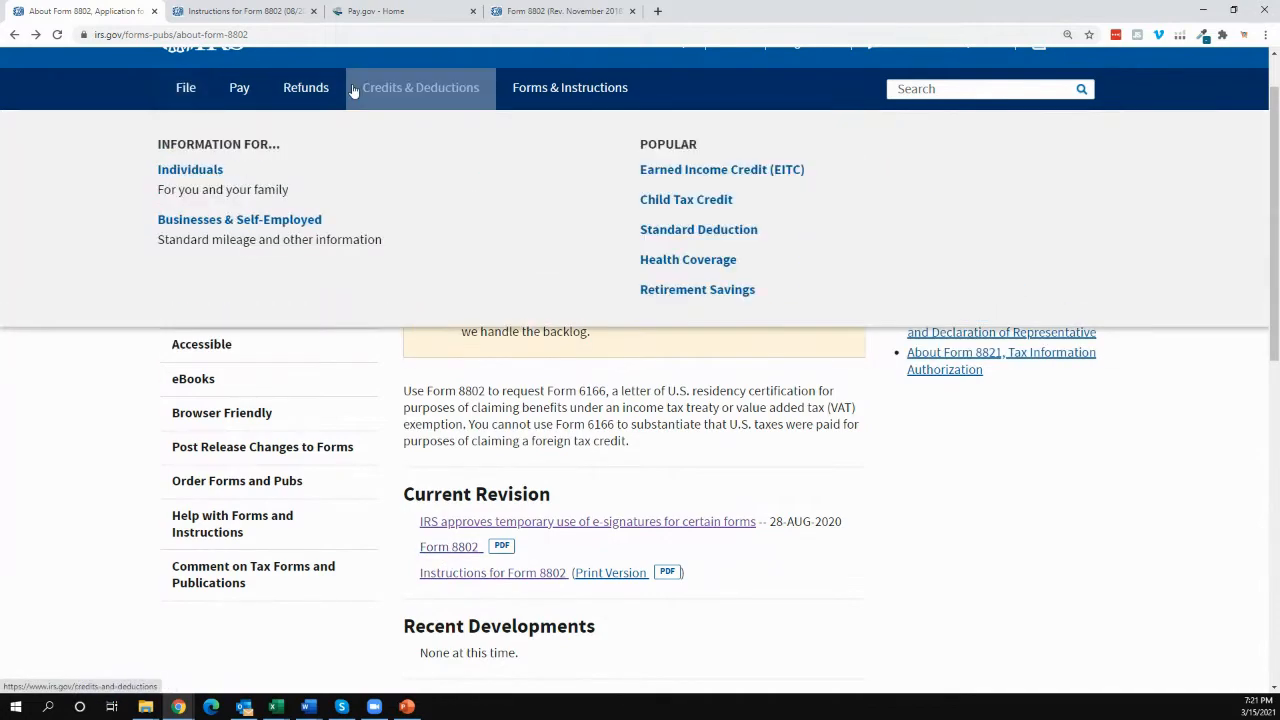
click(565, 11)
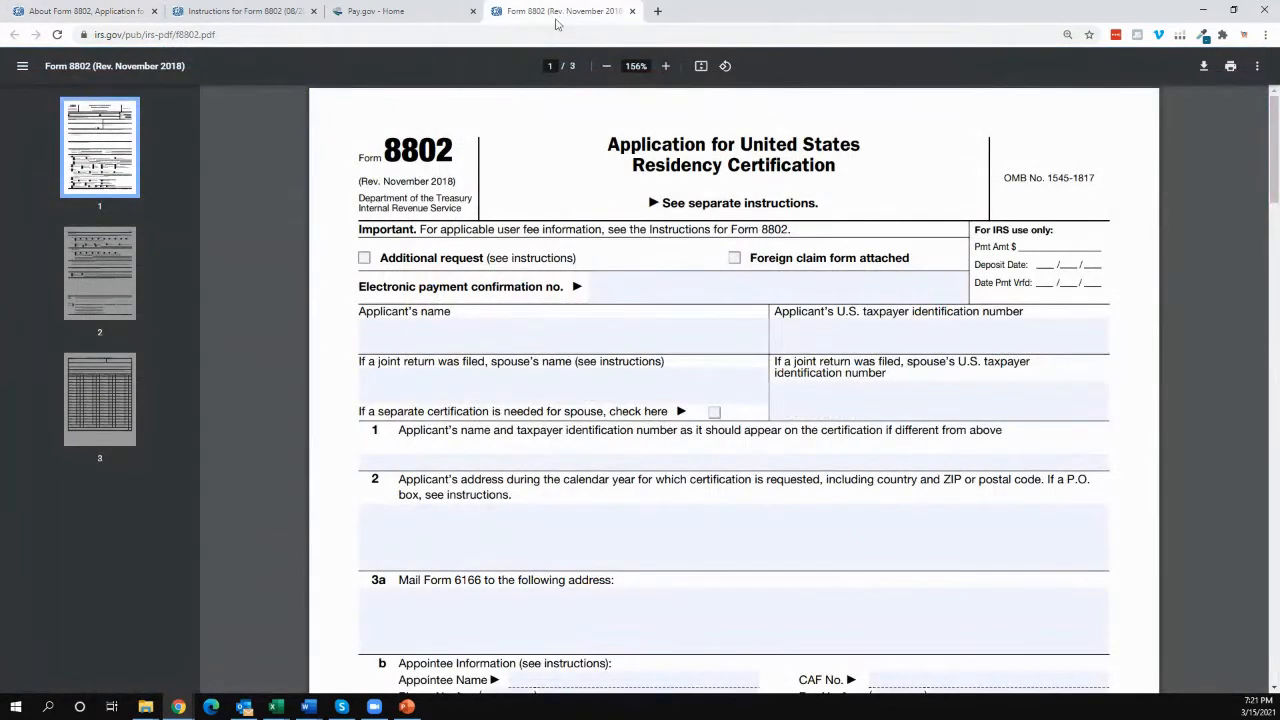
click(201, 13)
scroll(480, 396, down, 14)
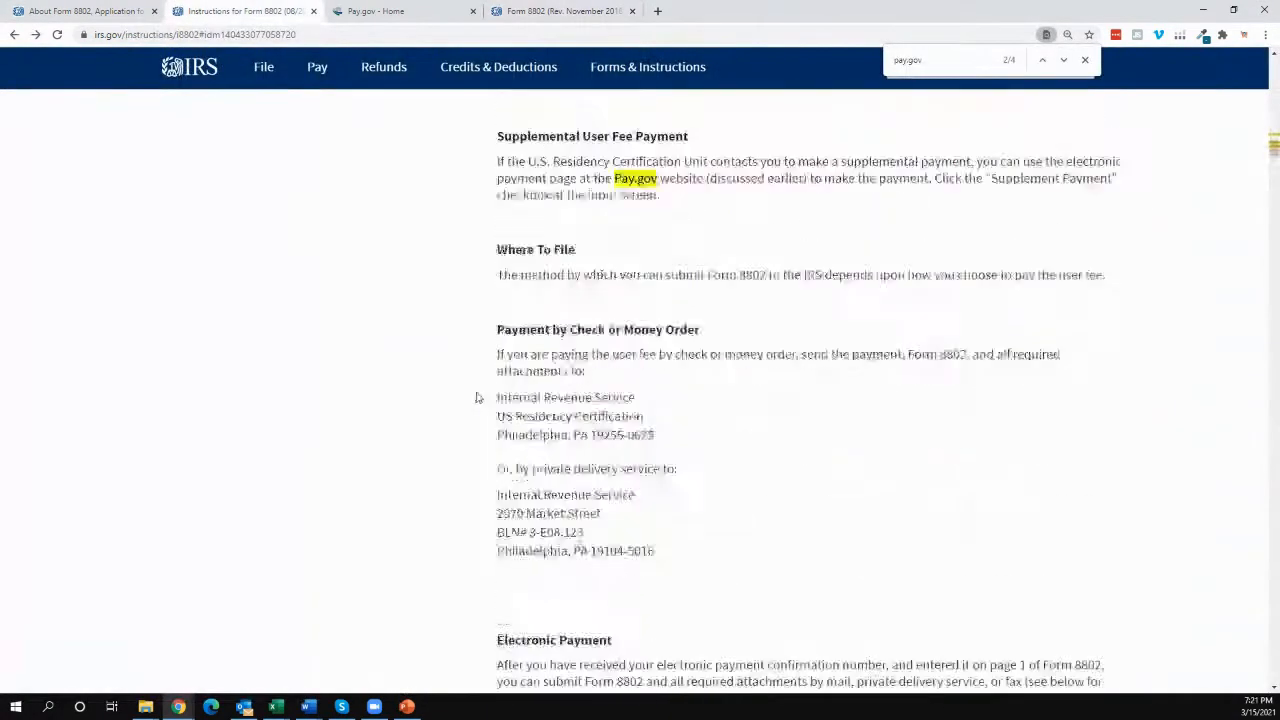
scroll(480, 396, up, 9)
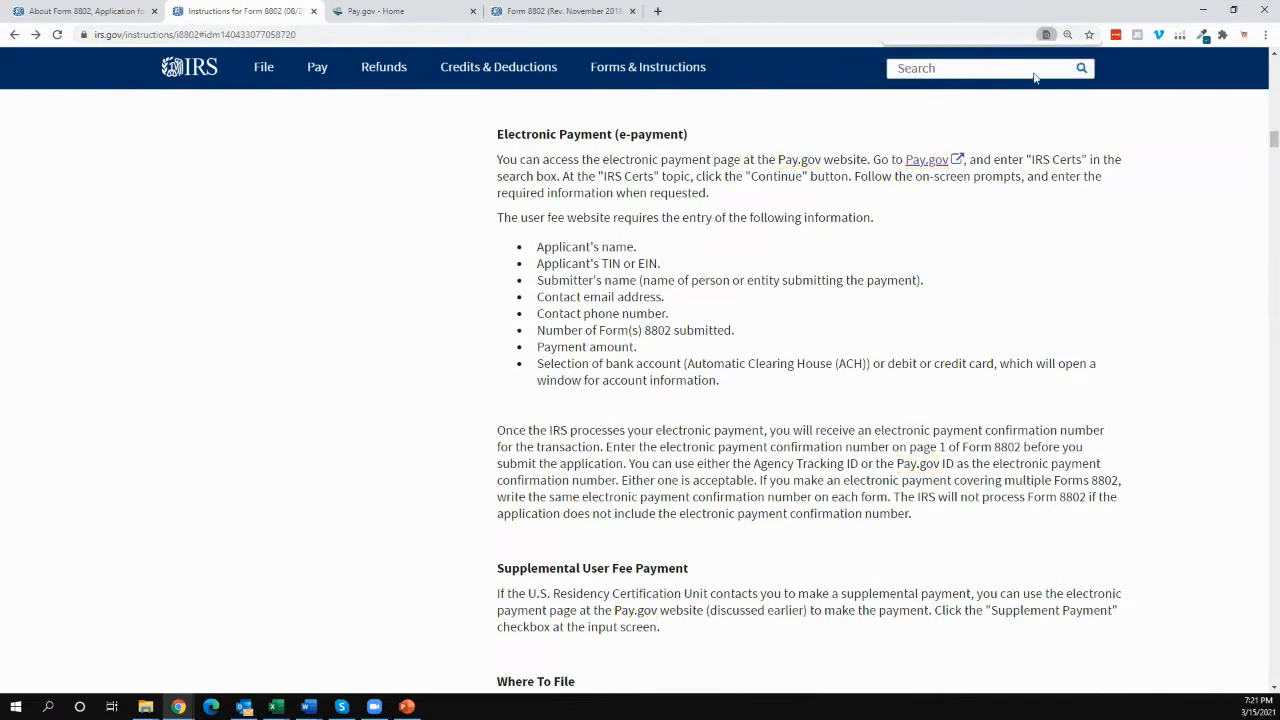
click(1084, 61)
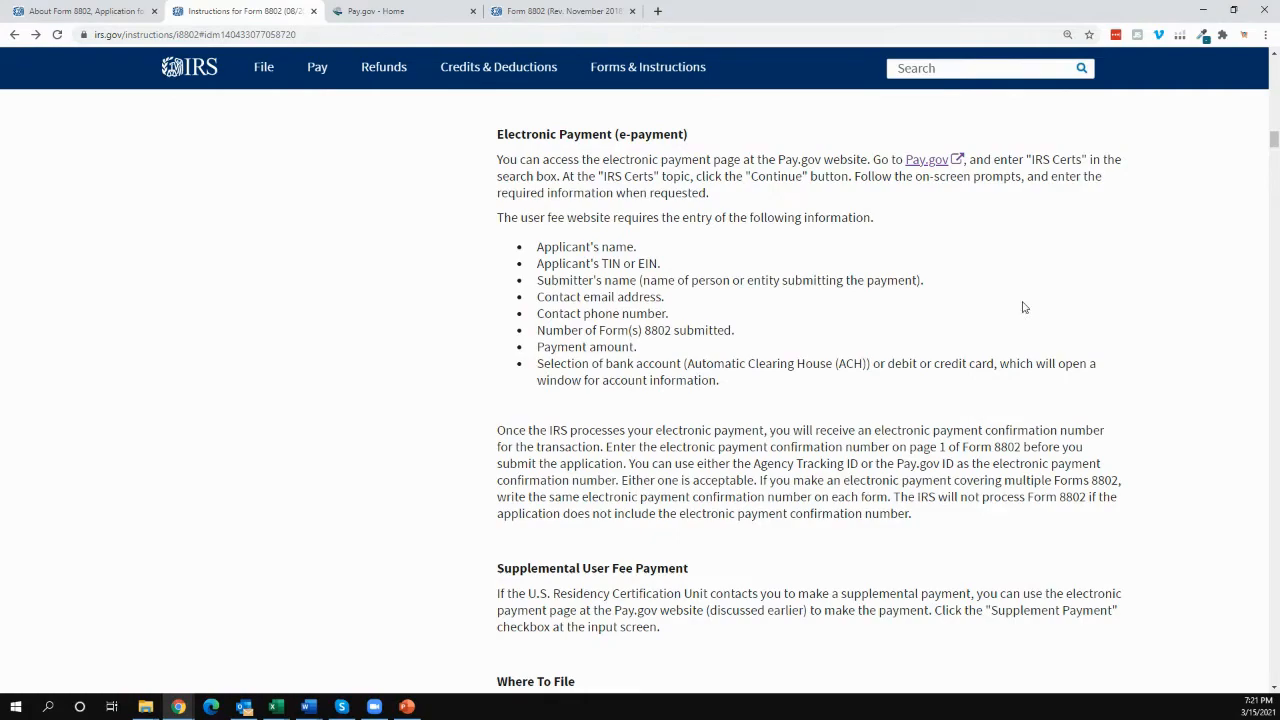
scroll(824, 240, up, 3)
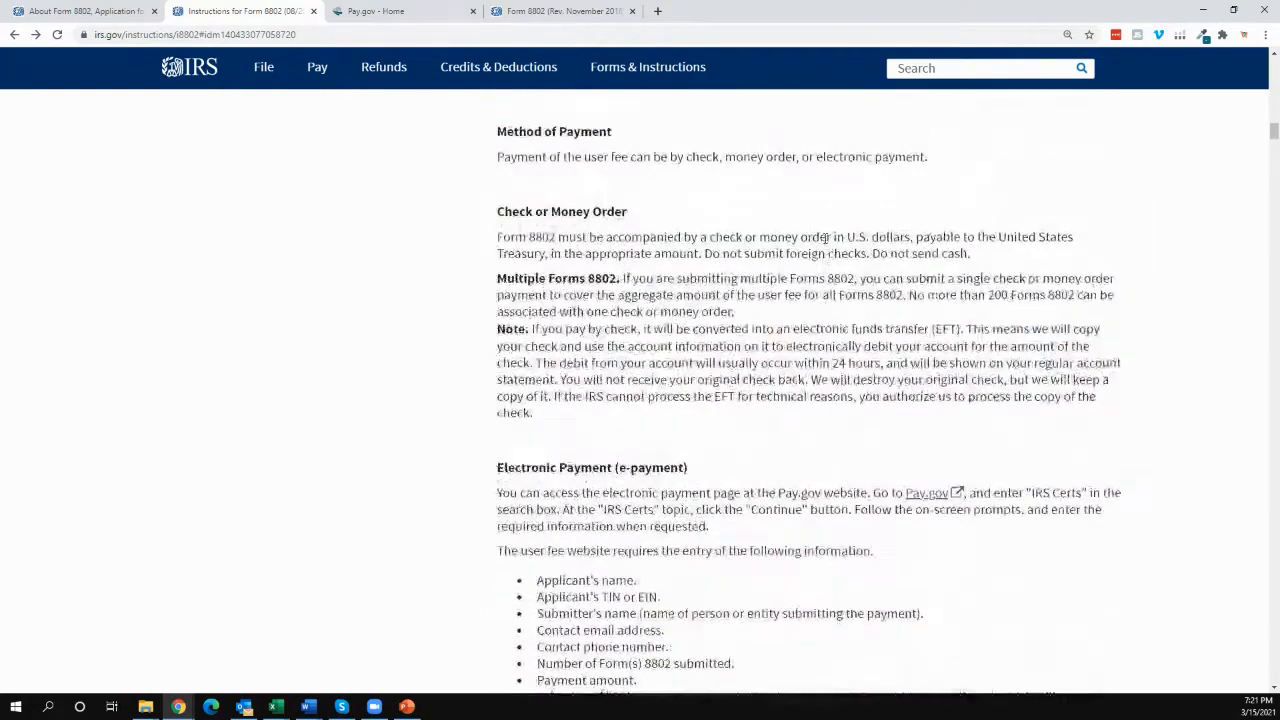
scroll(824, 240, up, 8)
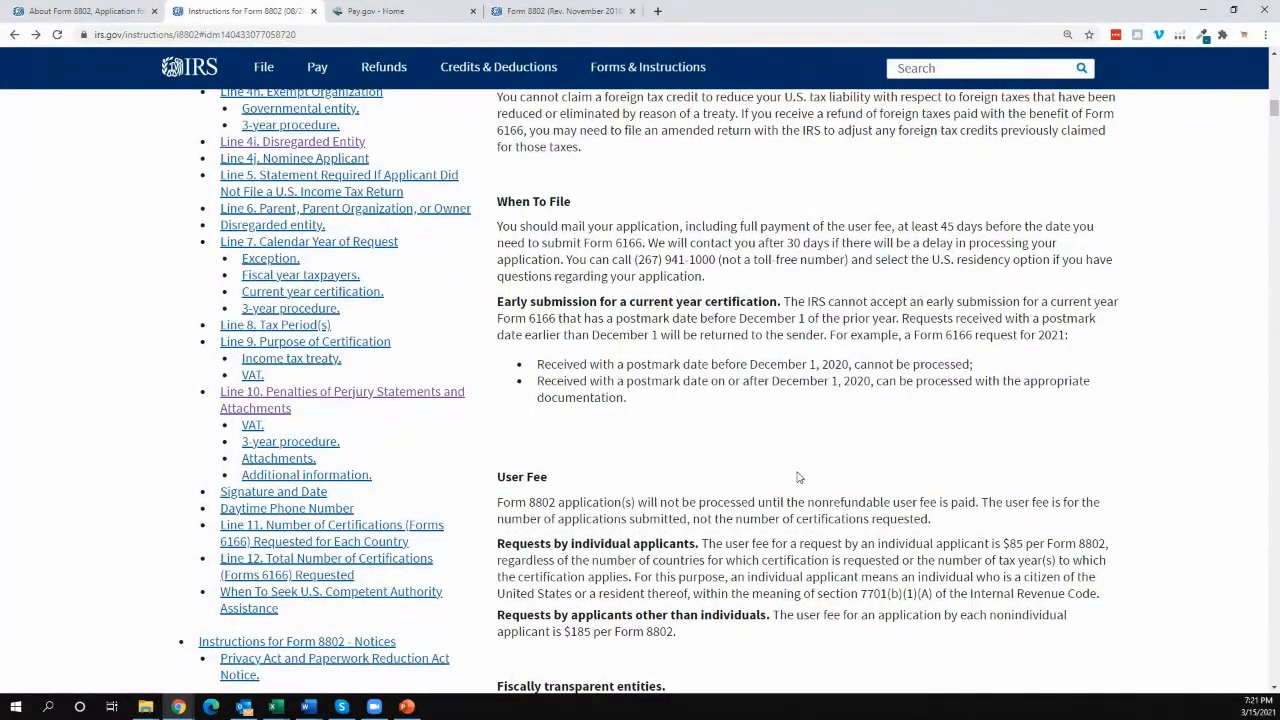
scroll(798, 477, down, 1)
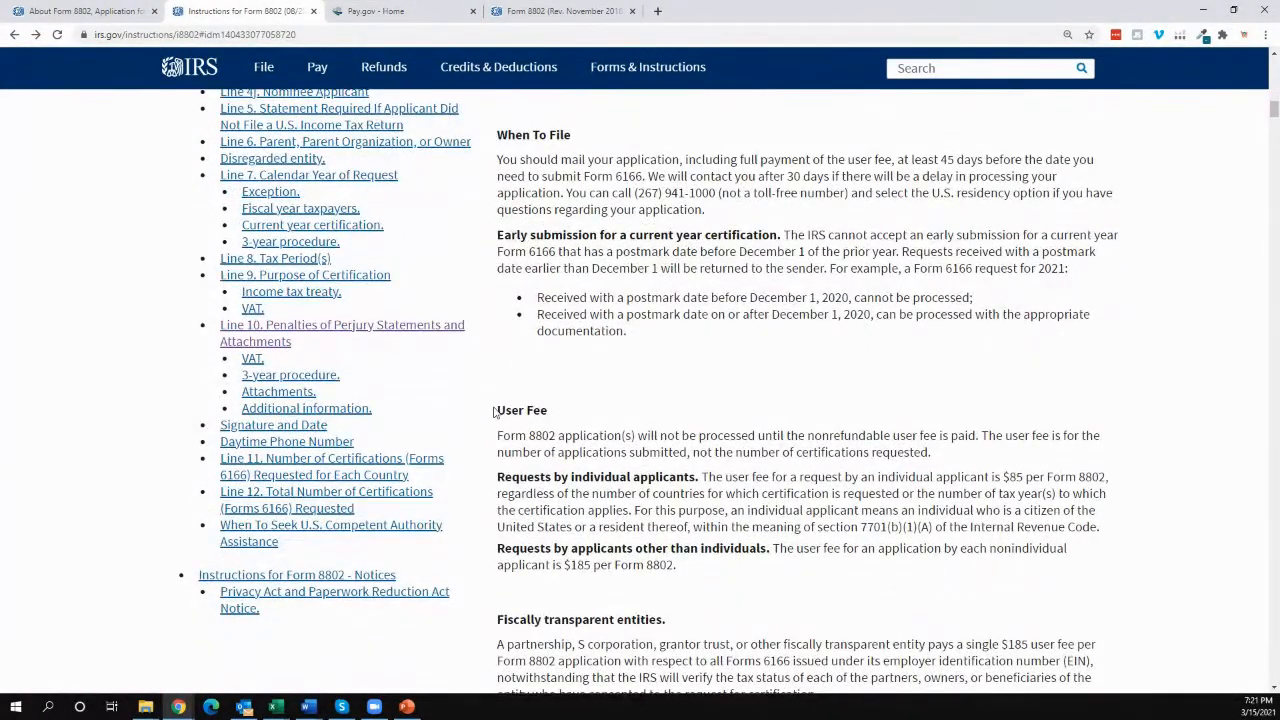
- Examine the User Fee section, highlighting the fee amounts for individual applicants and for applicants other than individuals
drag(494, 412, 690, 569)
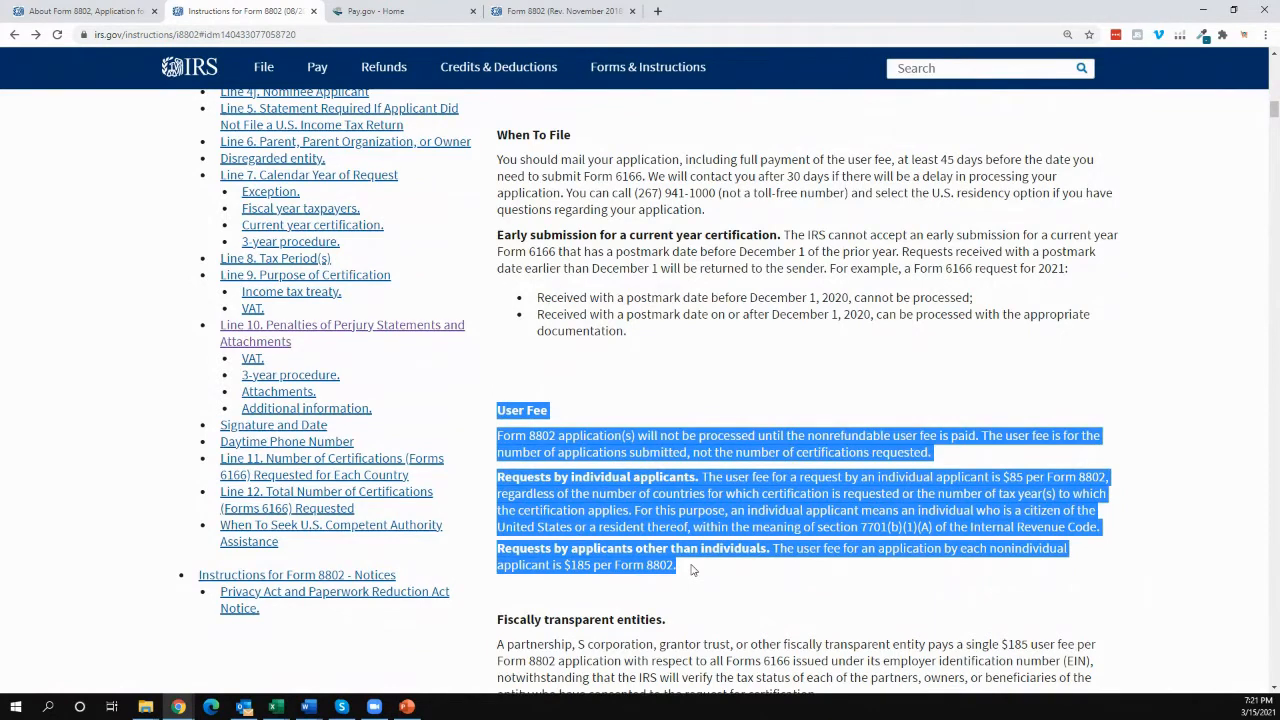
click(551, 492)
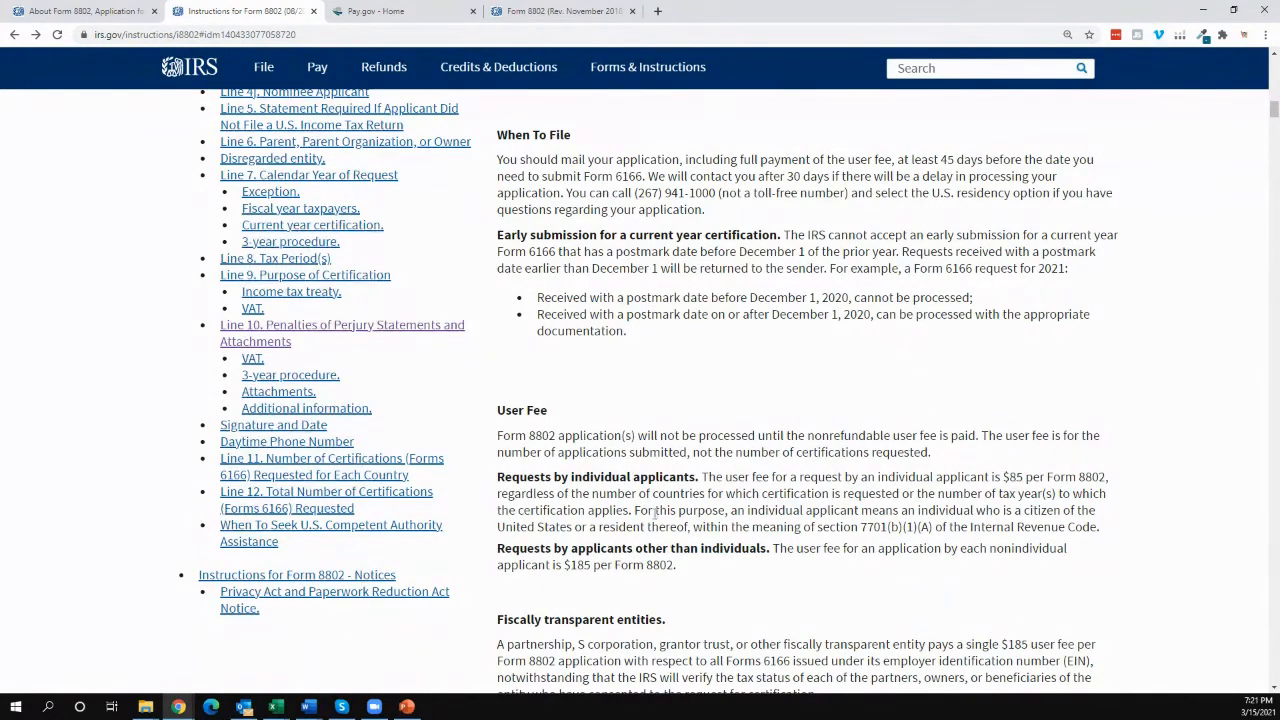
drag(636, 510, 797, 574)
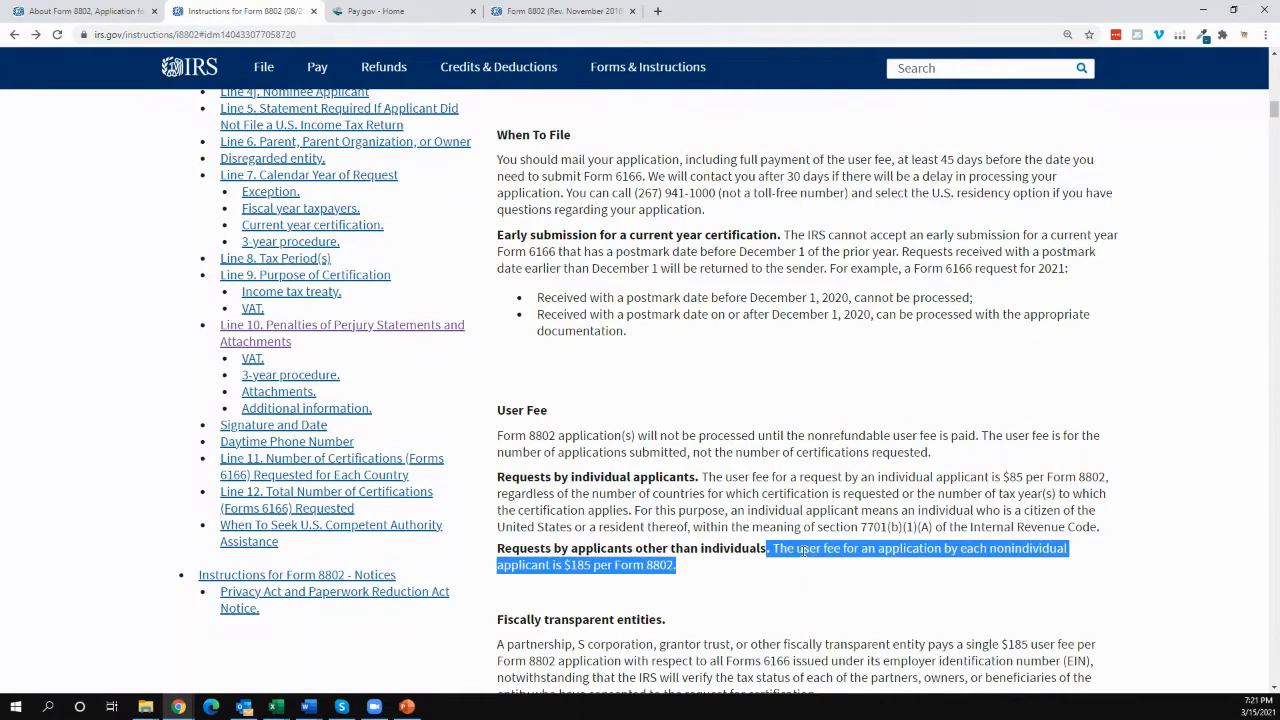
double_click(1017, 477)
double_click(580, 565)
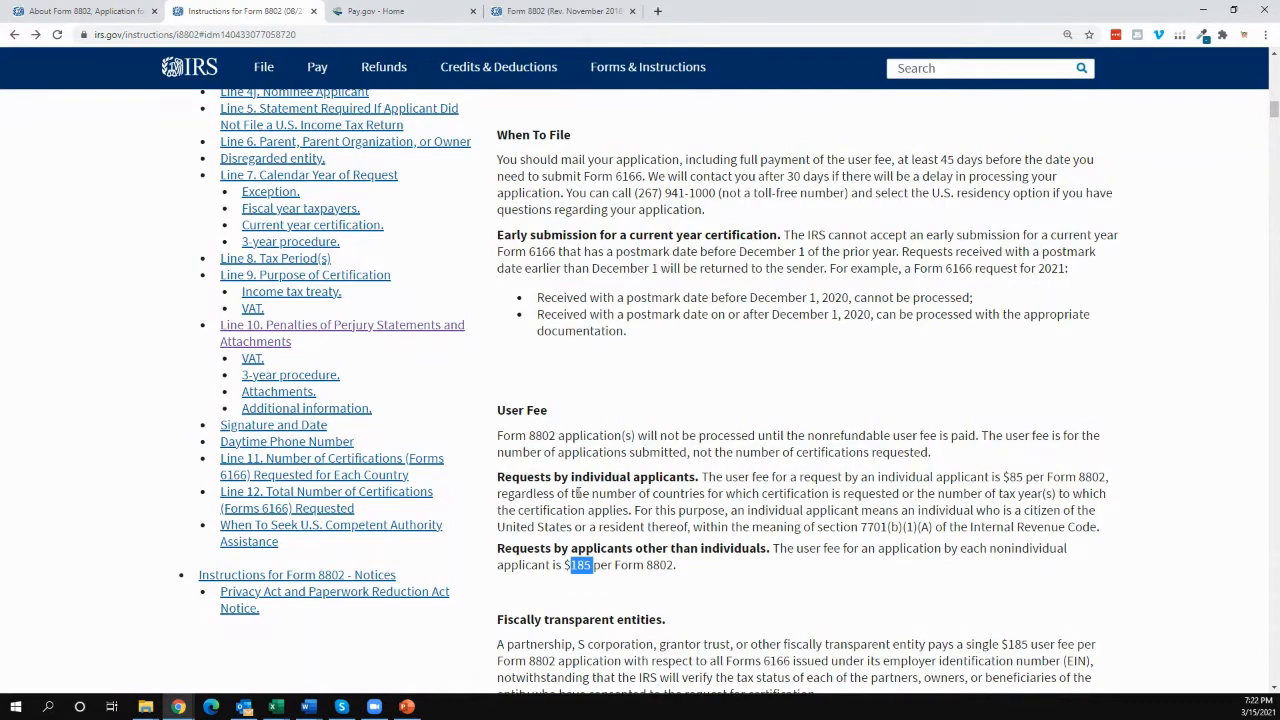
click(561, 452)
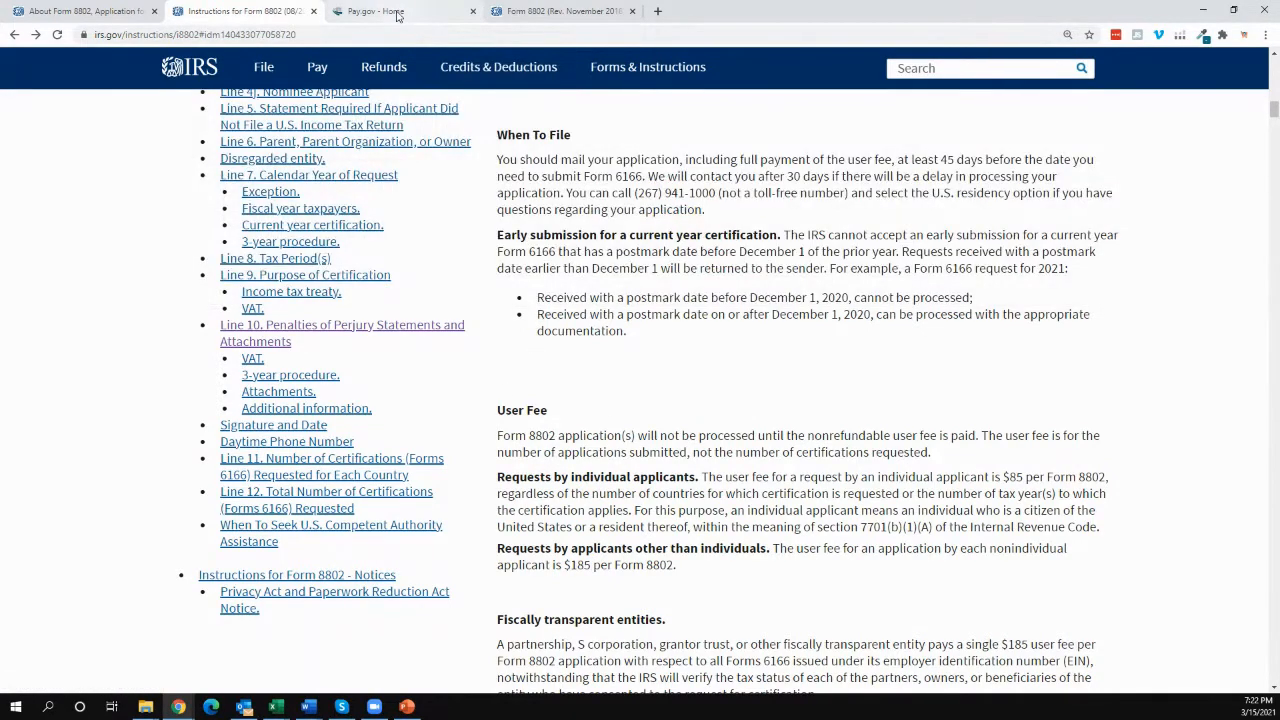
- Read the Where To File section, covering the mailing and private delivery addresses and fax options for each payment method
scroll(603, 418, down, 15)
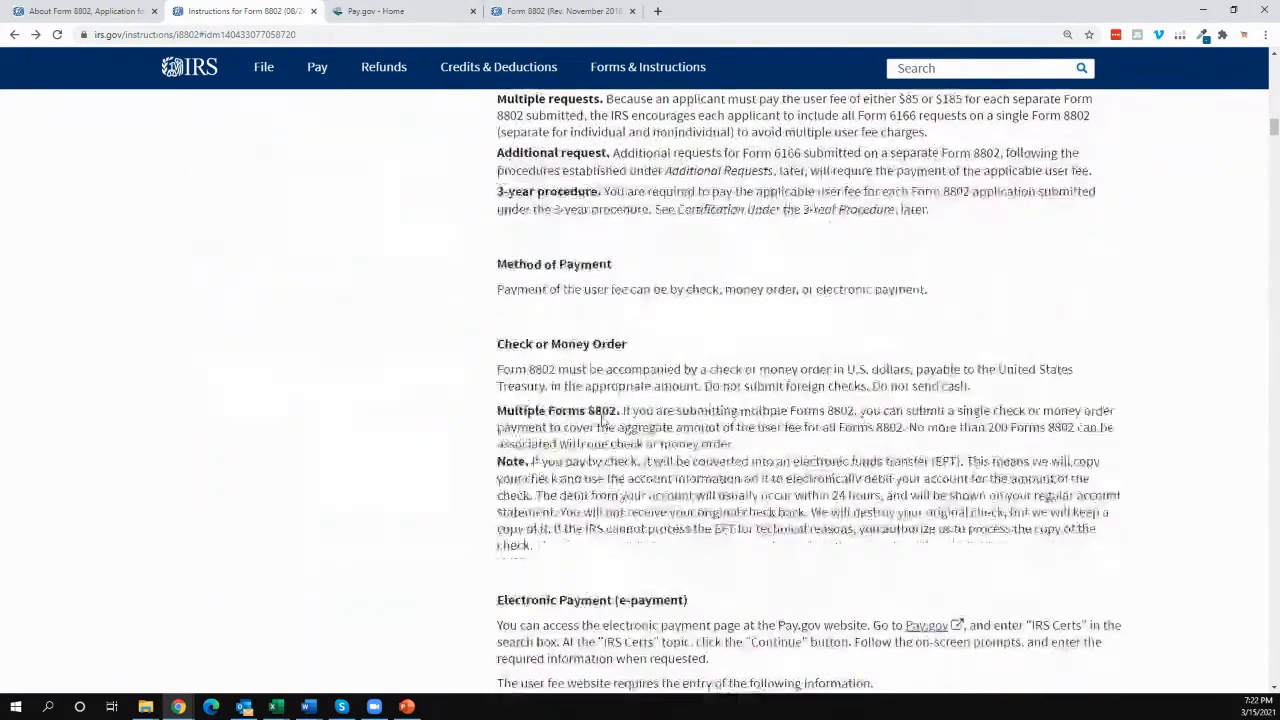
scroll(605, 420, down, 4)
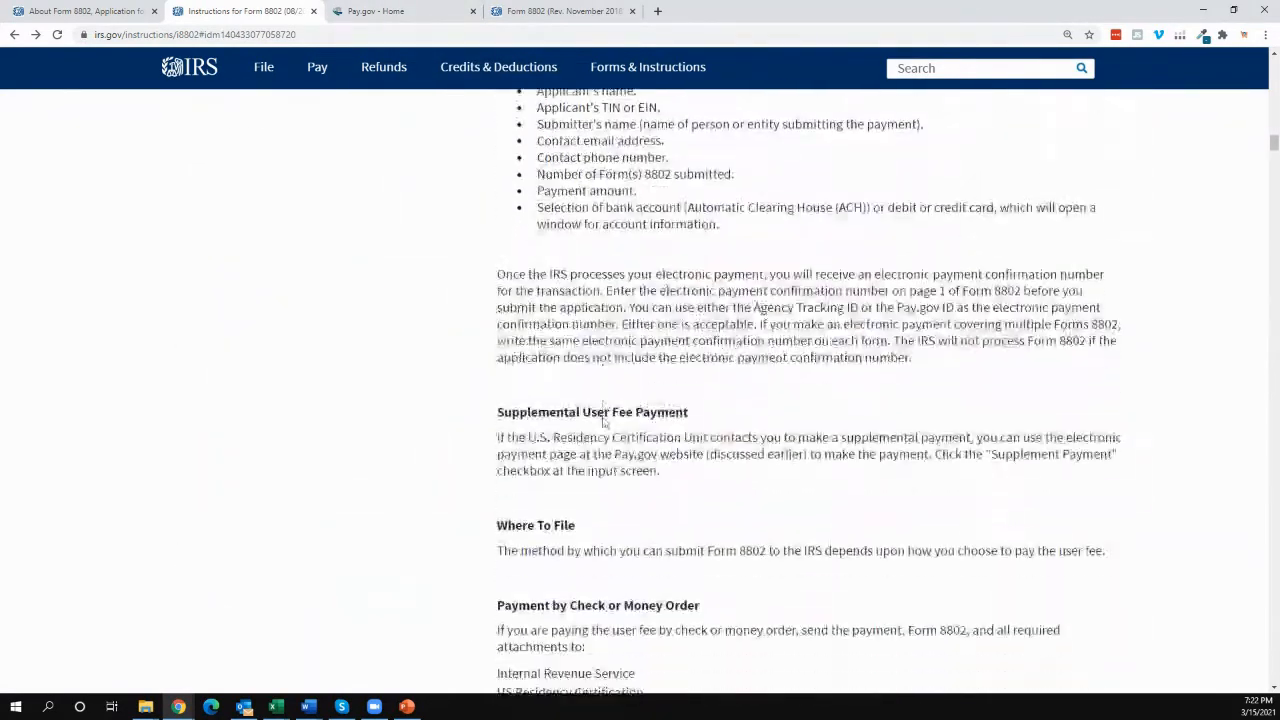
scroll(603, 421, down, 2)
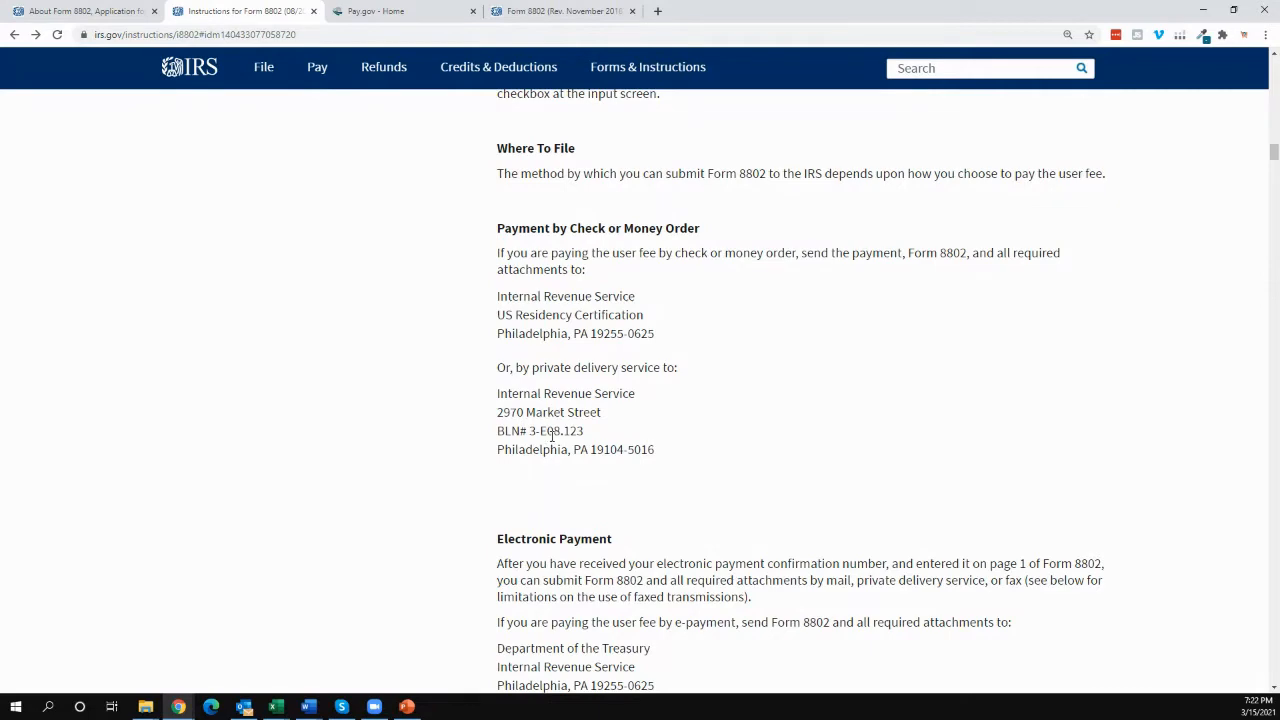
scroll(552, 440, down, 5)
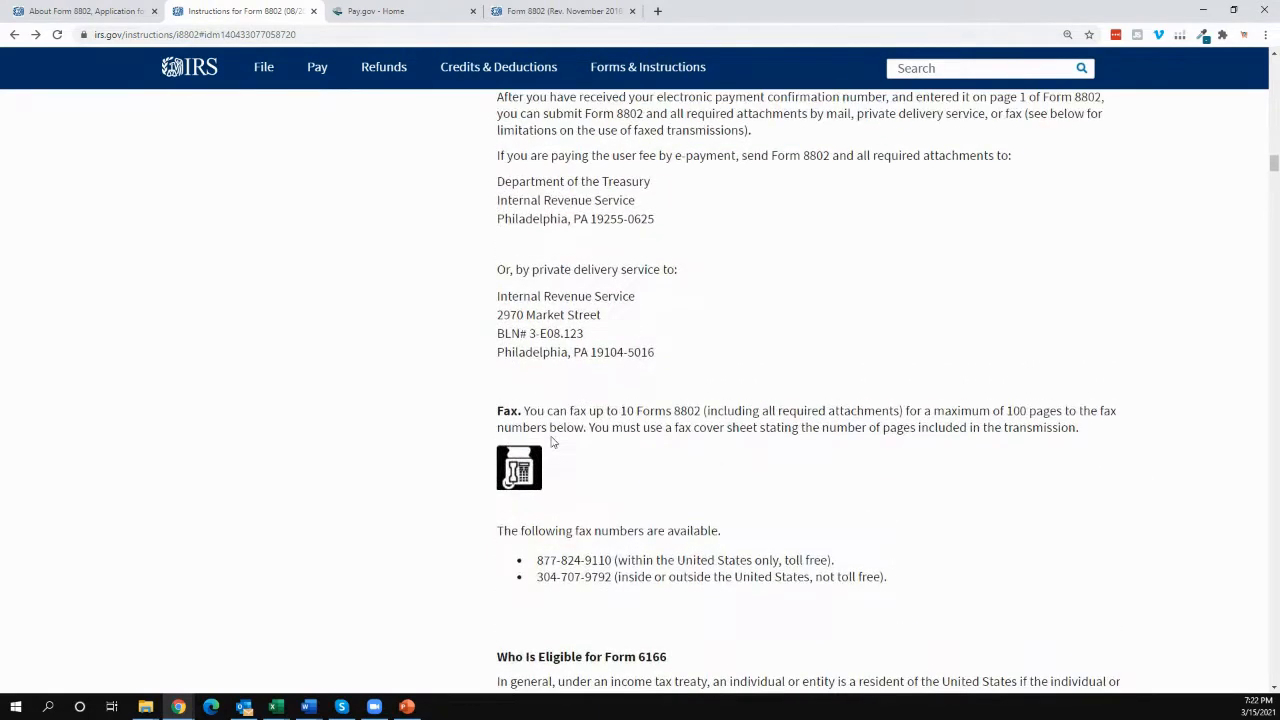
scroll(552, 442, up, 1)
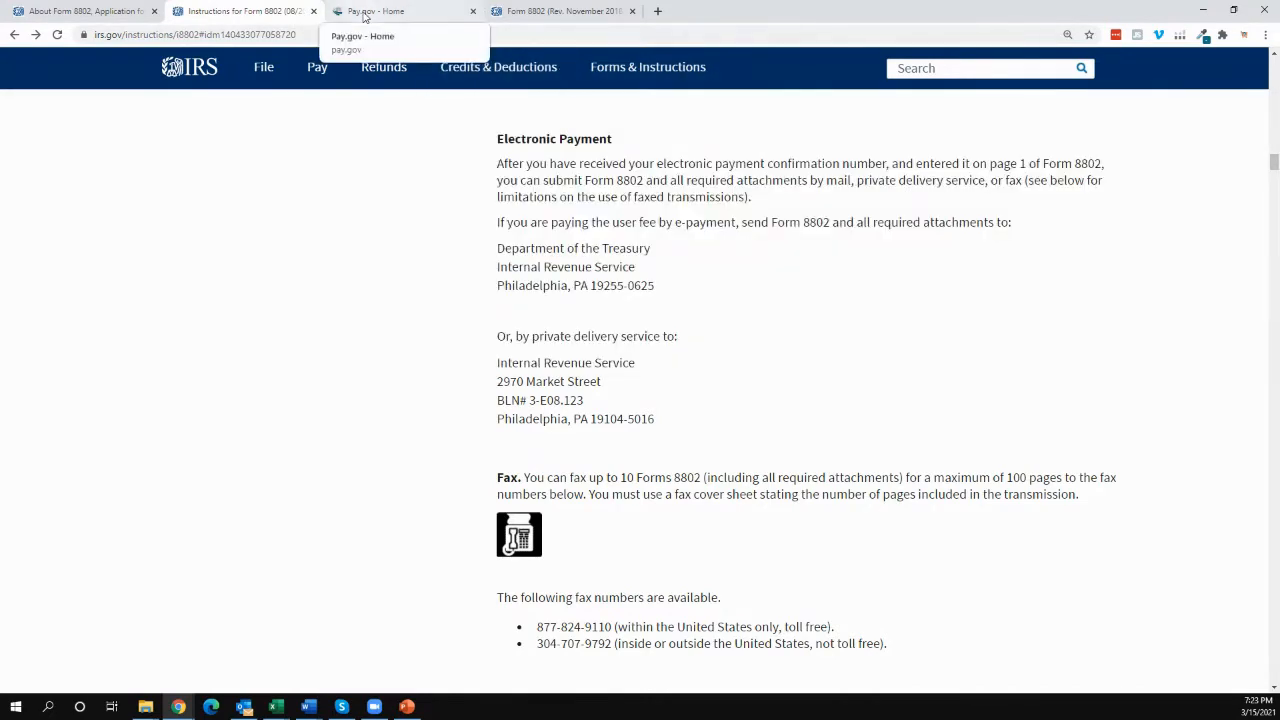
- Check the Pay.gov home page, then look through the instructions on electronic payment filing and Form 6166 eligibility
click(366, 13)
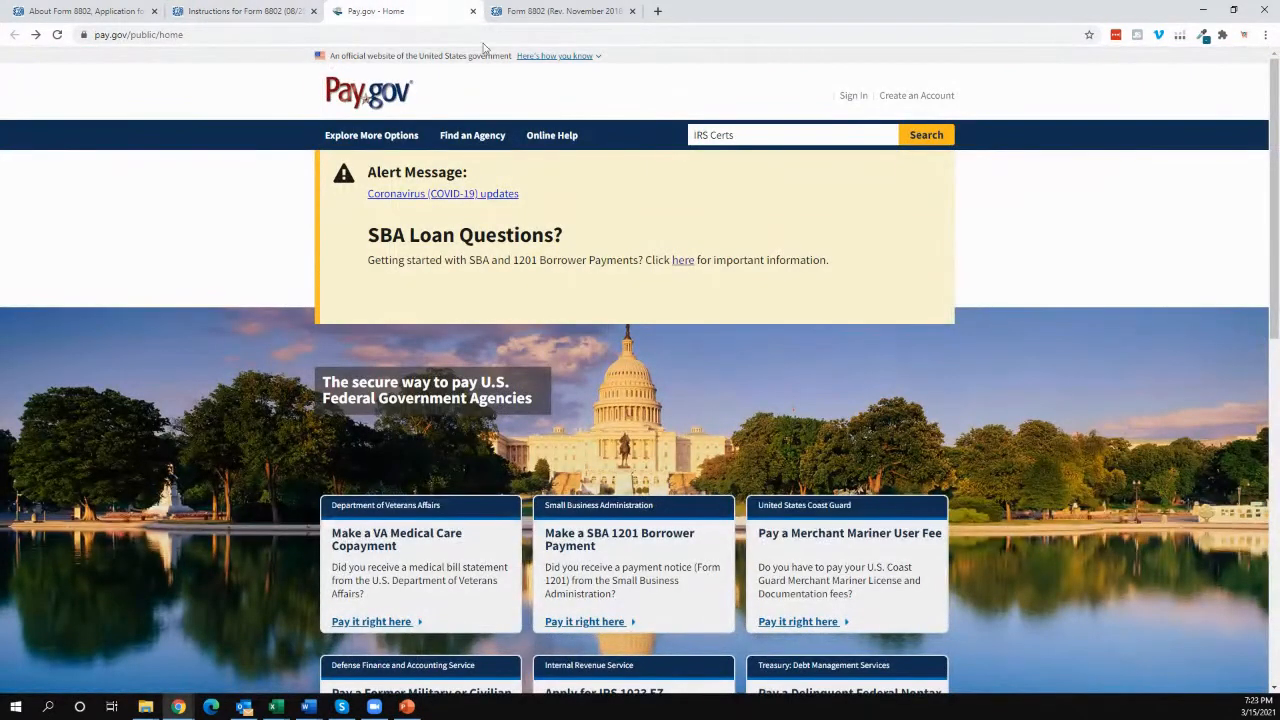
click(218, 18)
scroll(550, 430, down, 5)
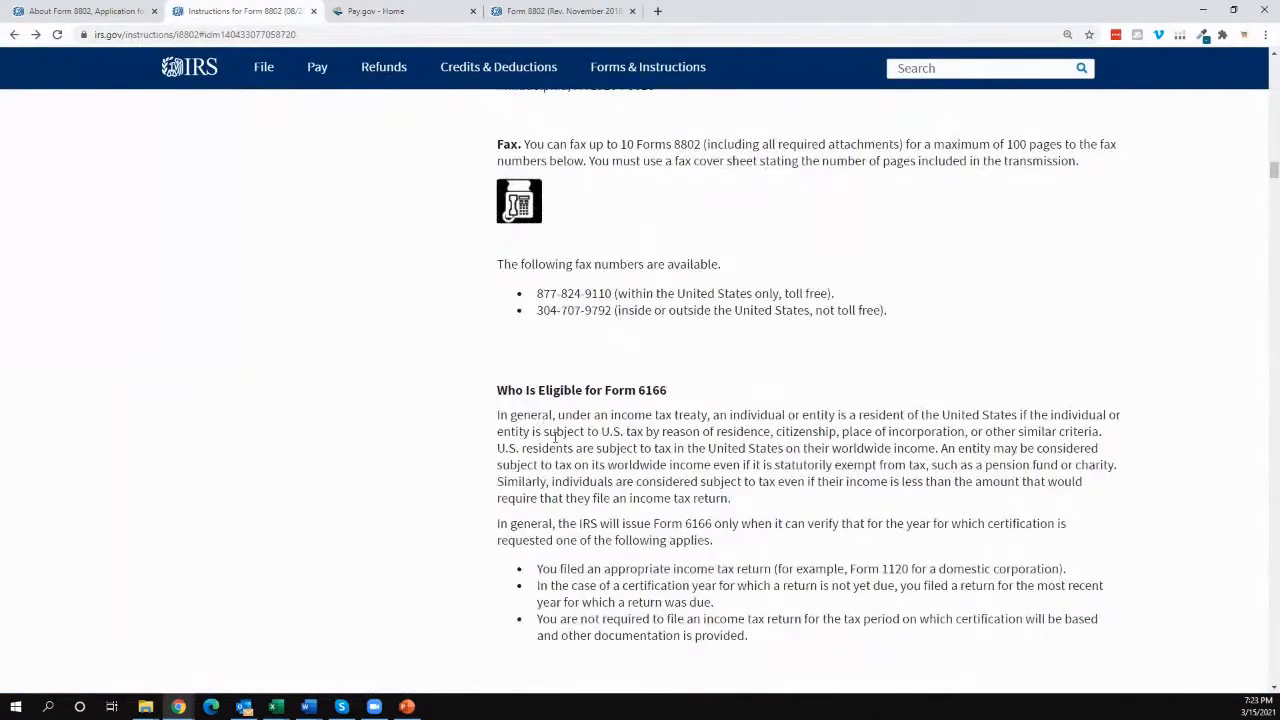
scroll(558, 443, up, 4)
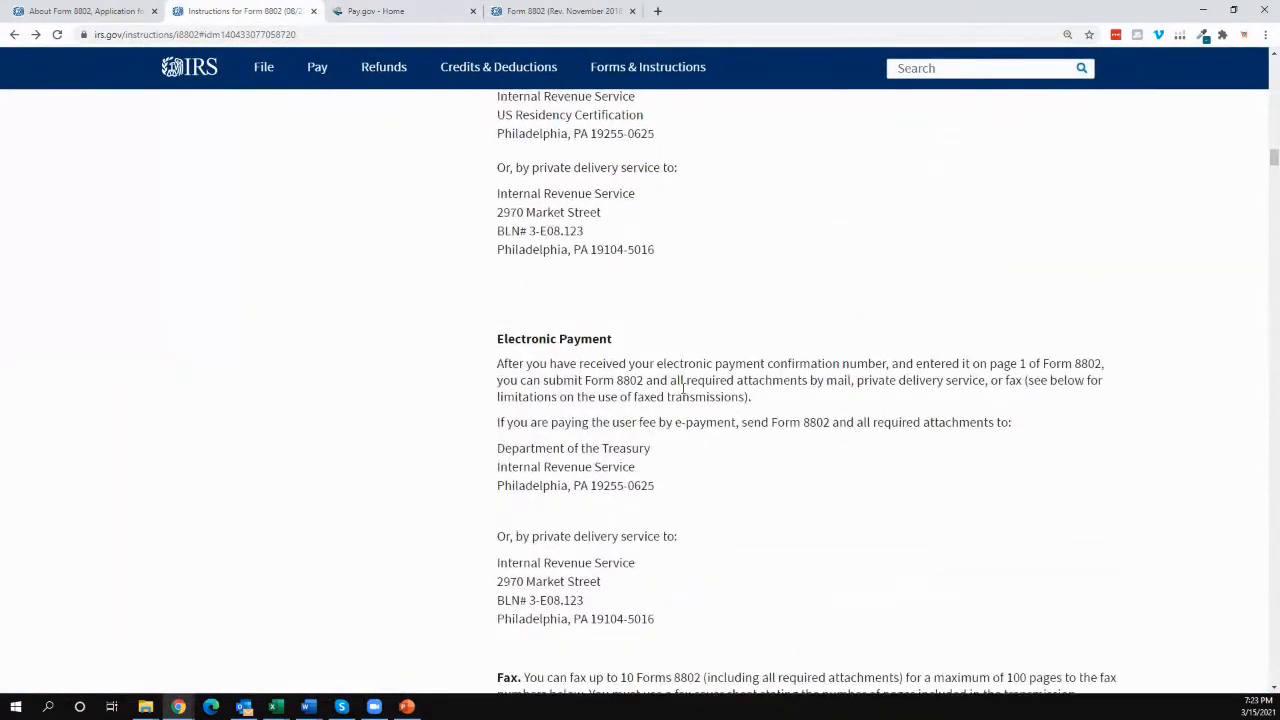
scroll(588, 505, down, 1)
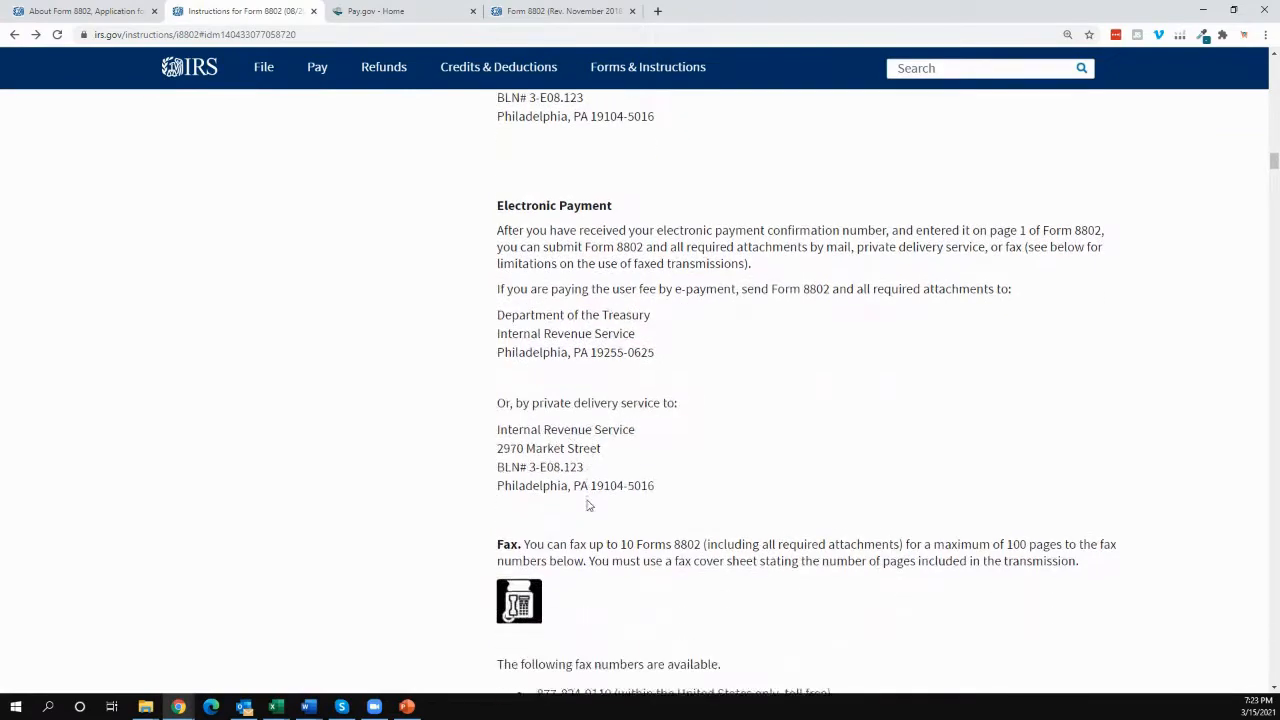
scroll(686, 566, down, 6)
scroll(686, 566, down, 3)
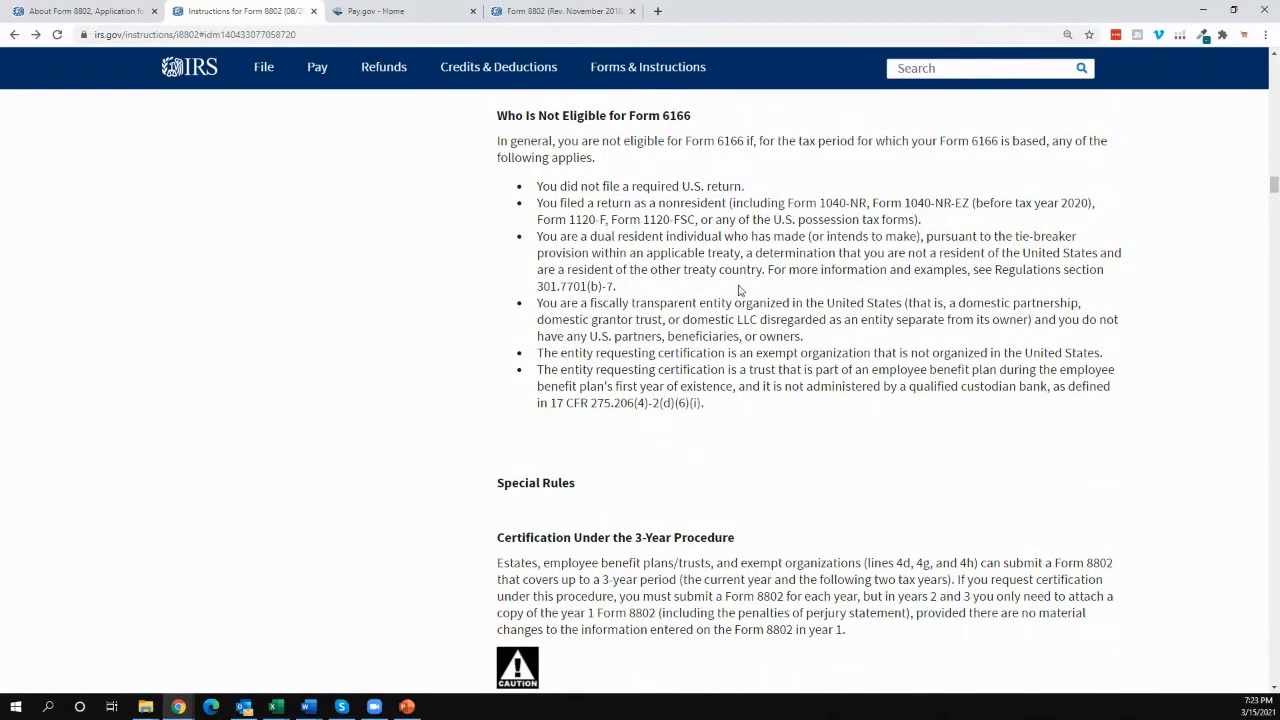
- Find "pay.gov" in the Form 8802 instructions and copy the search term "IRS Certs" from the Electronic Payment section
key(ctrl+f)
text(pay)
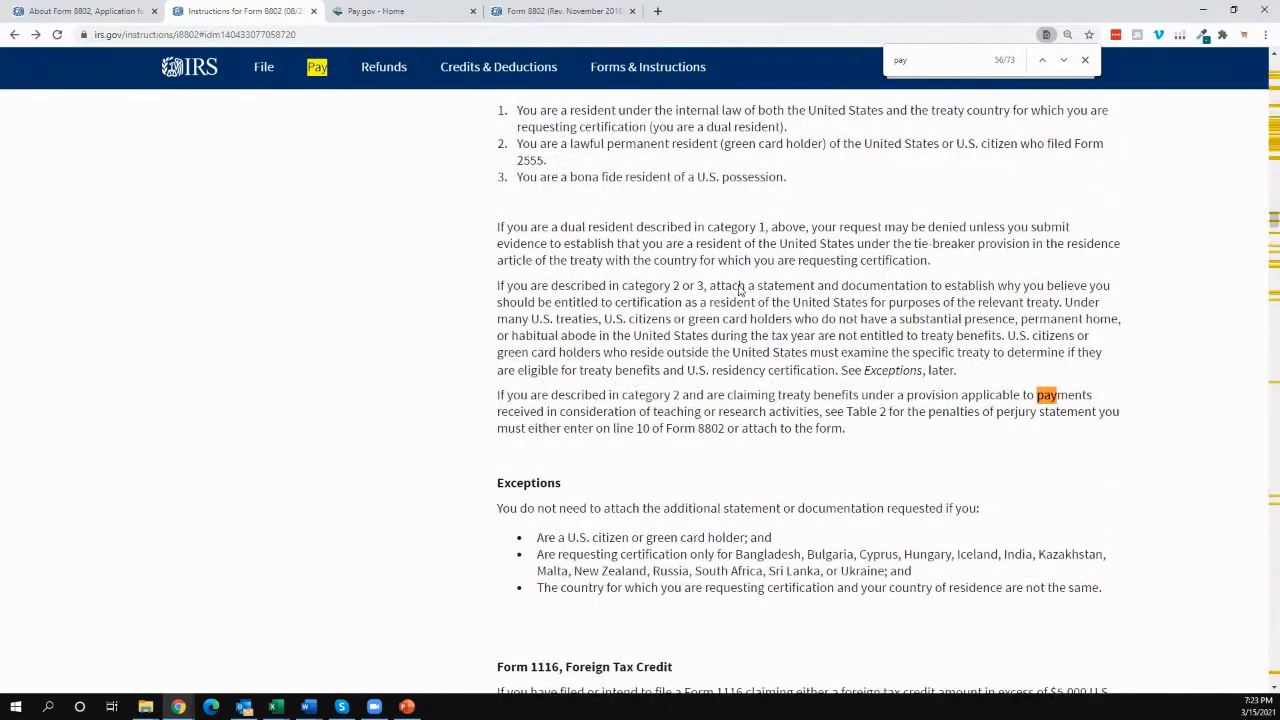
text(.gov)
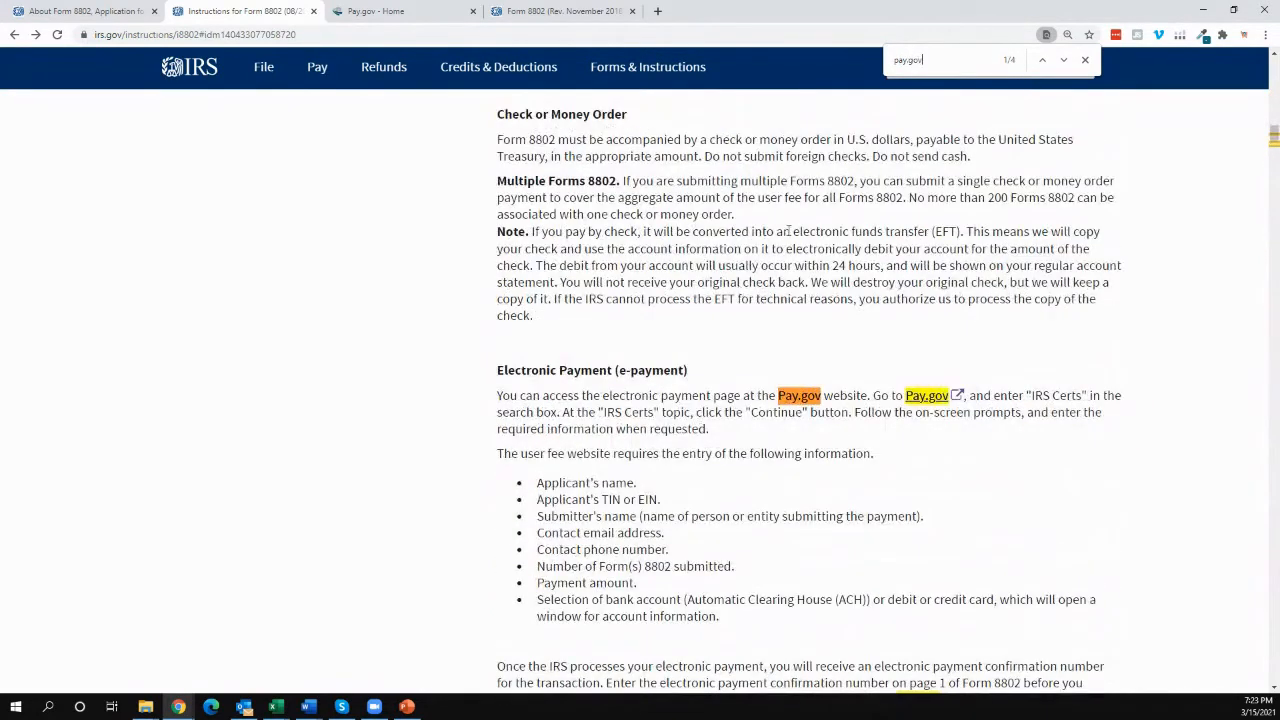
drag(1030, 395, 1083, 394)
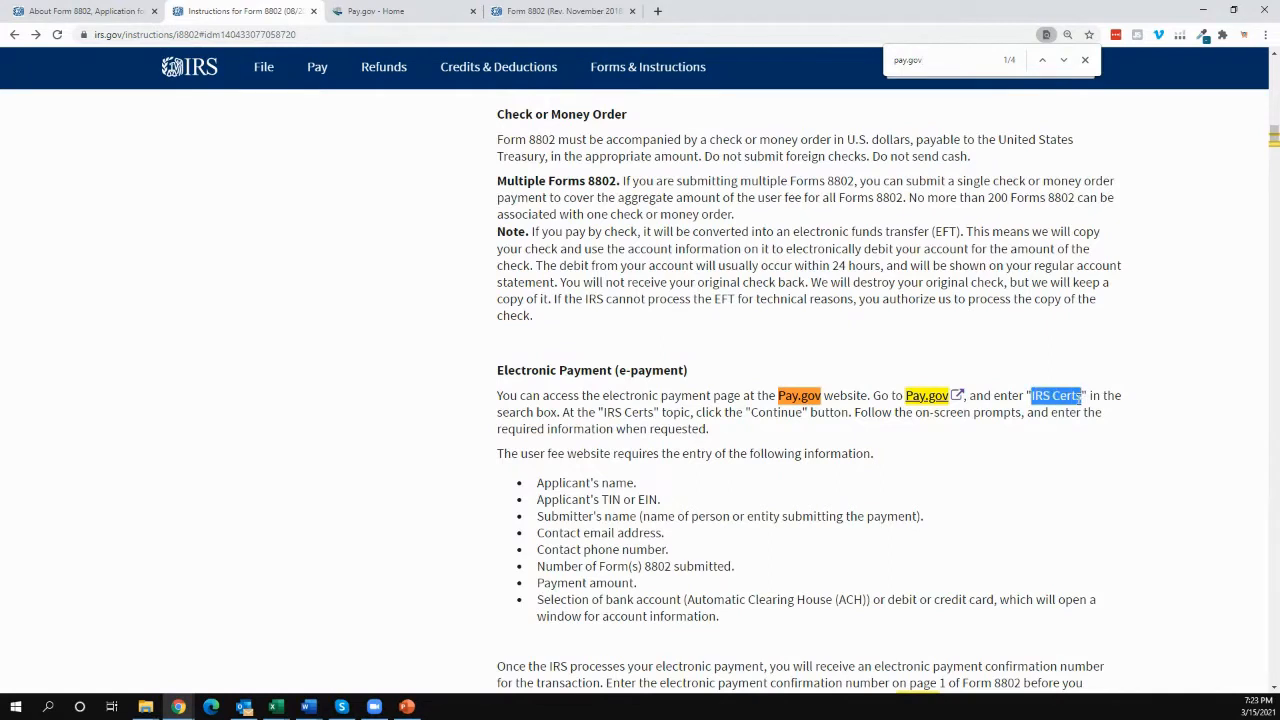
right_click(1060, 400)
click(1078, 410)
- Switch to the Pay.gov home page and search the site for "IRS Certs"
click(340, 8)
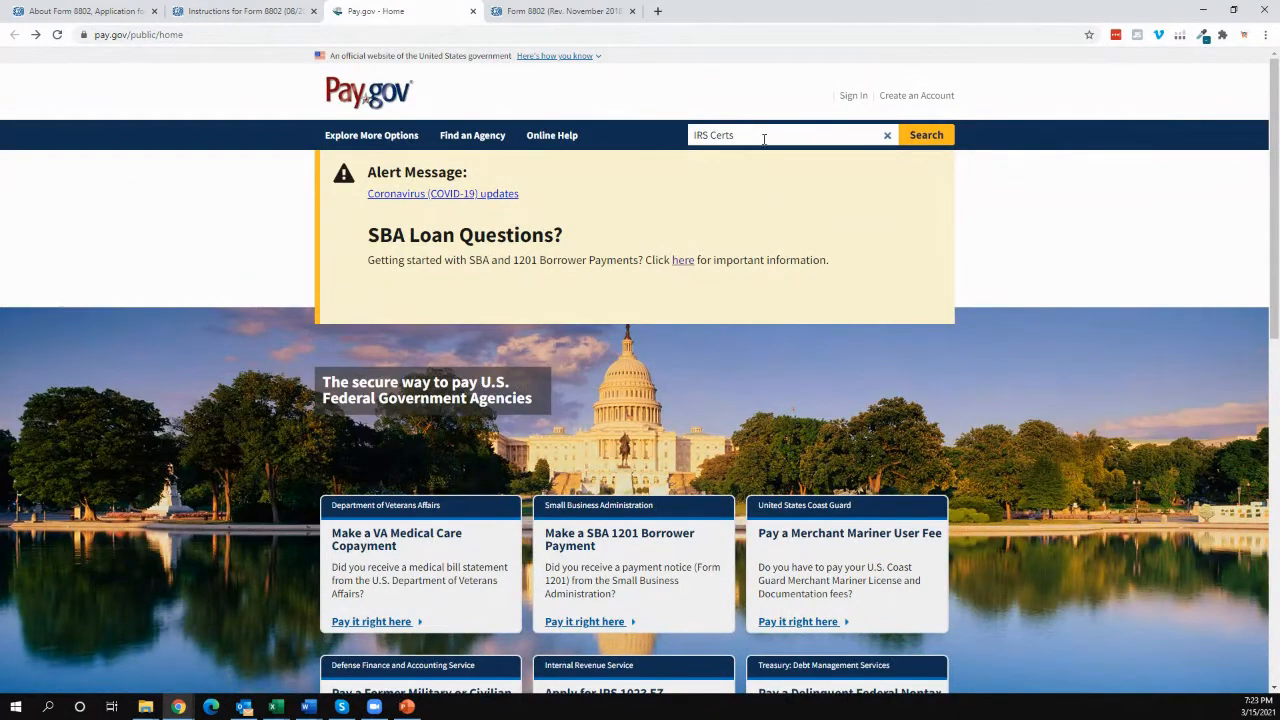
scroll(676, 432, down, 1)
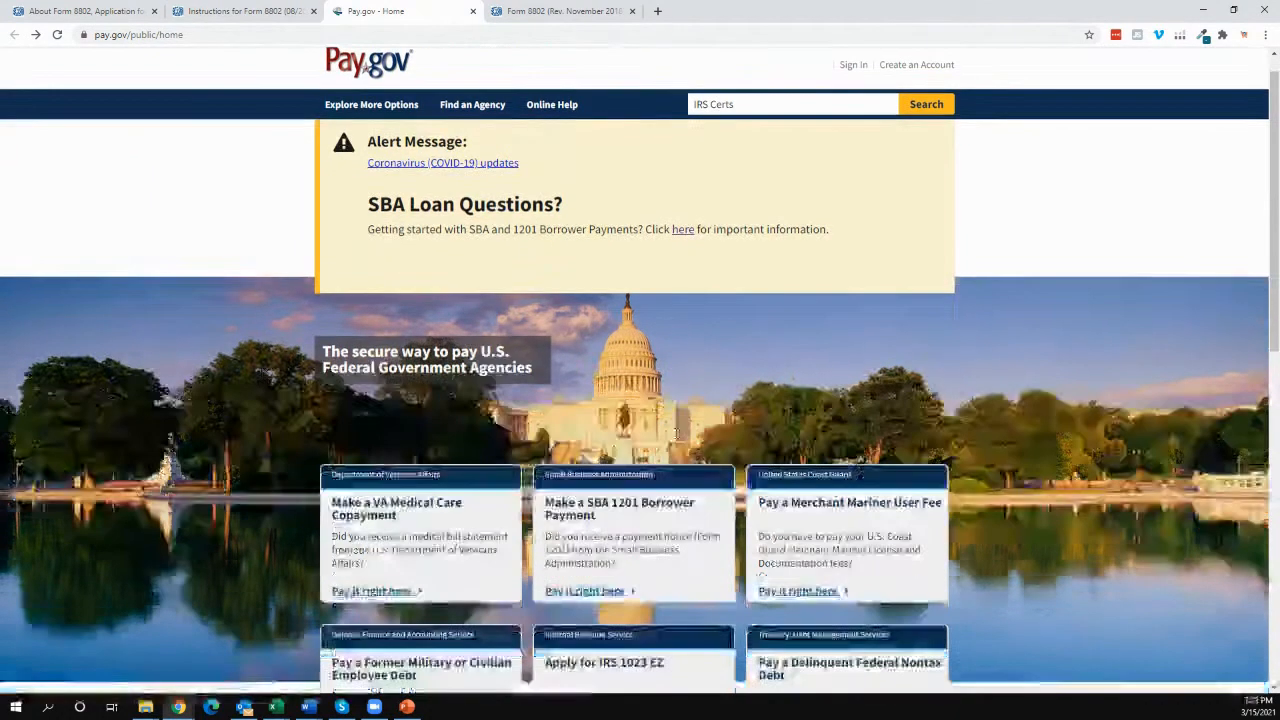
scroll(676, 434, down, 3)
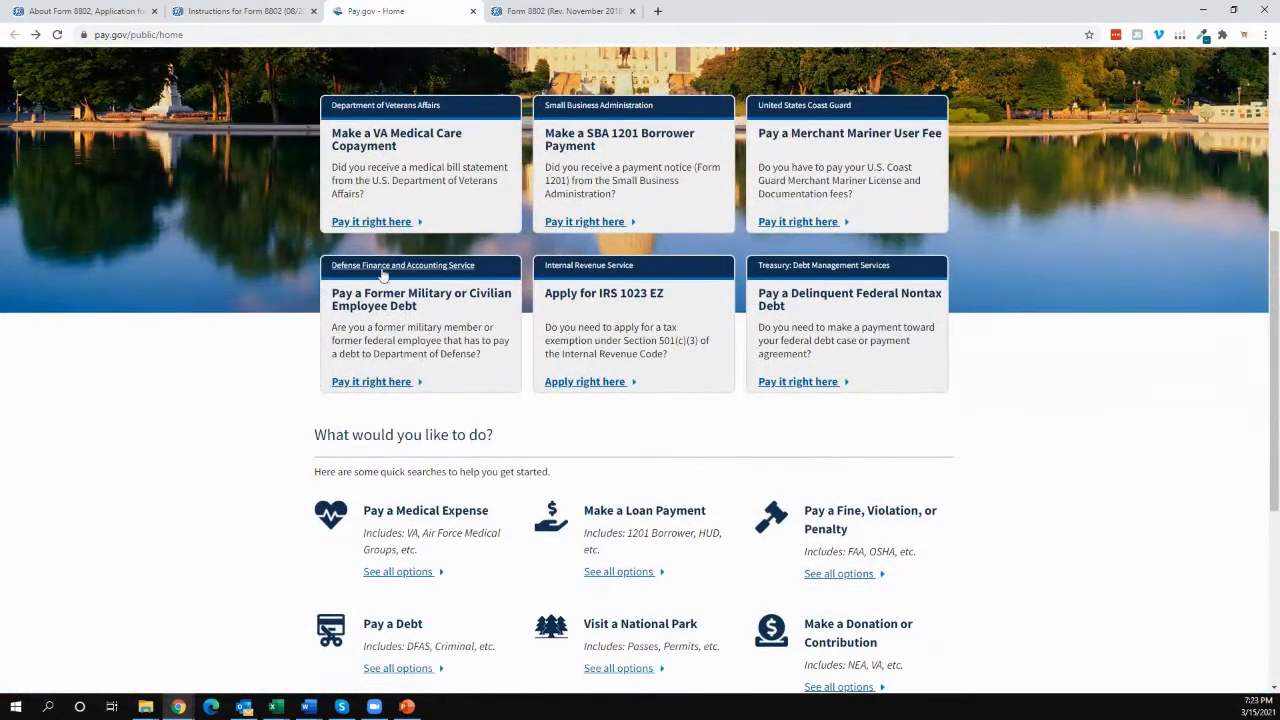
scroll(484, 313, up, 4)
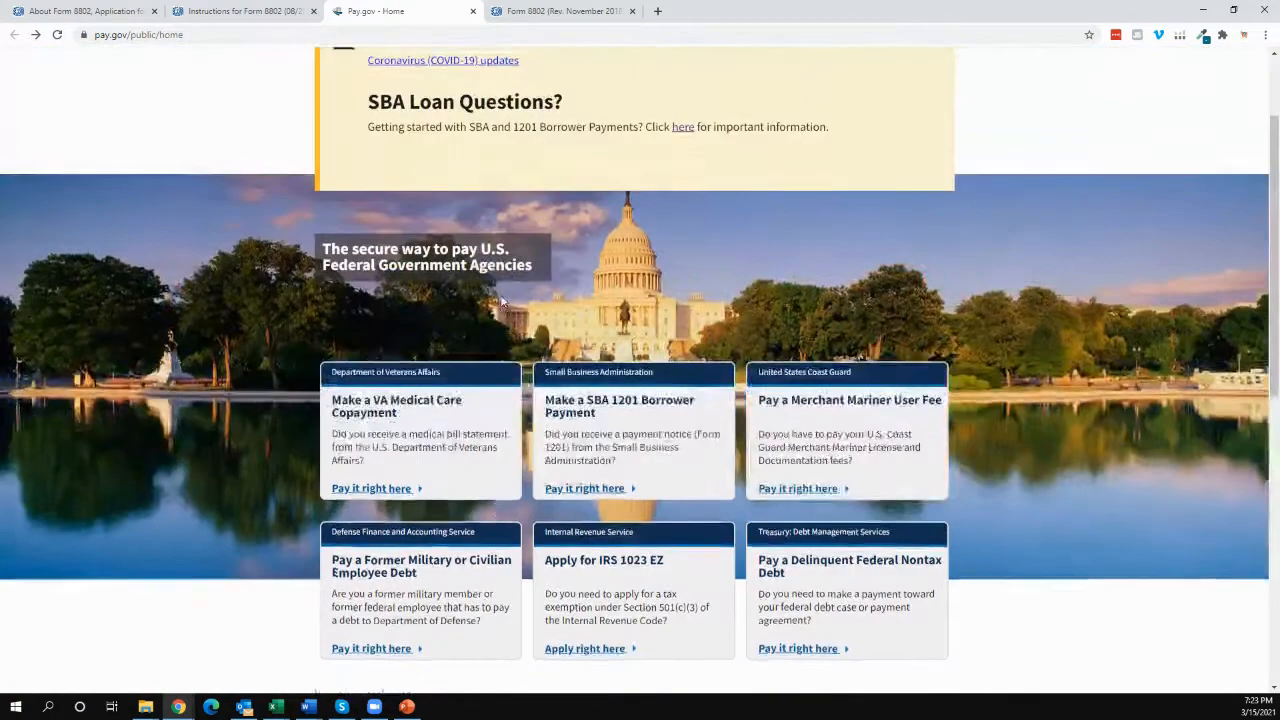
scroll(862, 193, down, 1)
scroll(862, 197, up, 1)
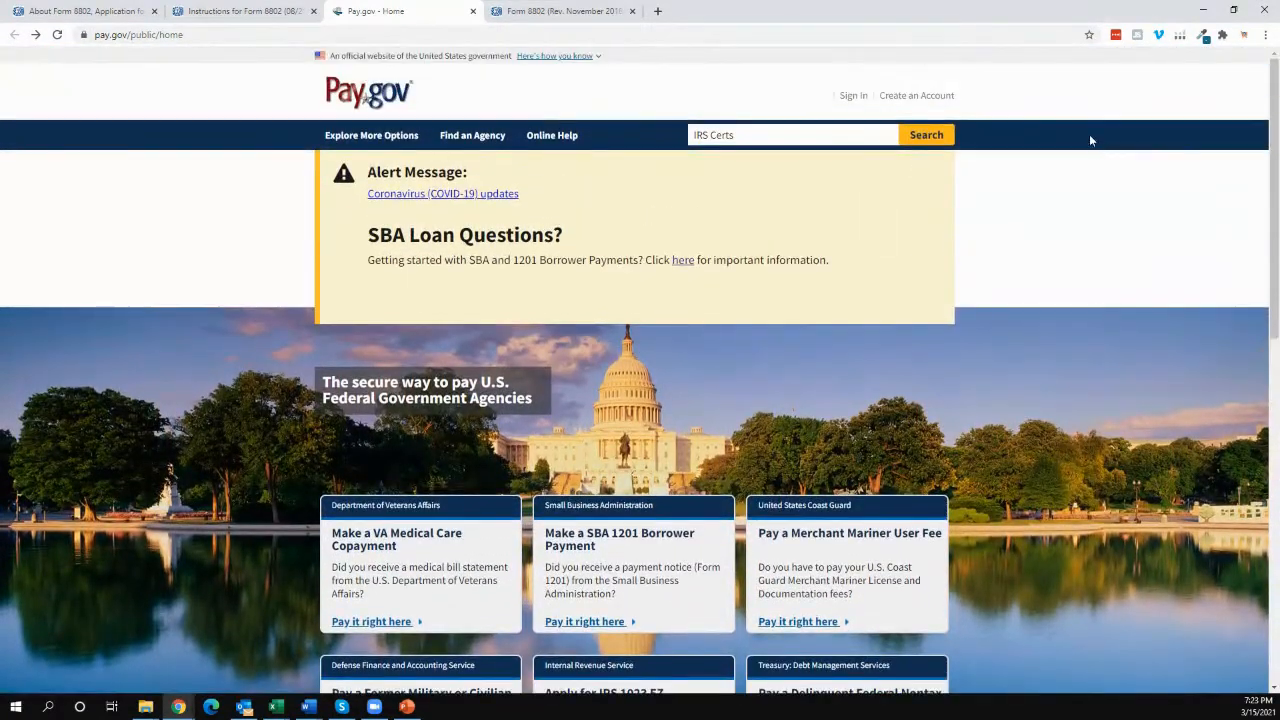
click(926, 135)
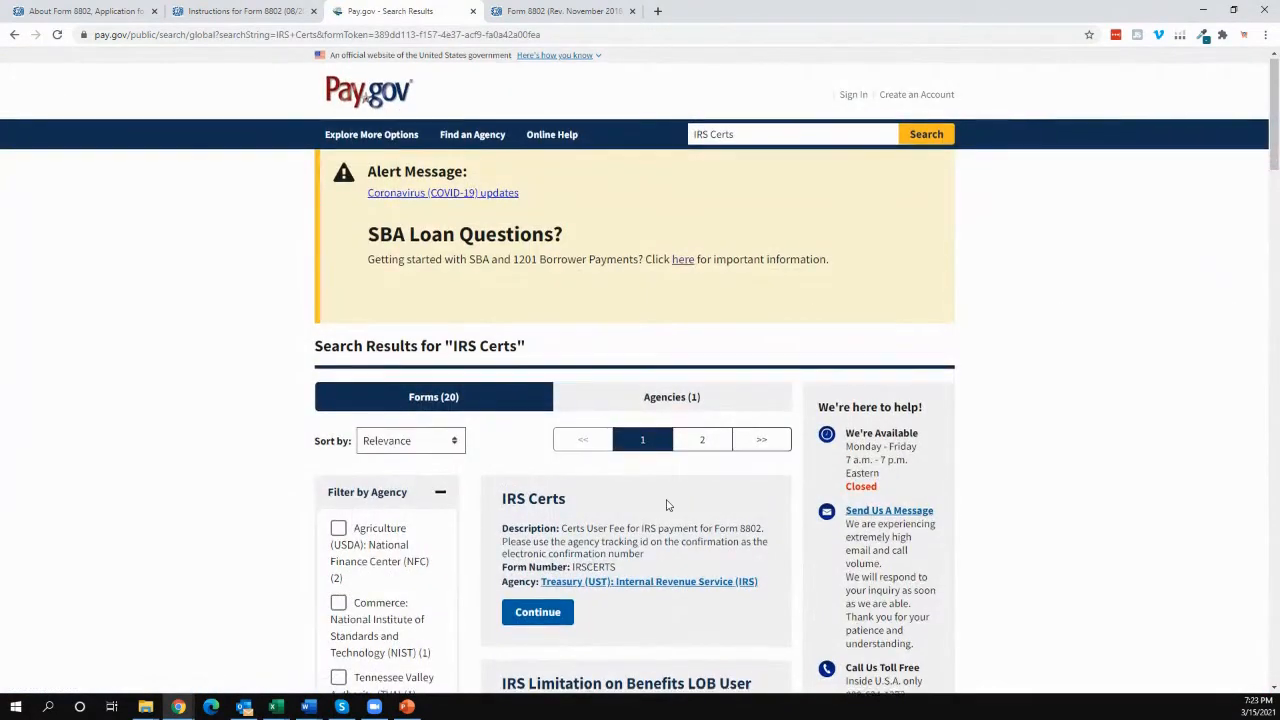
- Examine the description of the IRS Certs form in the Pay.gov search results, highlighting its text
scroll(660, 505, down, 1)
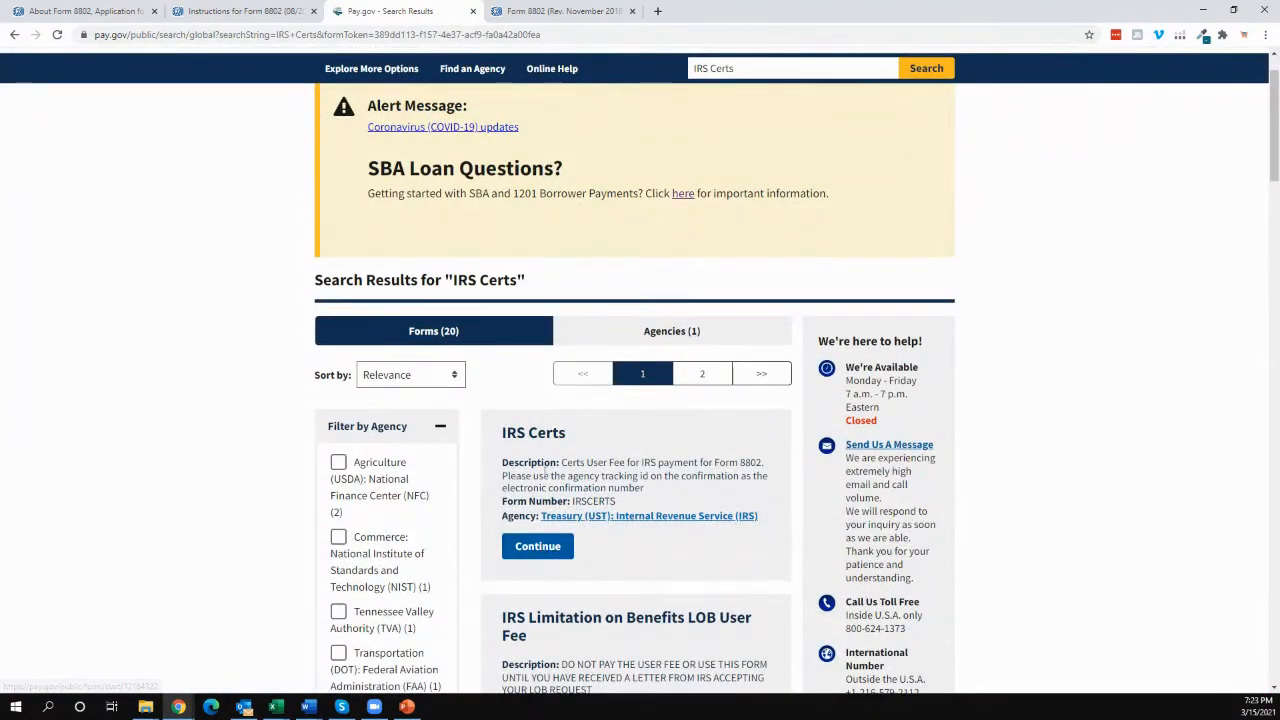
drag(562, 462, 767, 477)
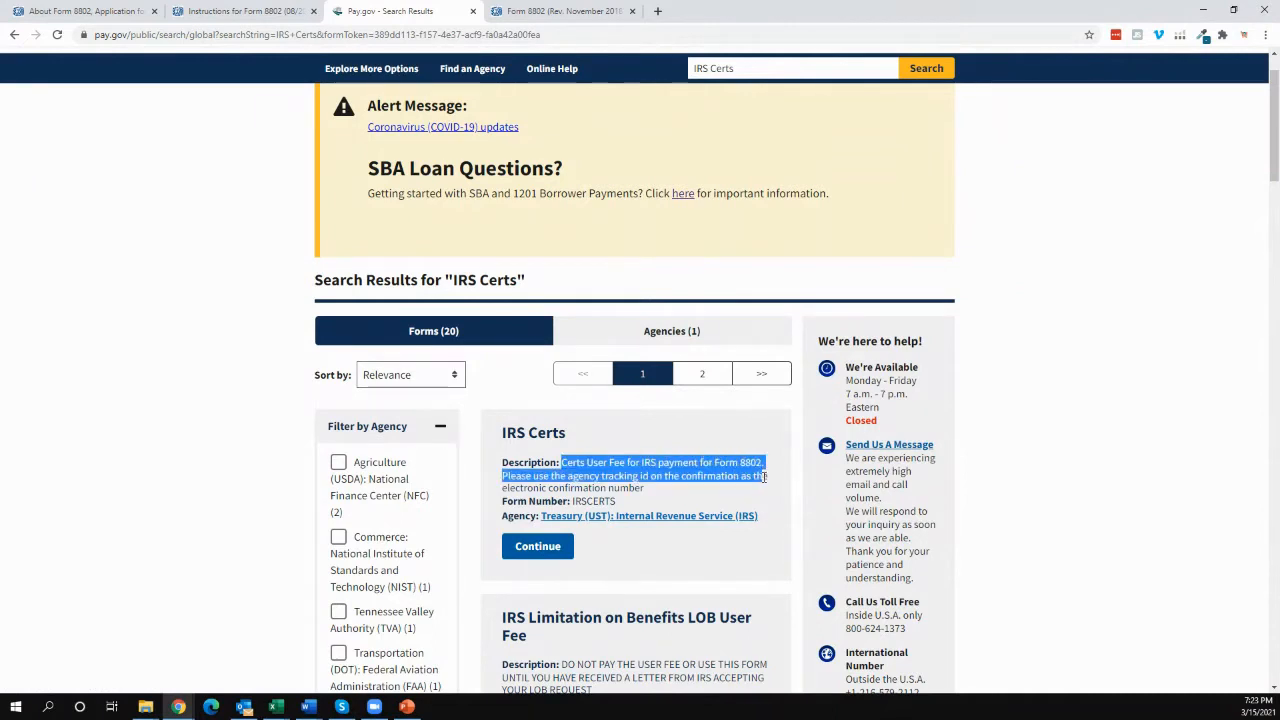
click(538, 480)
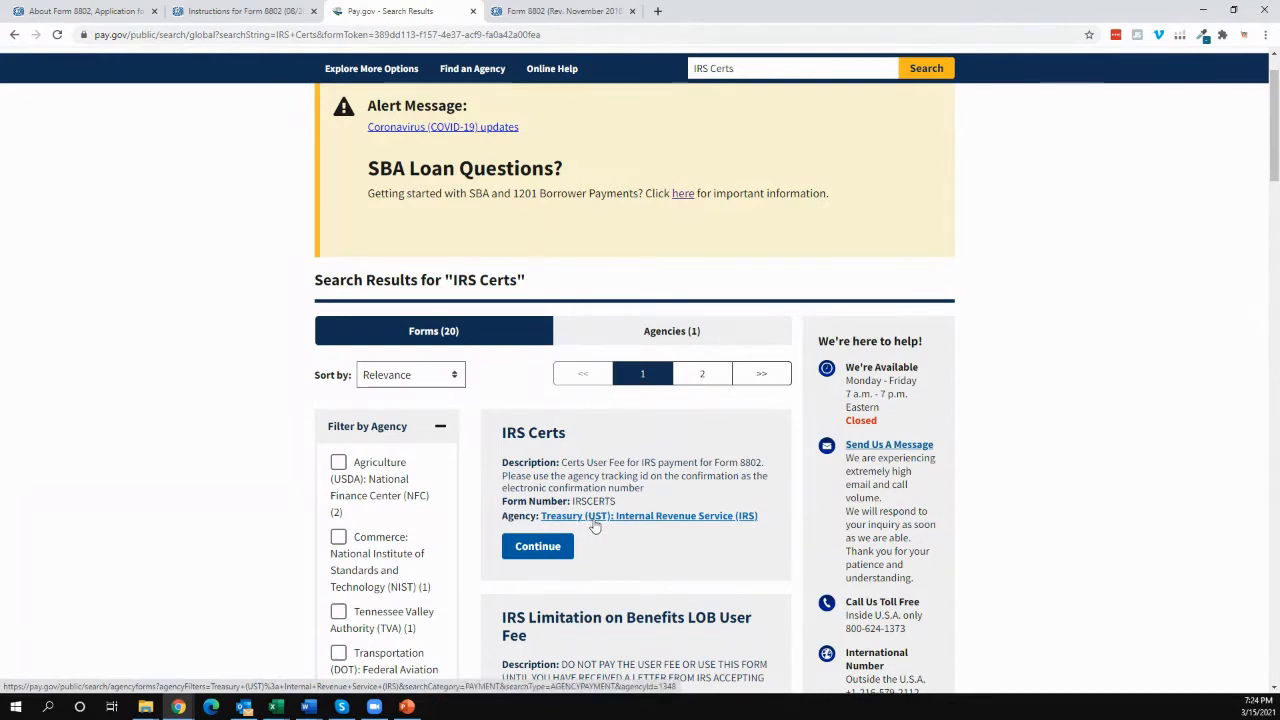
- Switch to the Word document containing the Pay.gov receipt and maximize its window
mouse_move(308, 706)
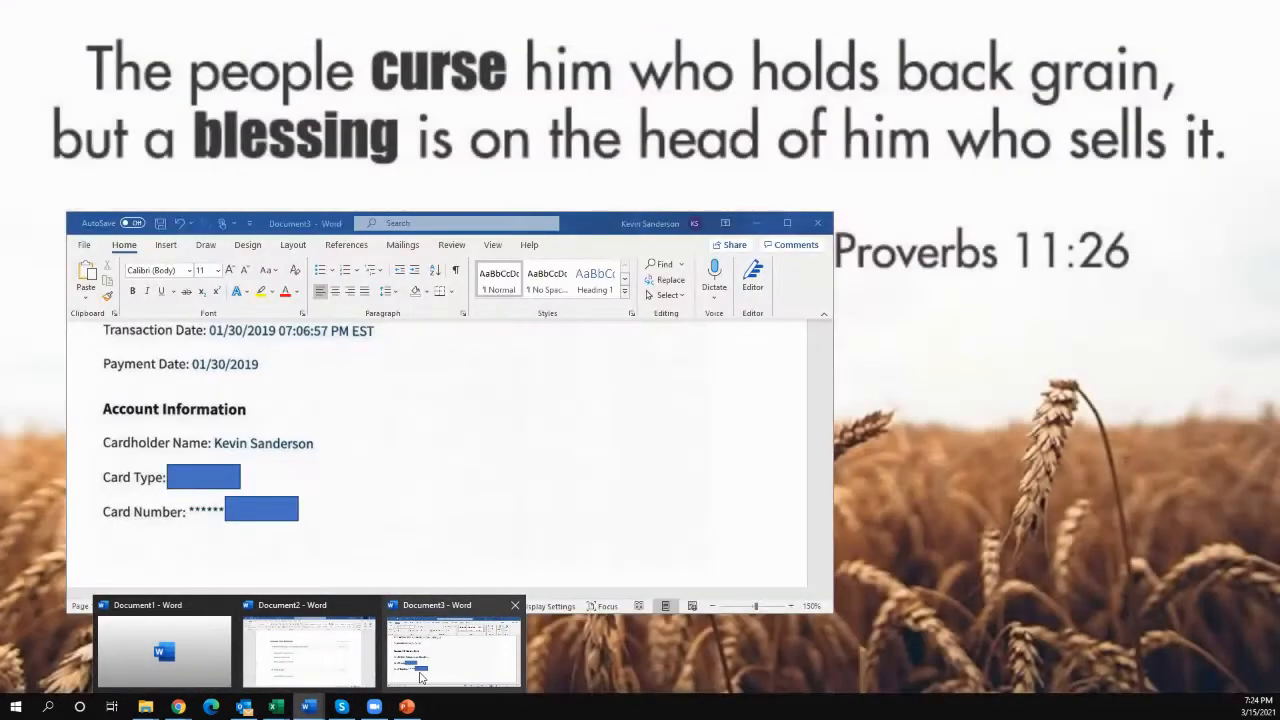
click(420, 678)
scroll(529, 531, up, 10)
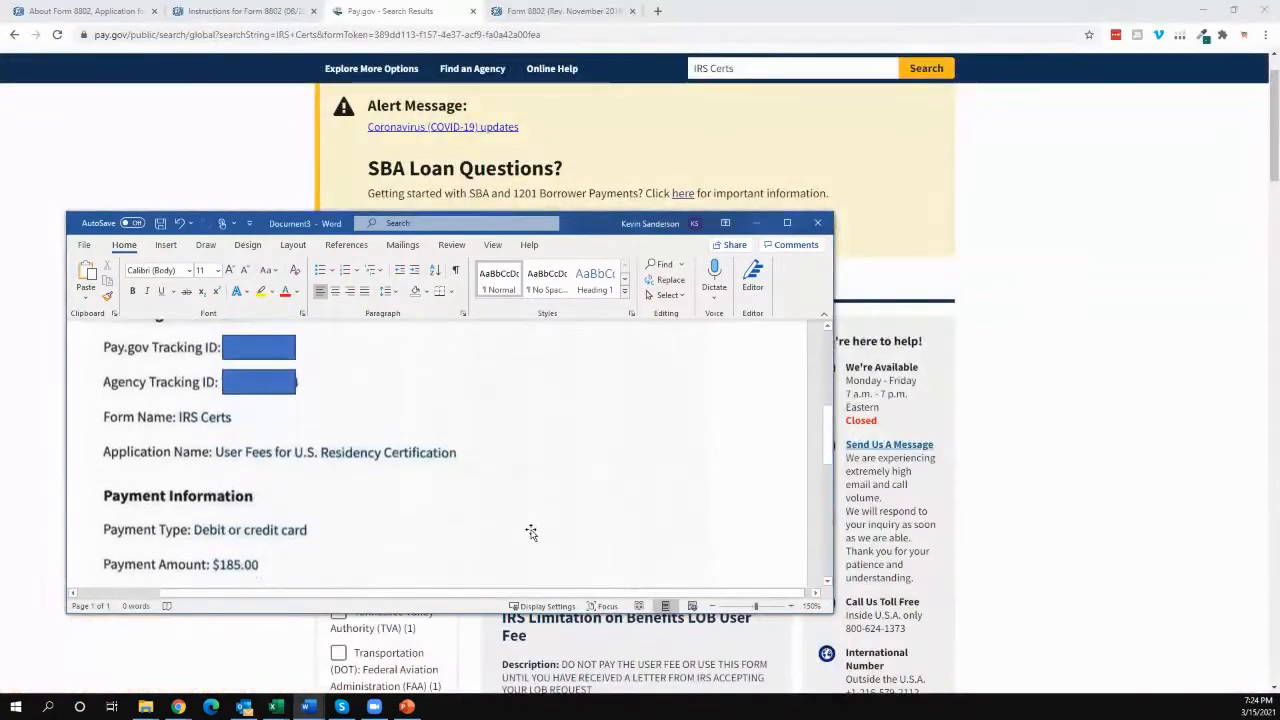
click(790, 224)
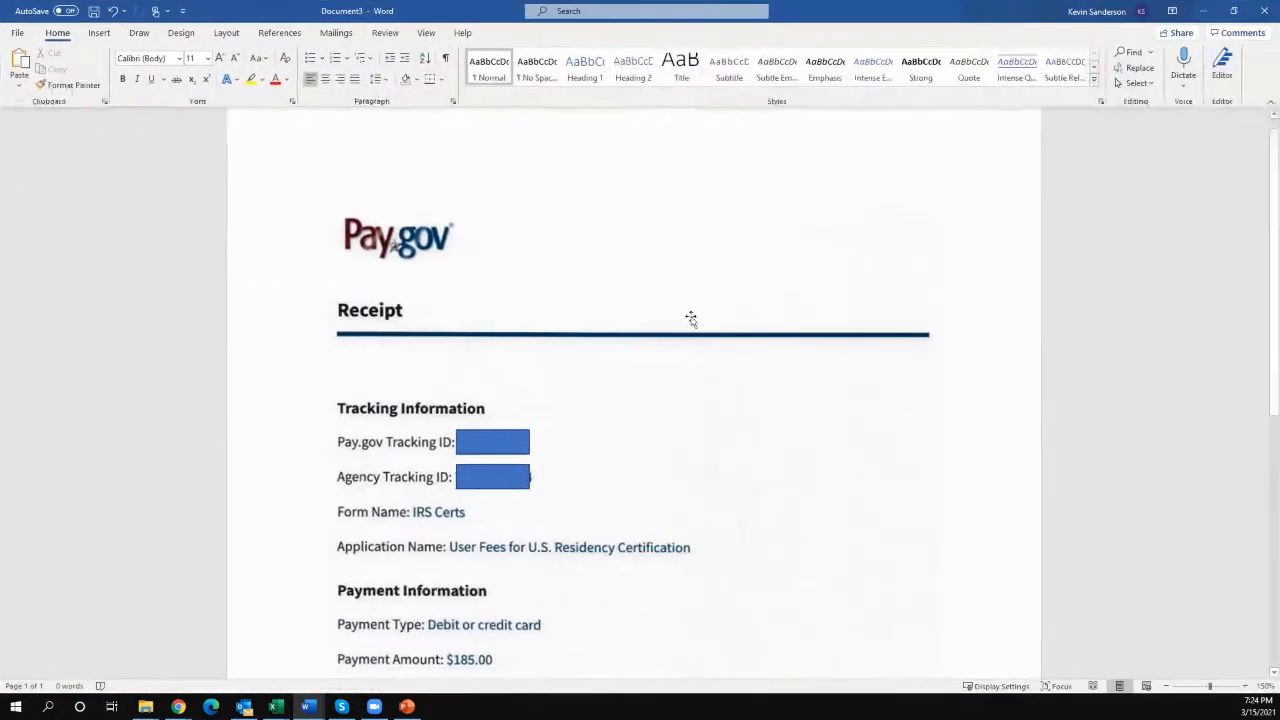
- Examine the receipt's tracking, payment and account information, and minimize the Word document to return to the browser
scroll(626, 326, down, 5)
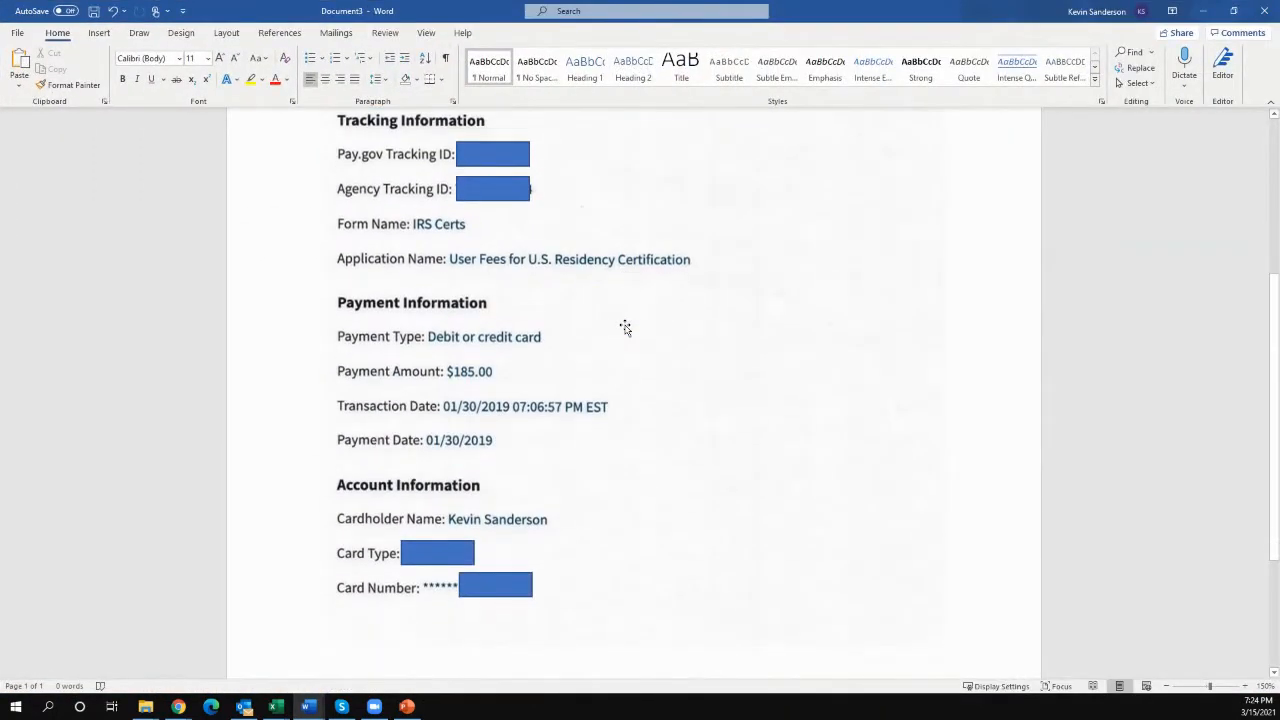
scroll(625, 328, down, 2)
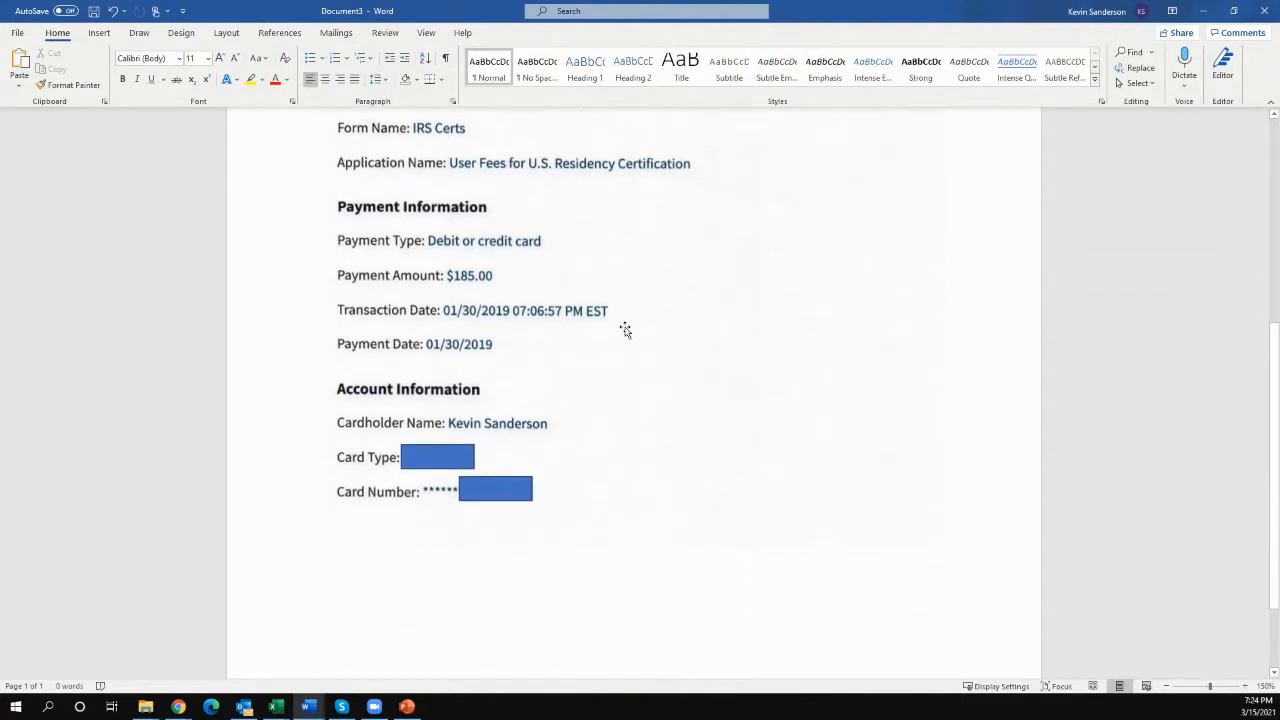
scroll(624, 330, up, 2)
scroll(623, 334, up, 5)
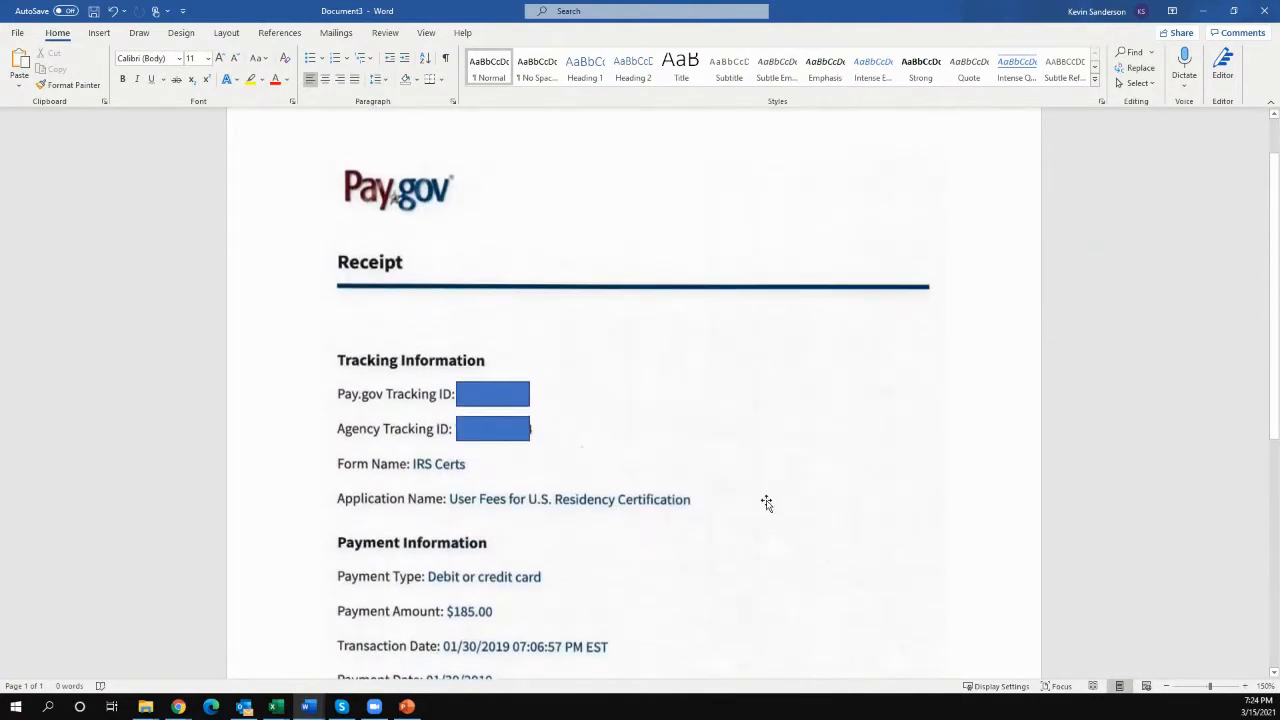
scroll(498, 500, down, 3)
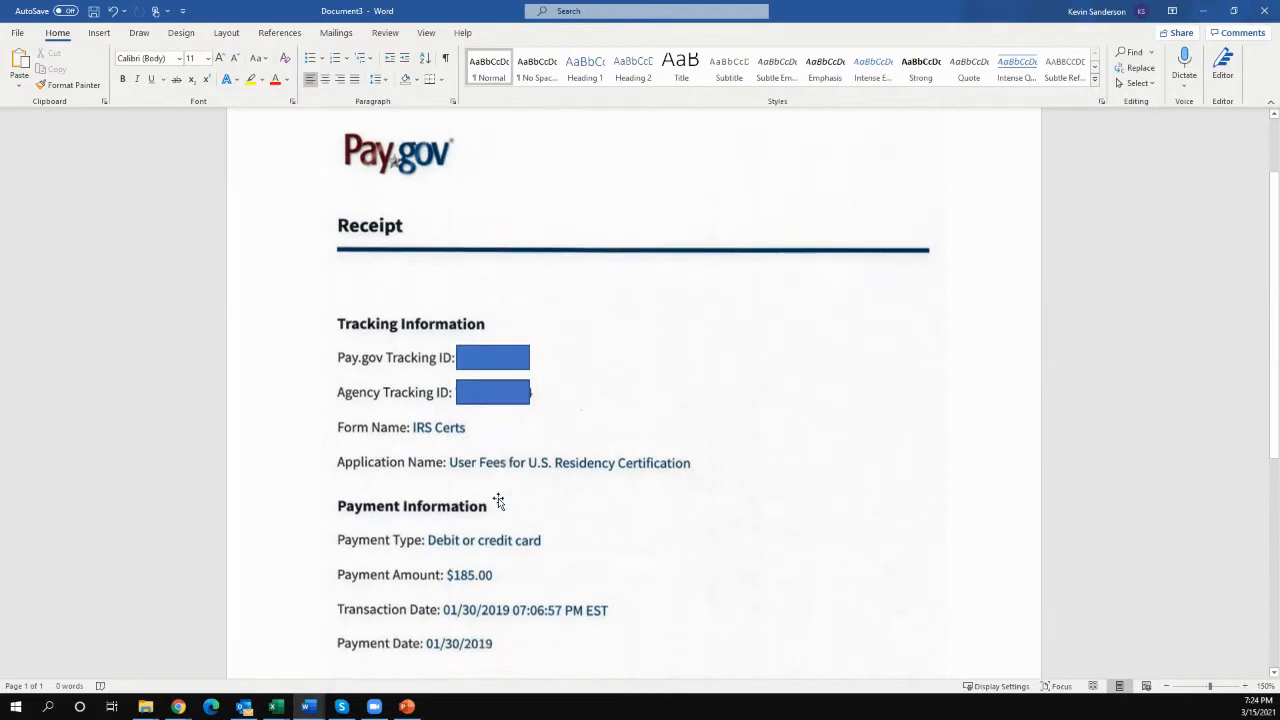
scroll(500, 496, down, 1)
scroll(477, 437, up, 2)
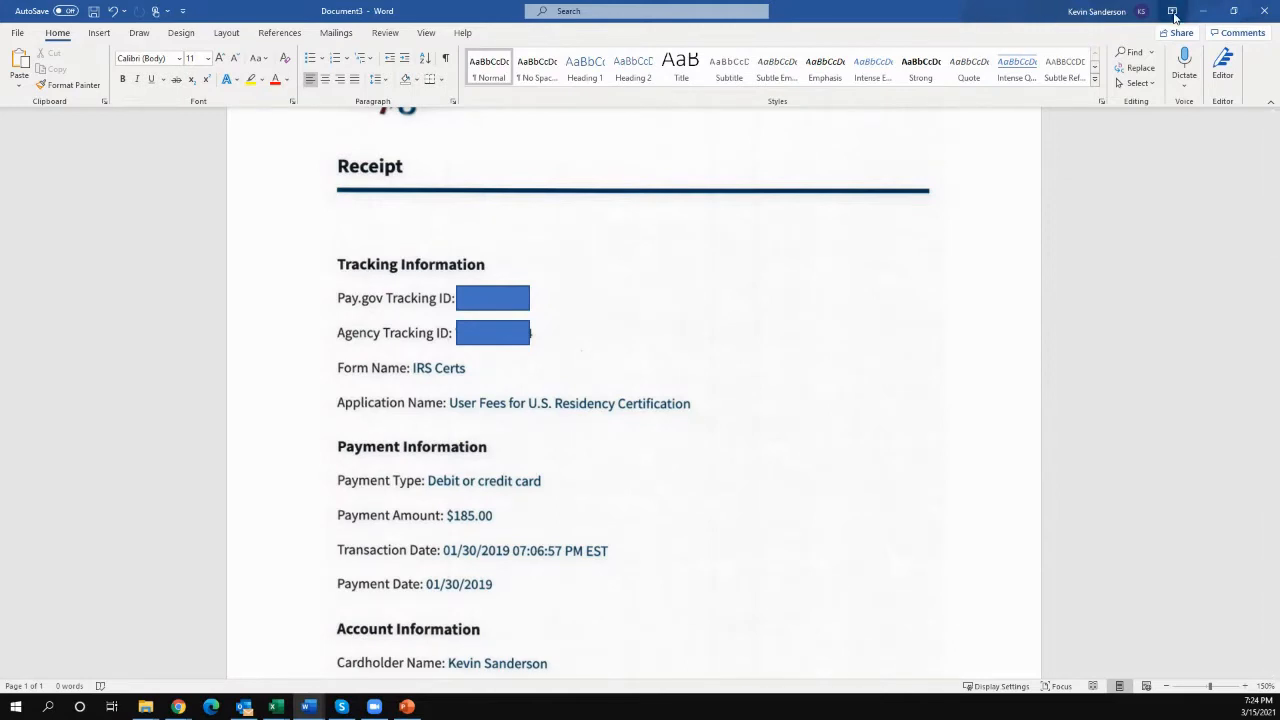
scroll(477, 250, up, 3)
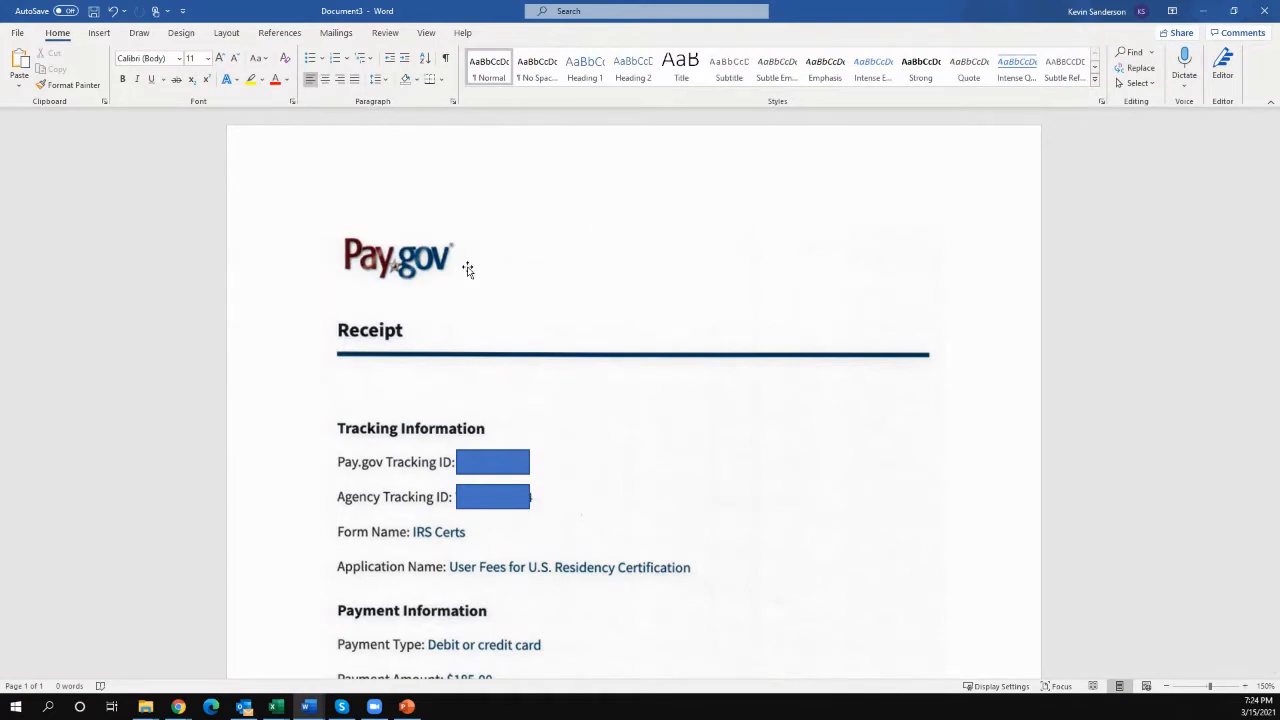
click(1203, 12)
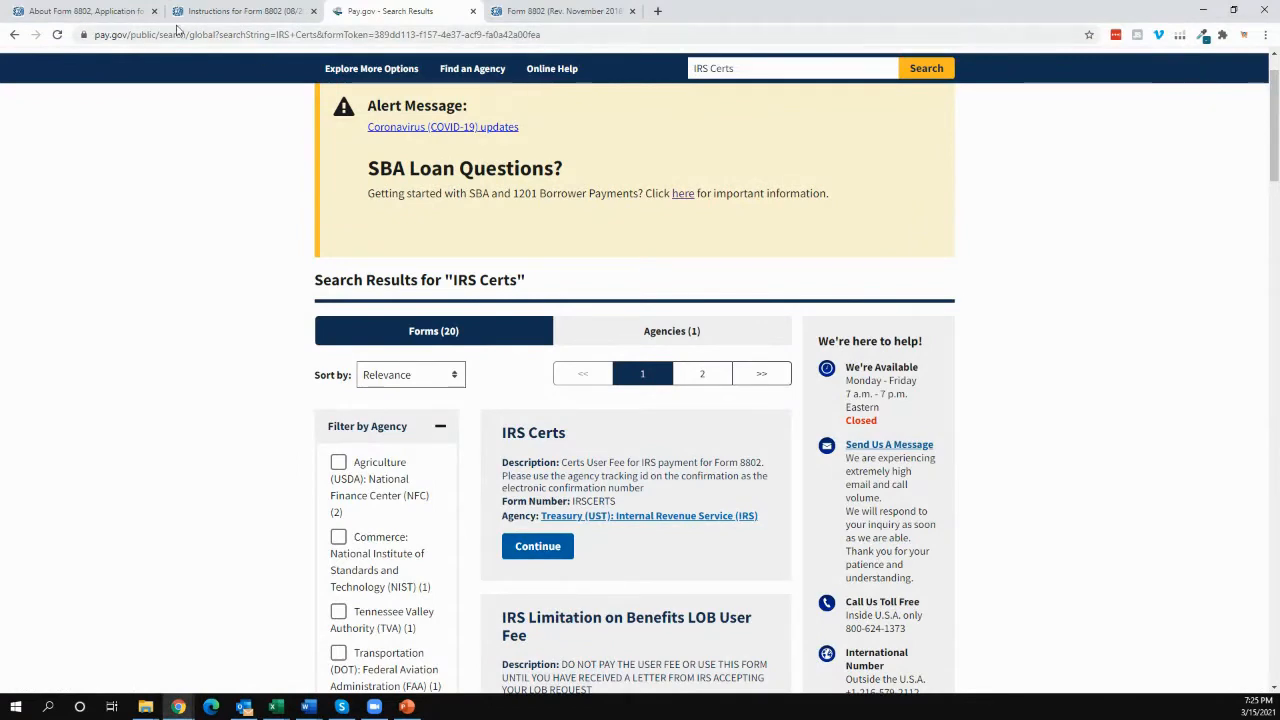
- In the Form 8802 PDF, enter "Pay.ogv Tracking ID XXXXXXXX / Agency Traking ID YYYYYYYY" as the electronic payment confirmation number
click(496, 12)
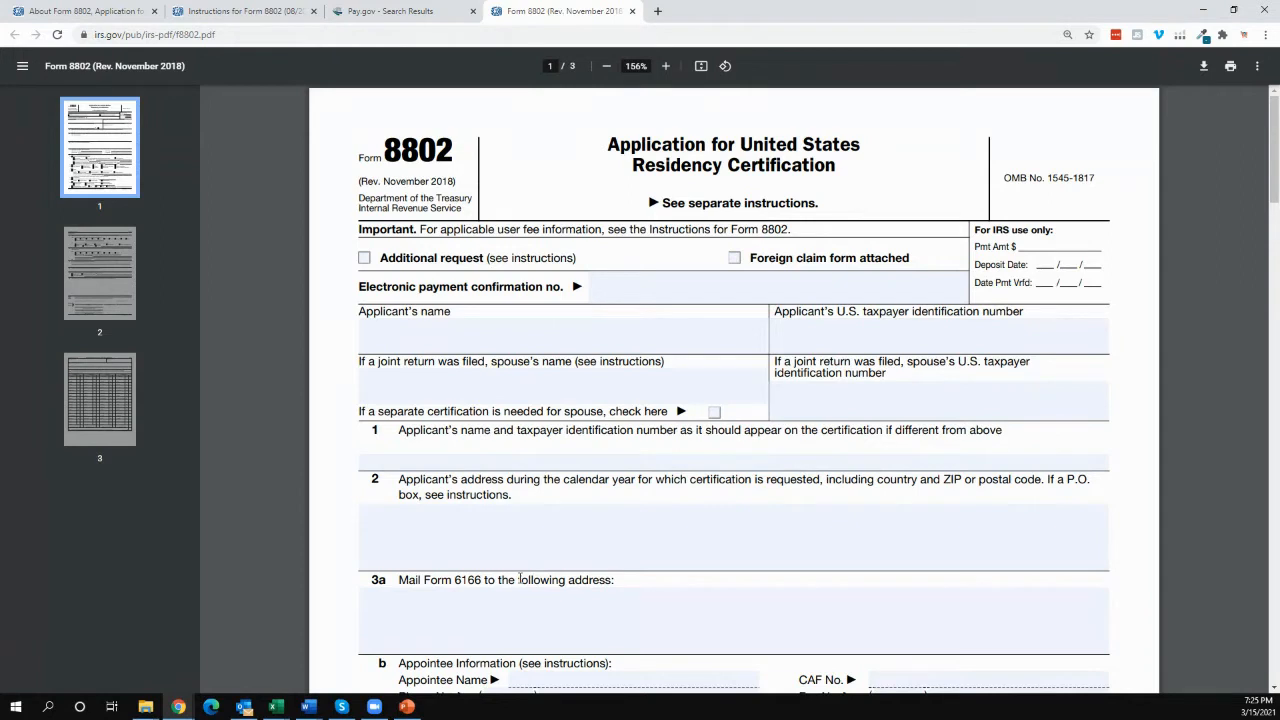
click(638, 284)
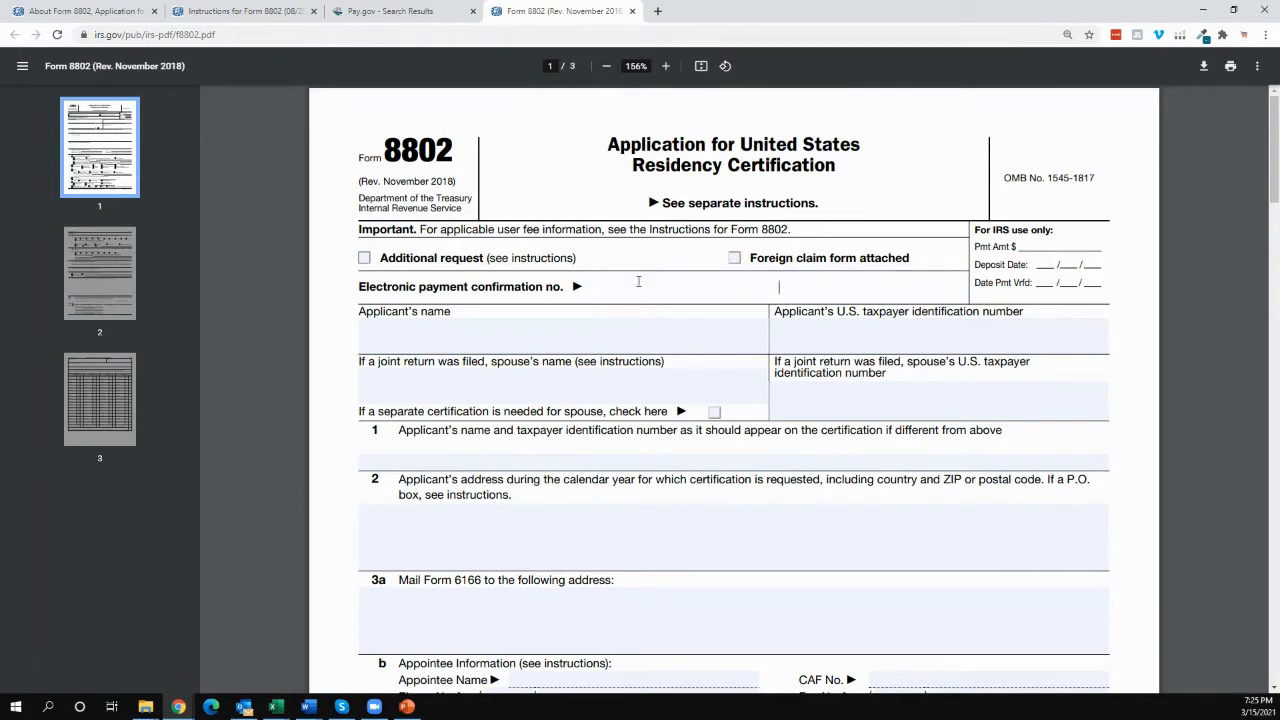
text(Pay.ogv Tracking ID XXXXXXXX)
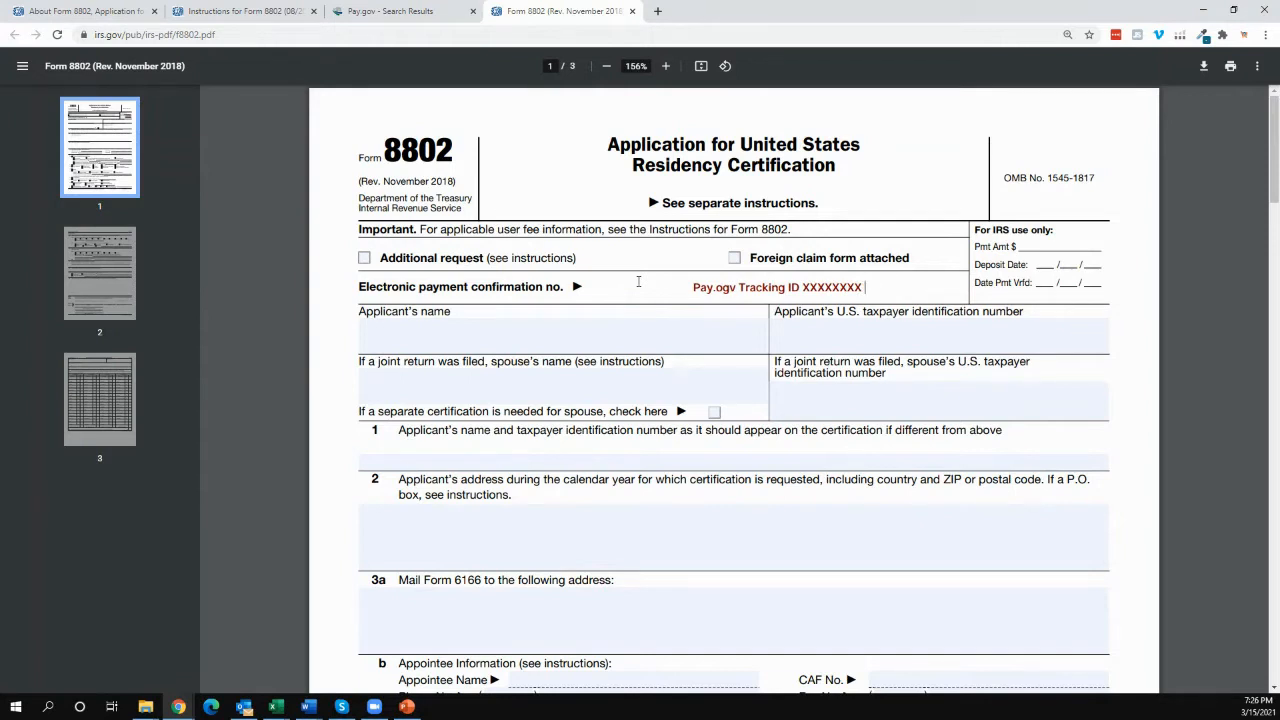
text(/ AGE)
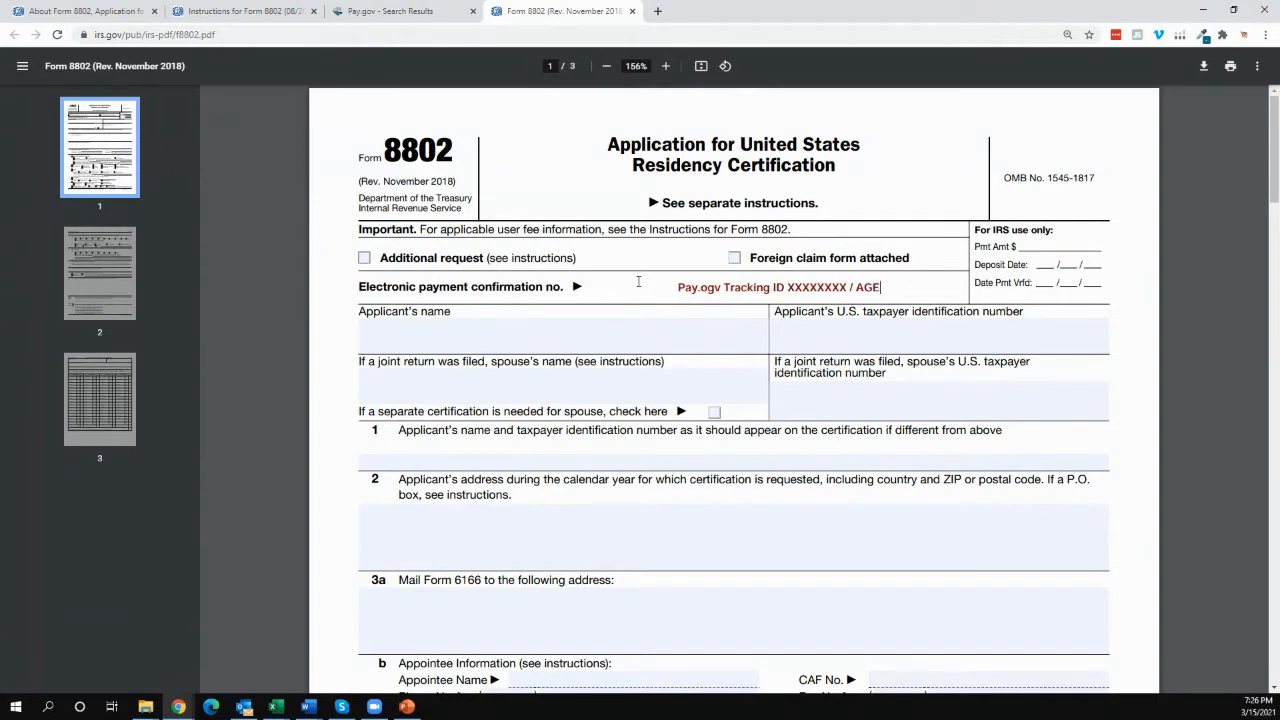
key(BackSpace)
key(BackSpace)
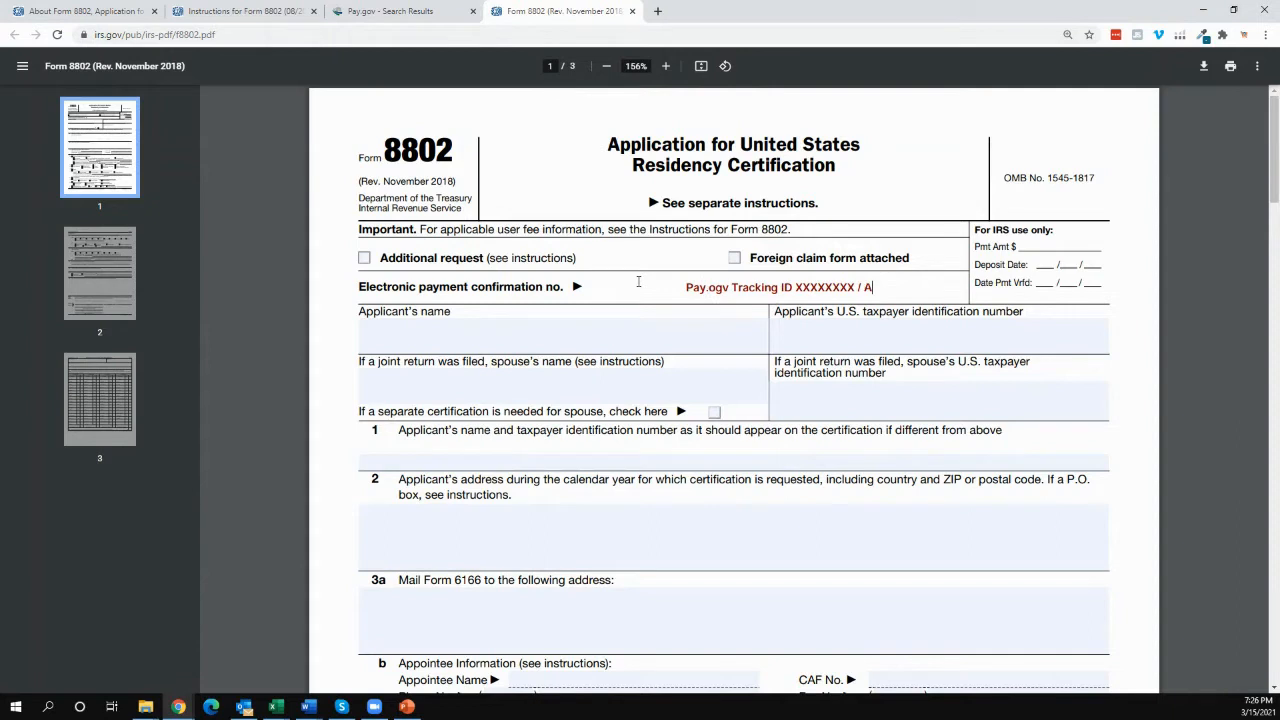
text(gency)
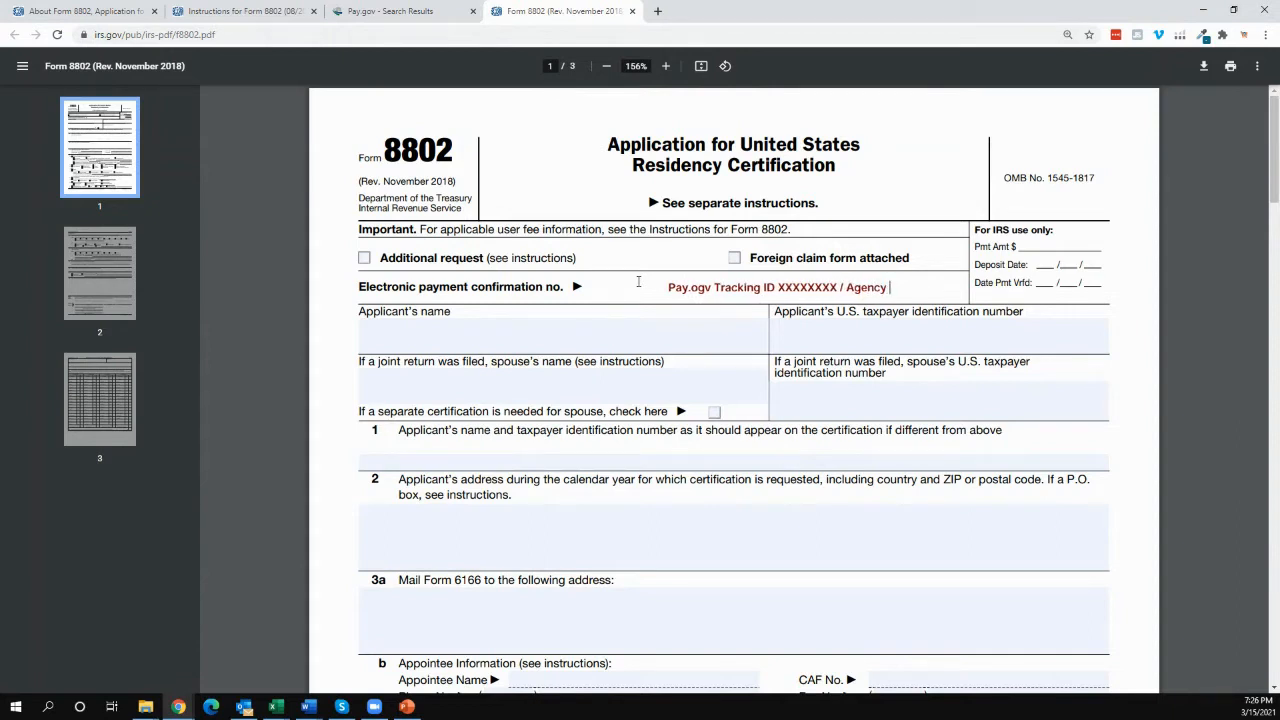
text( Trak)
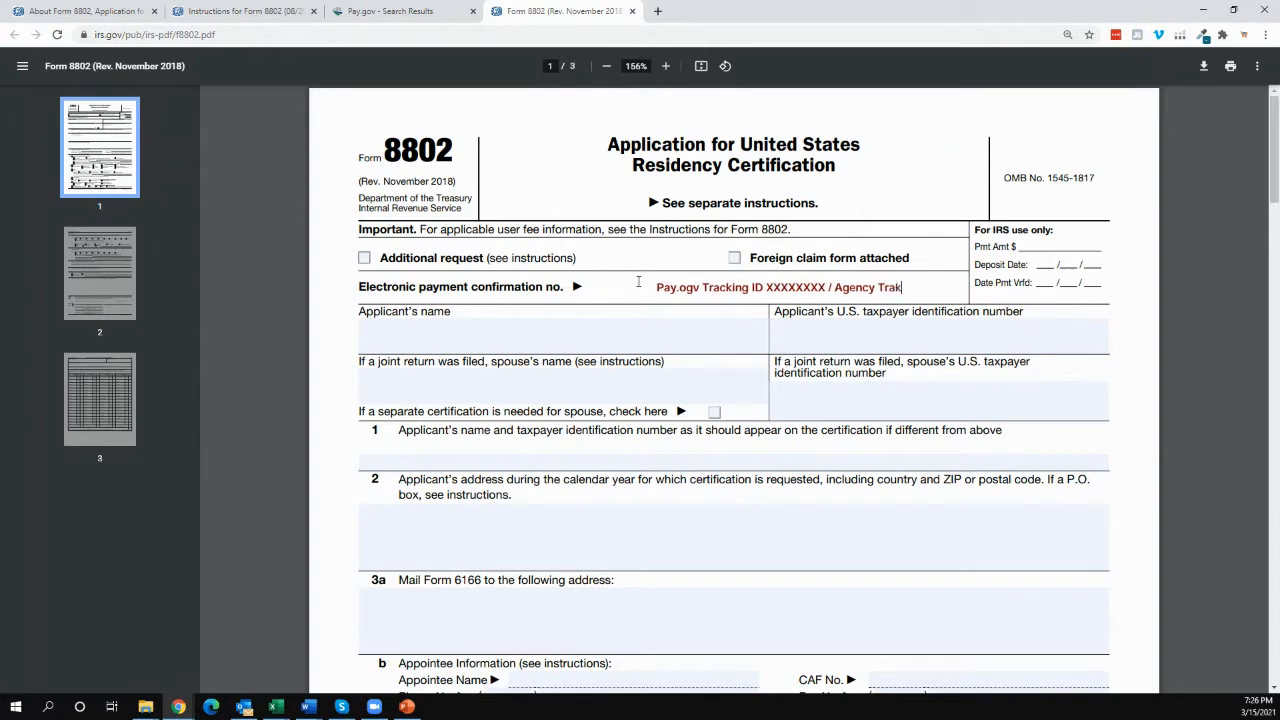
text(ing ID)
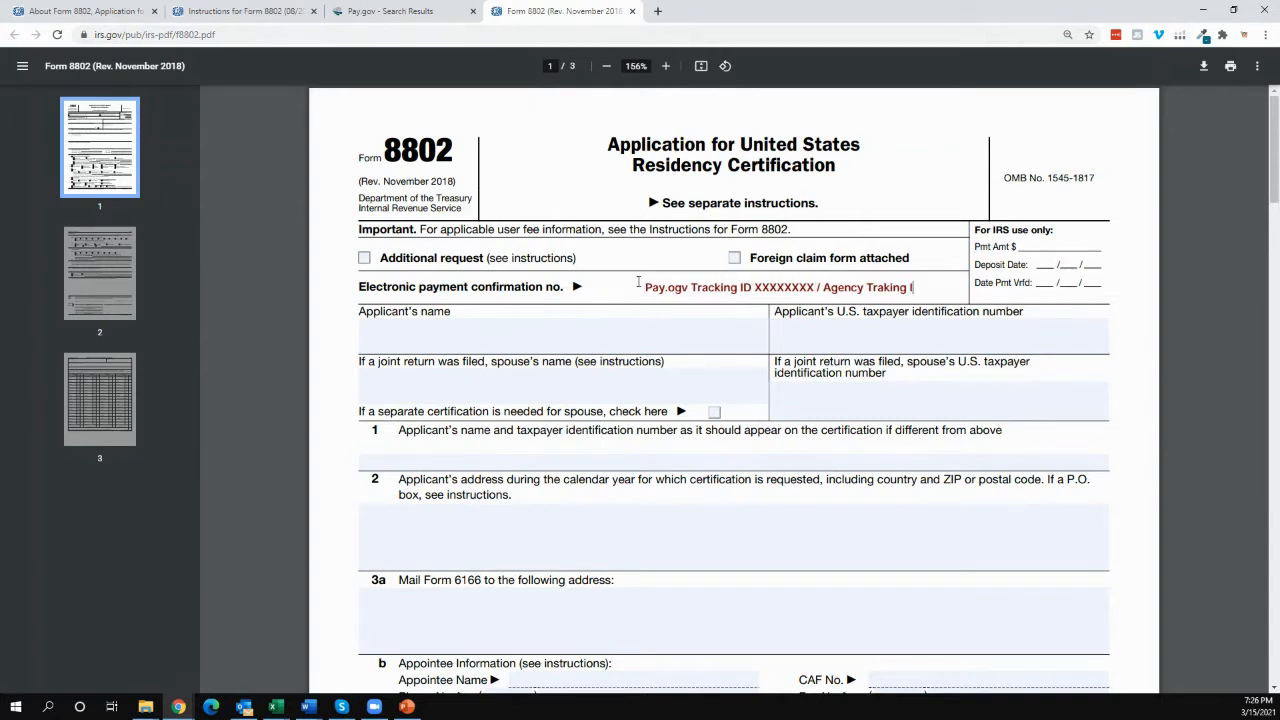
text( YYYYYYYY)
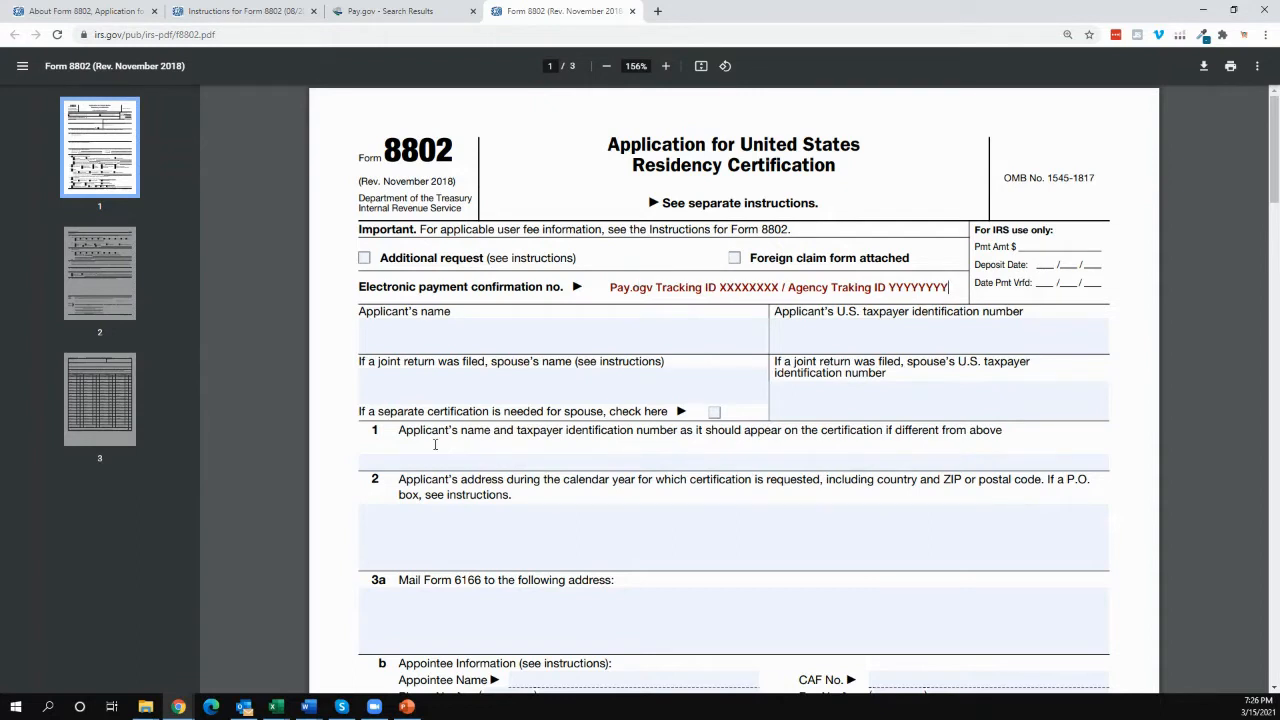
- Enter "Acme Products LLC" as the applicant's name and fill in the applicant's U.S. taxpayer identification number
click(407, 332)
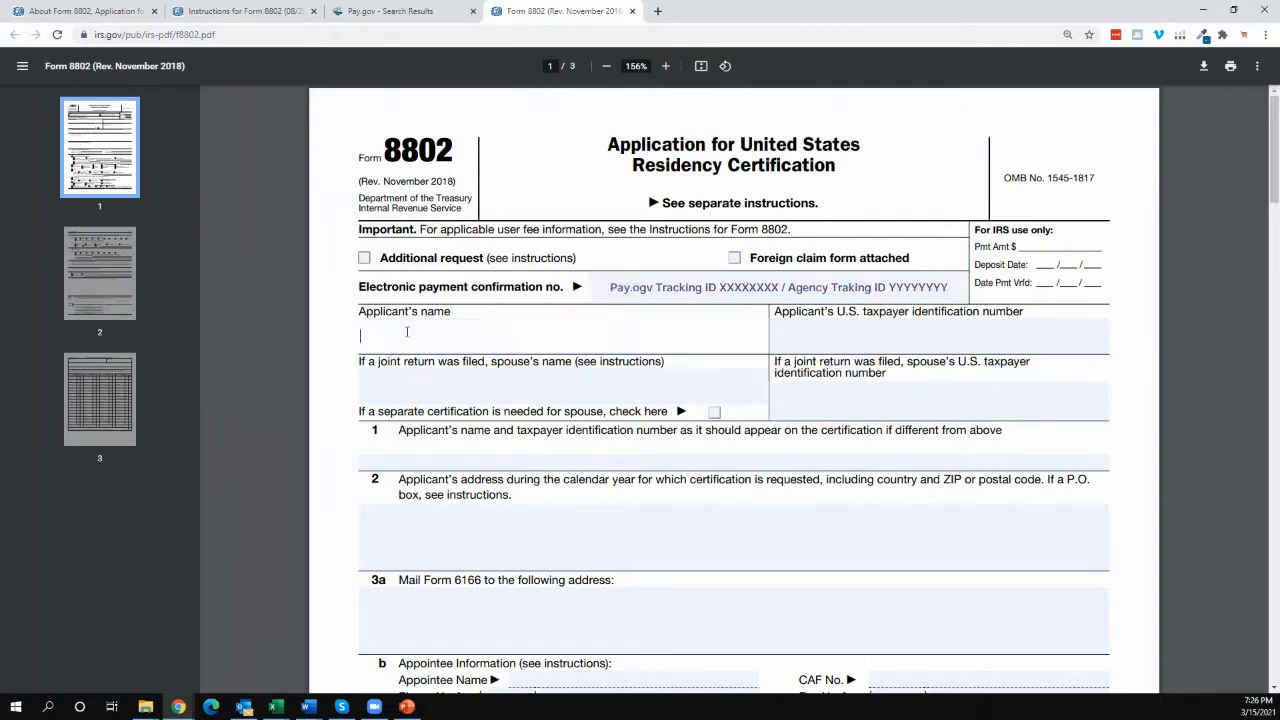
text(Acme Products)
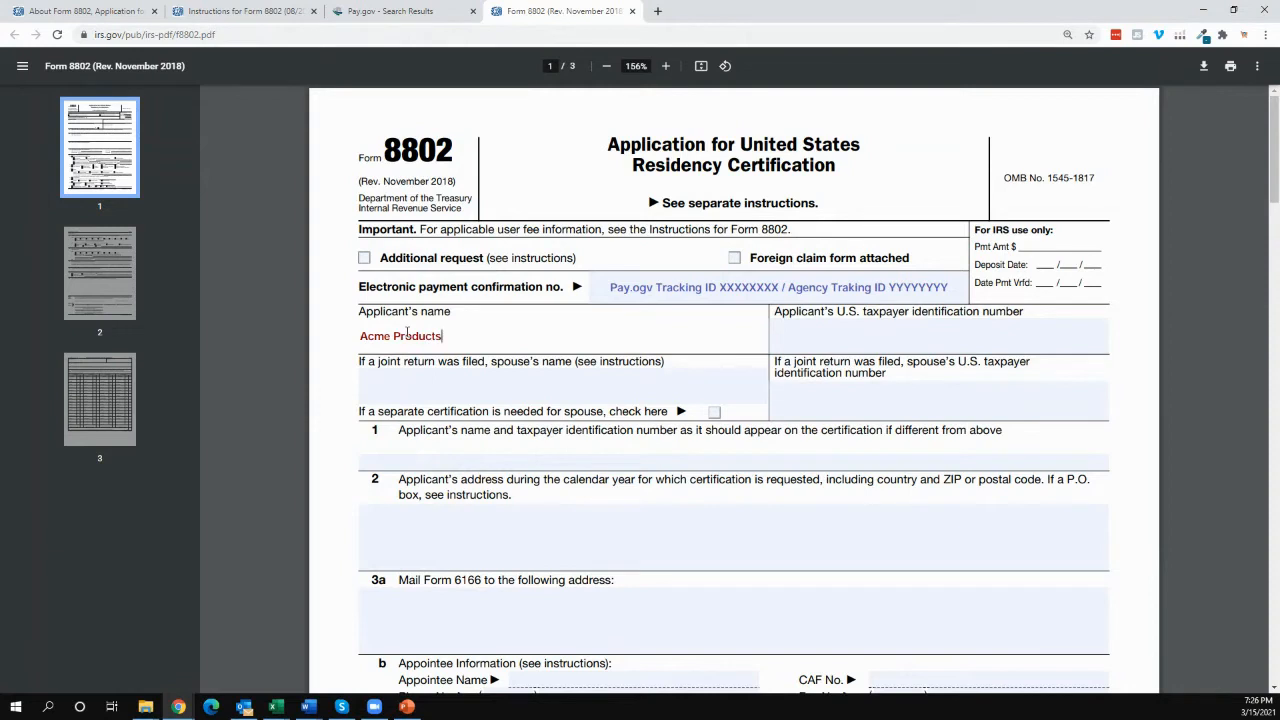
text( LLC)
click(846, 338)
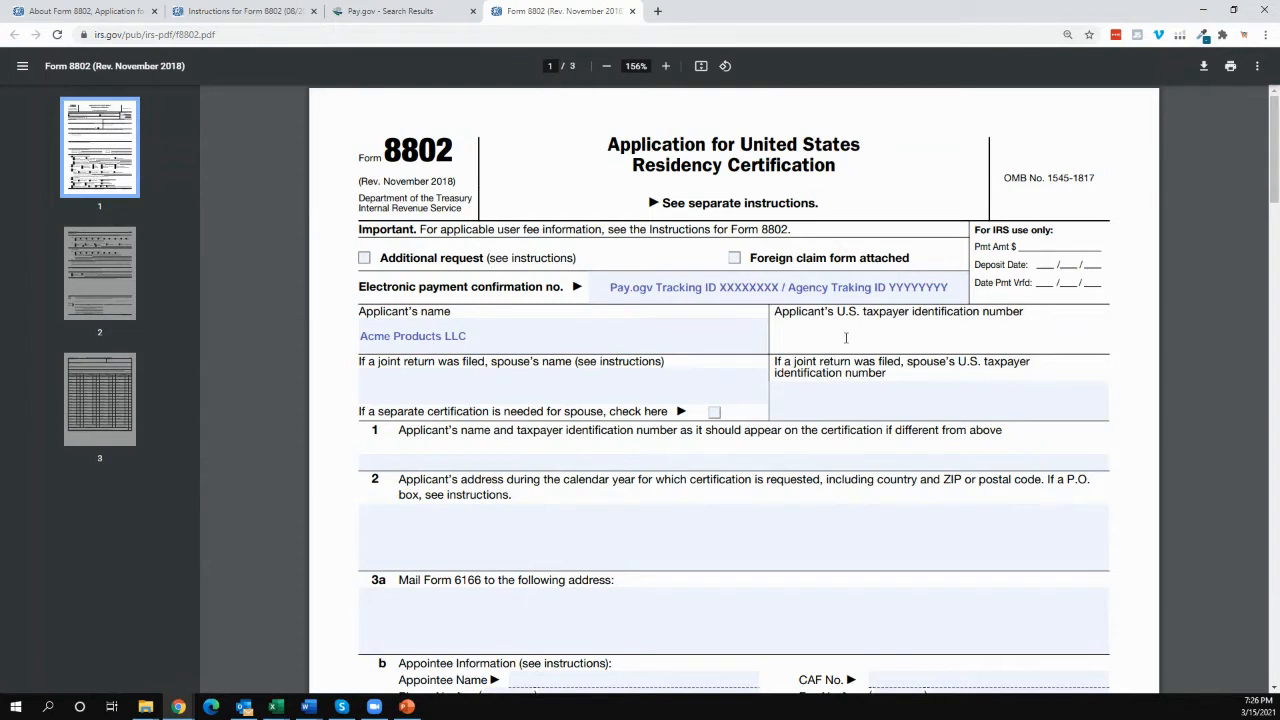
text(99-9999999)
- Fill in the applicant's street address, city, state and ZIP code on line 2
scroll(434, 487, down, 1)
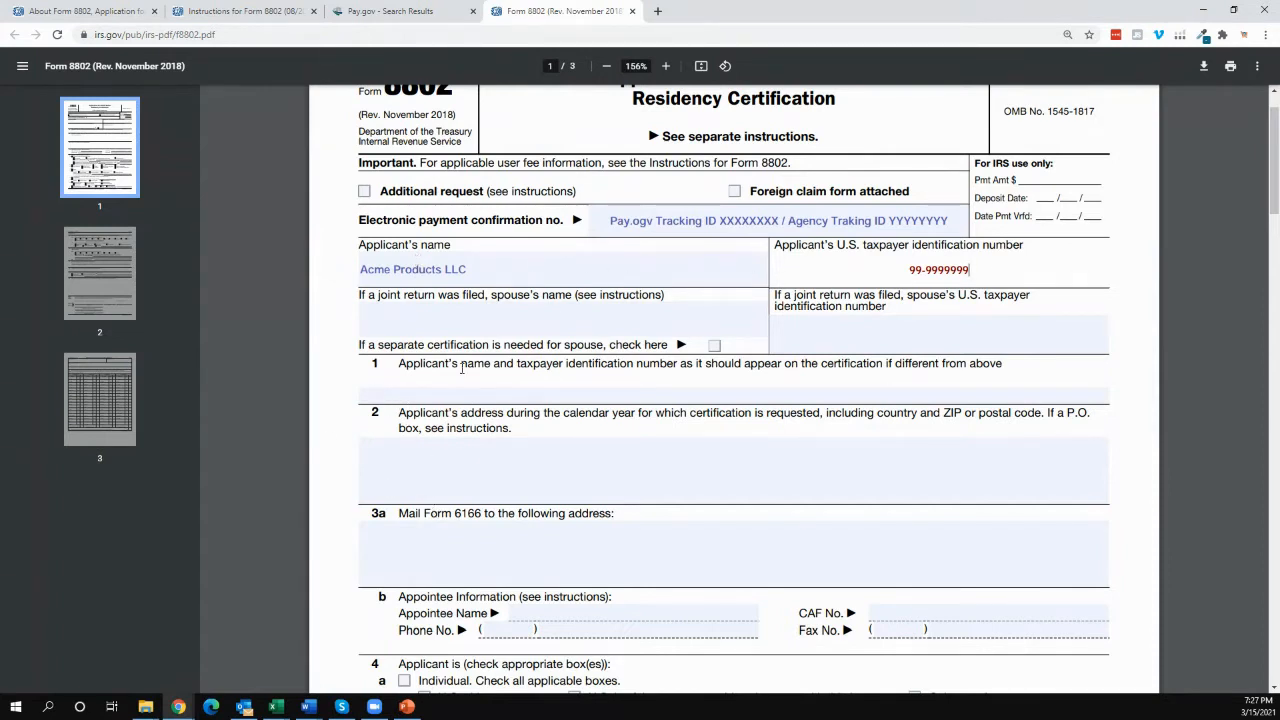
click(433, 474)
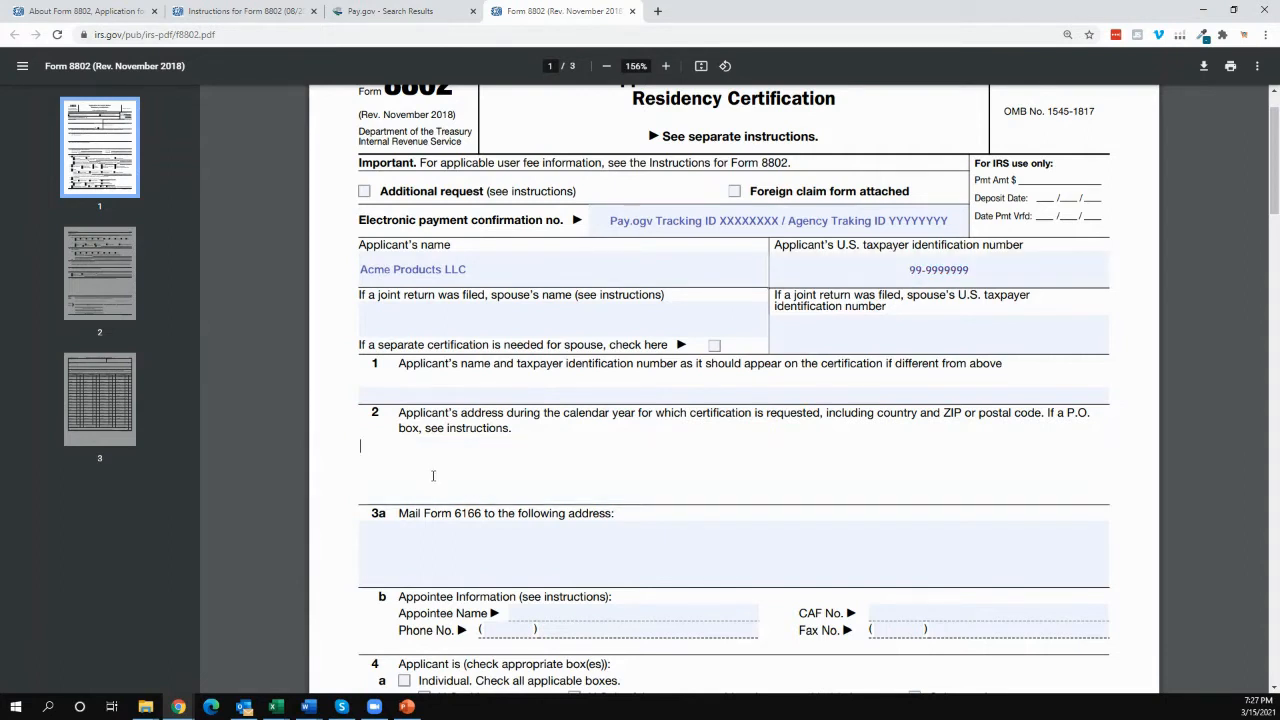
text(55)
text(5)
text(Main St )
text(Ft. lauder)
key(BackSpace)
key(BackSpace)
key(BackSpace)
key(BackSpace)
key(BackSpace)
key(BackSpace)
text(Lauderdale, FL)
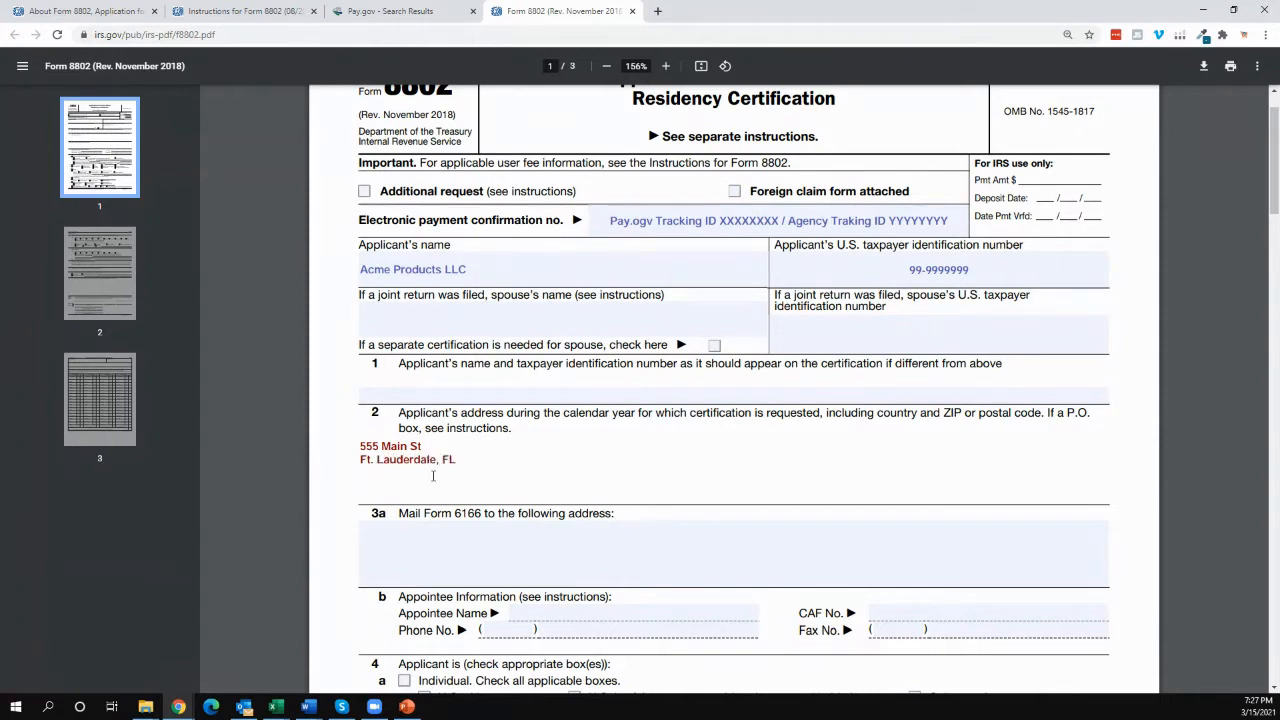
text( 33303)
key(Tab)
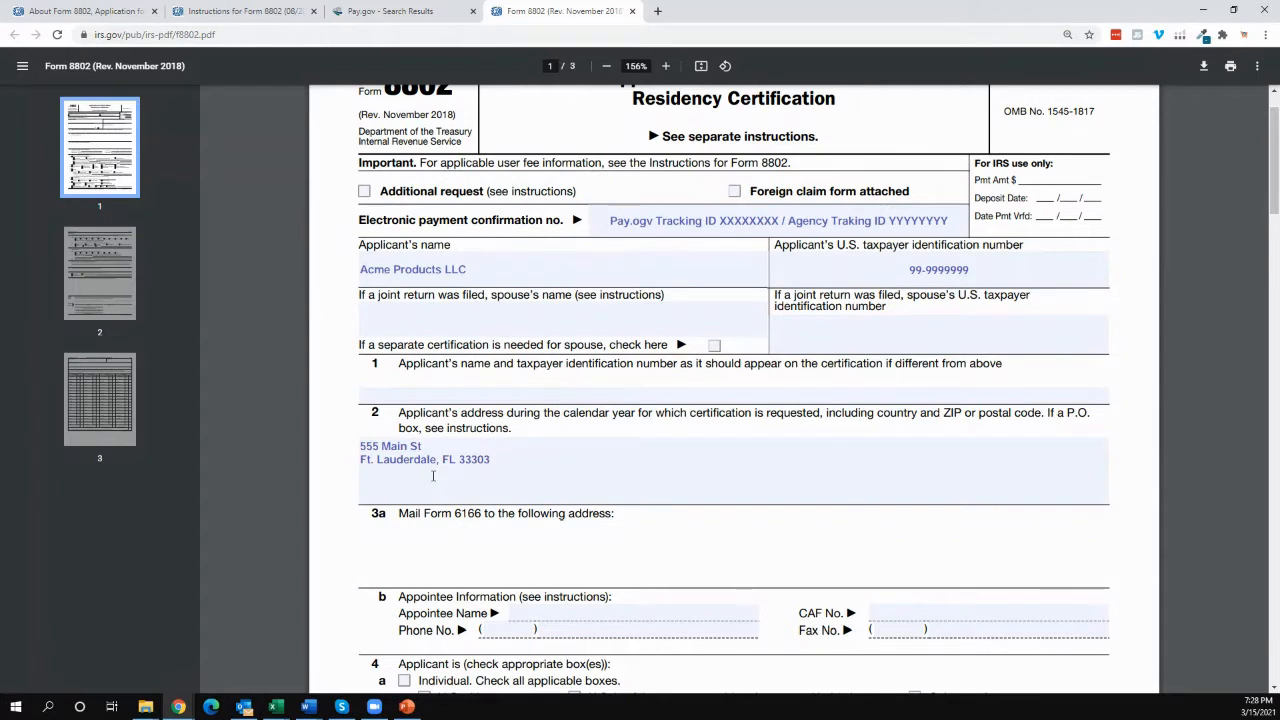
- On line 3a, enter "Acme Products LLC" and the same postal address as line 2 for mailing Form 6166
text(Ac)
text(me Products)
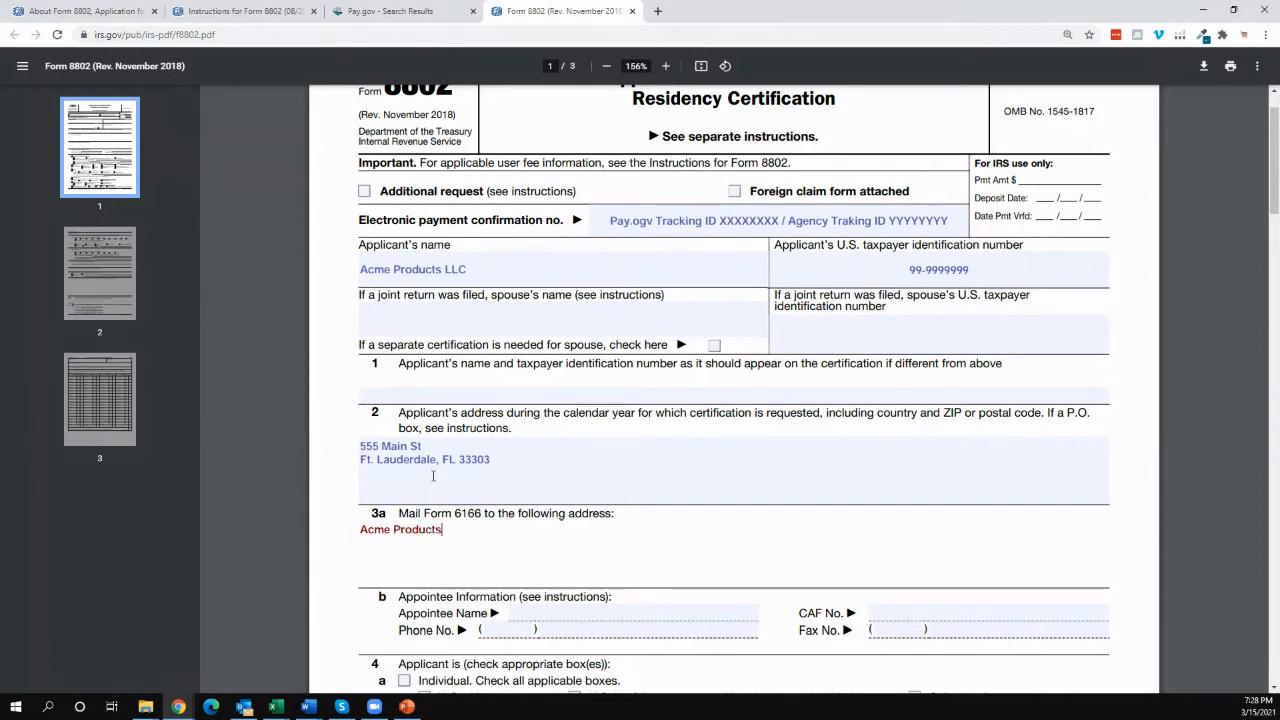
text( LLC)
key(Return)
click(500, 461)
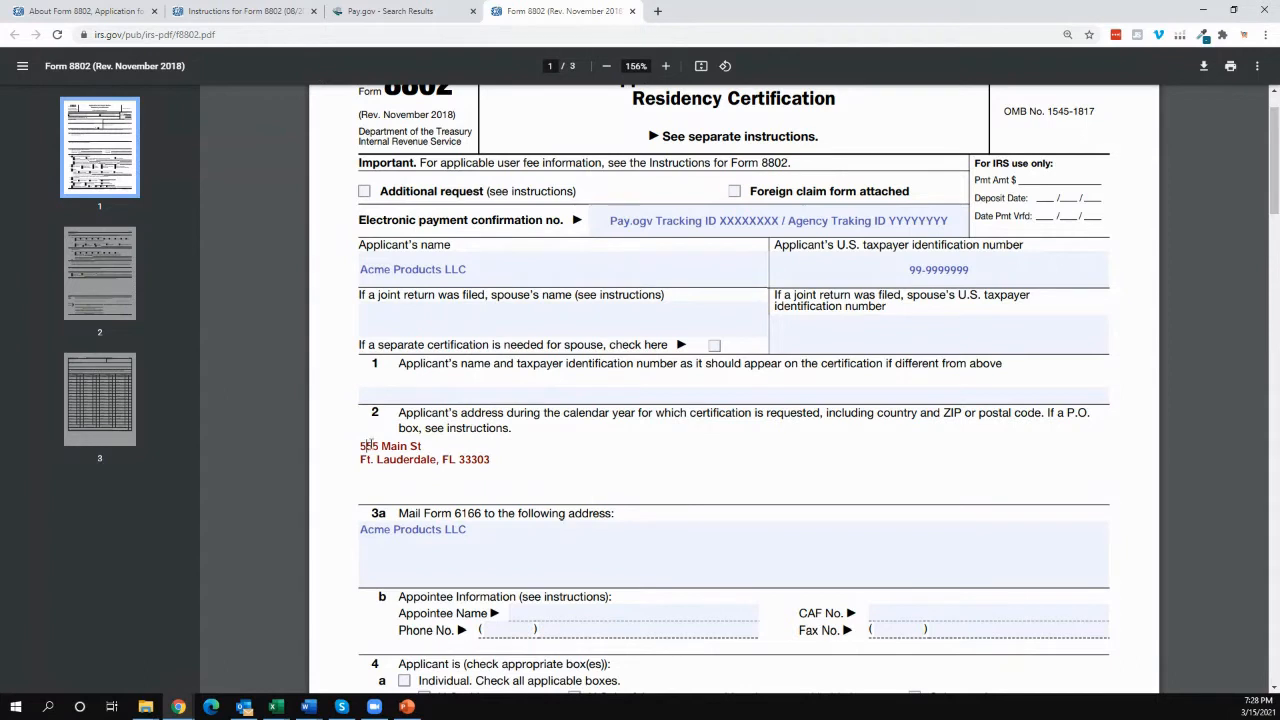
click(444, 545)
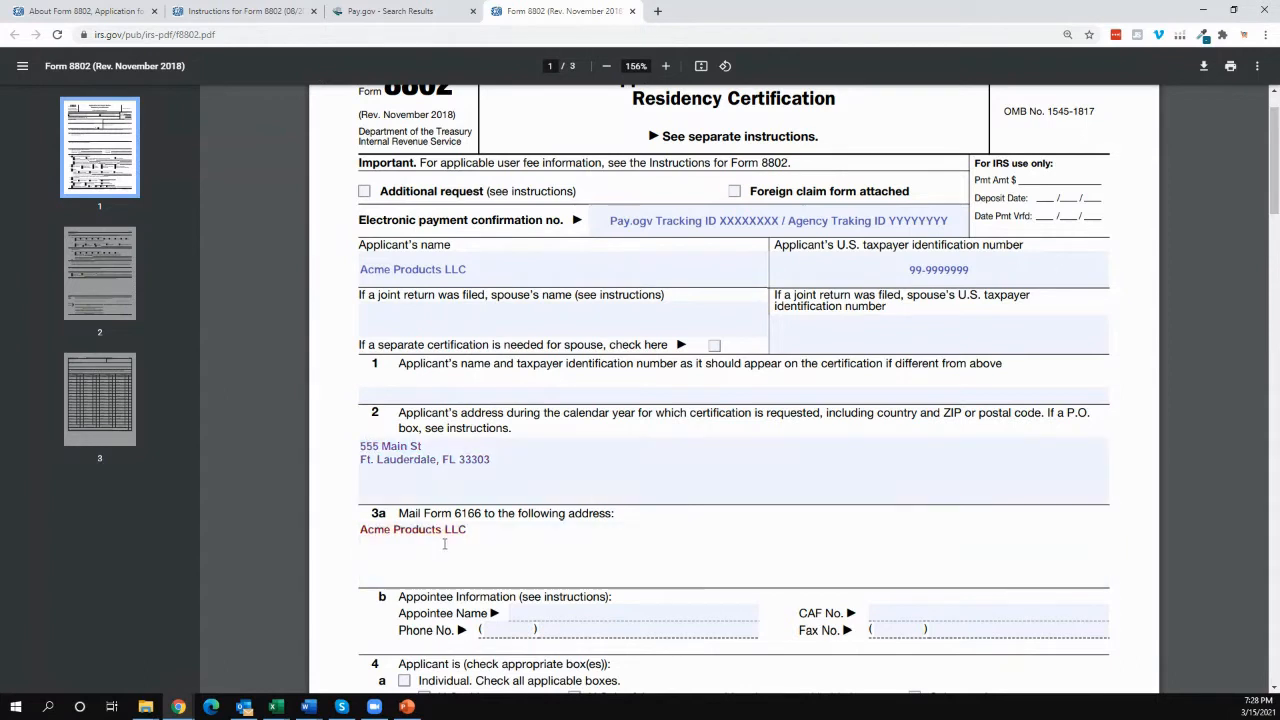
text(555 Main St)
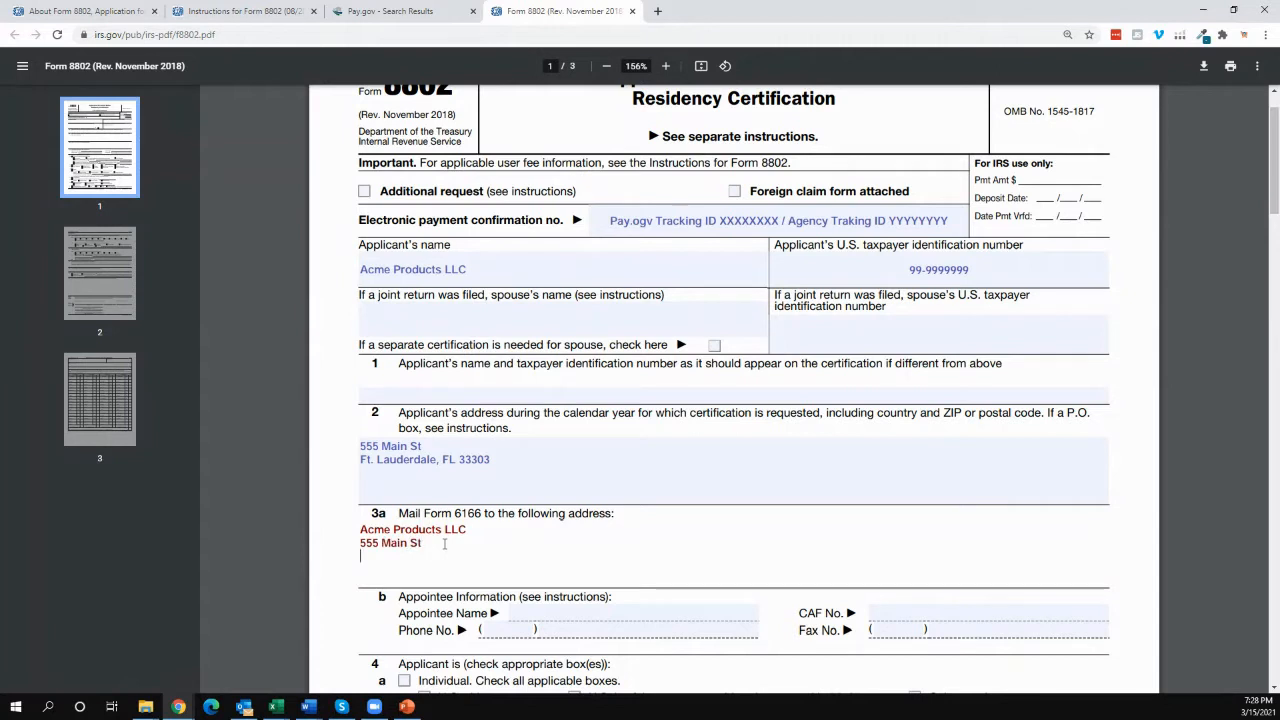
key(Return)
text(Ft. La)
key(BackSpace)
key(BackSpace)
key(BackSpace)
text(. Lau)
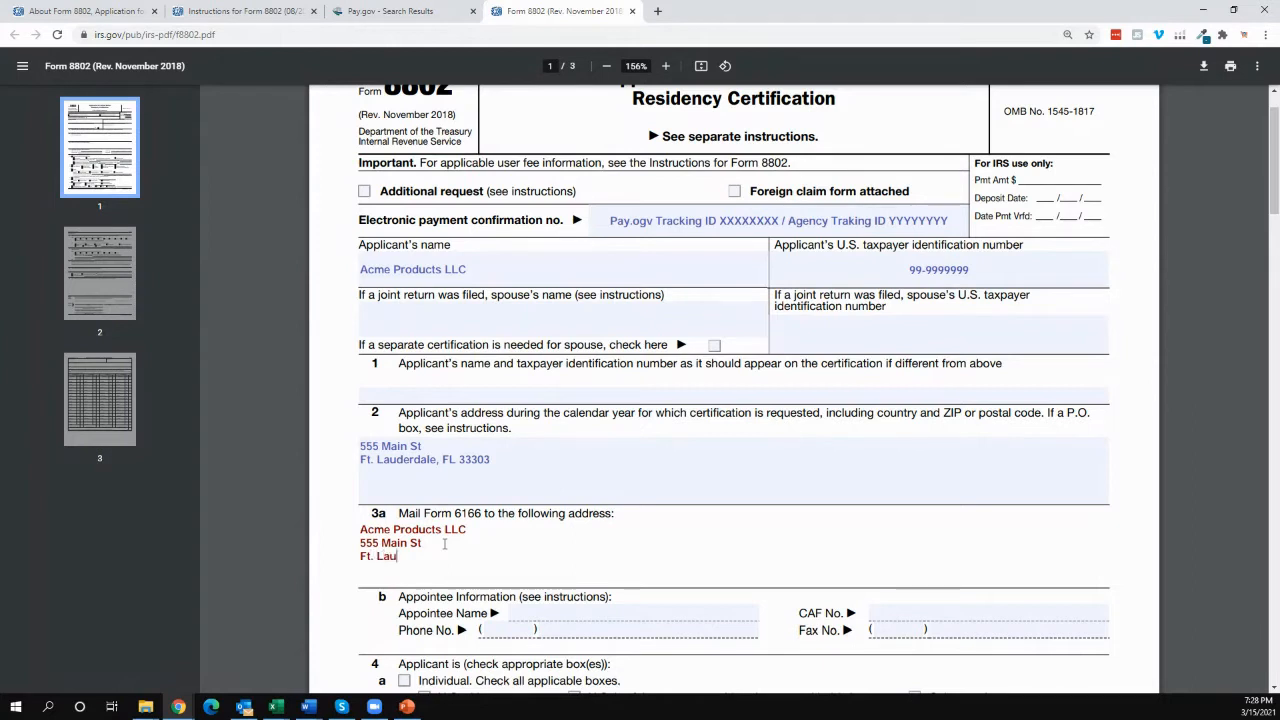
text(derdale, FL 33303)
- Look through the appointee information, the line 4 applicant type options and line 5 on page 2
scroll(490, 556, down, 1)
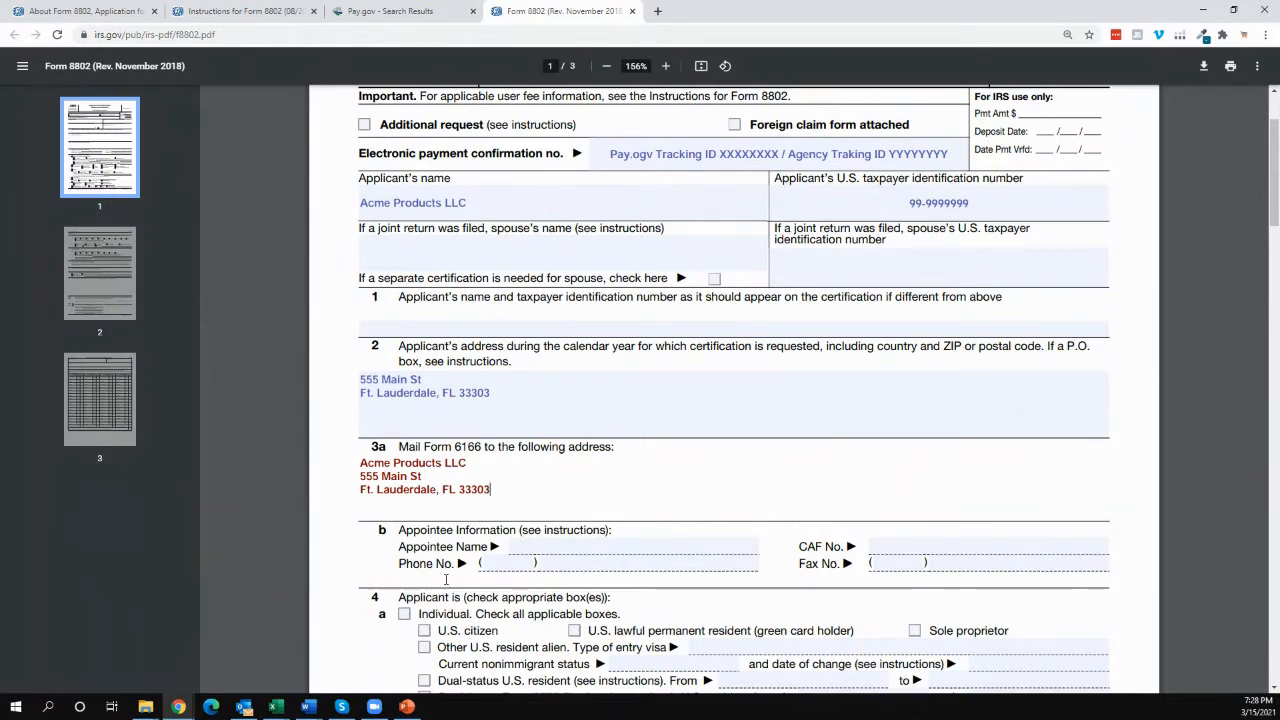
scroll(425, 580, down, 2)
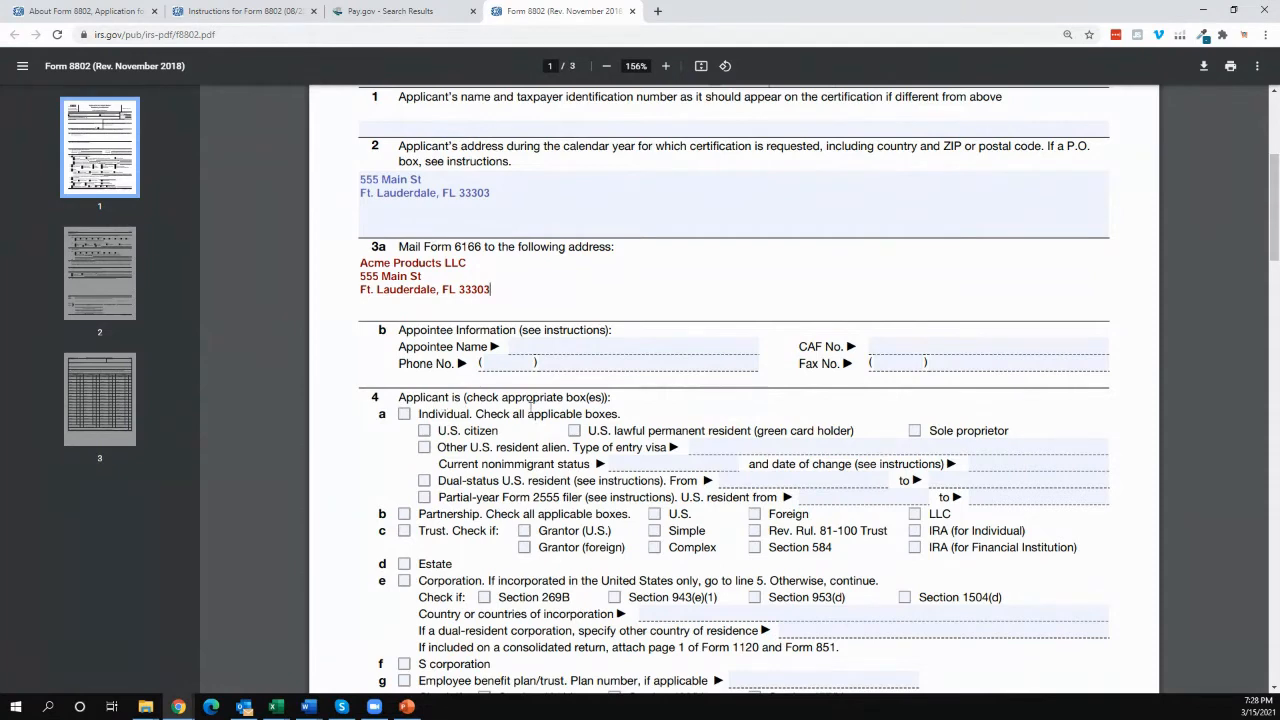
scroll(437, 418, down, 1)
scroll(437, 418, down, 1)
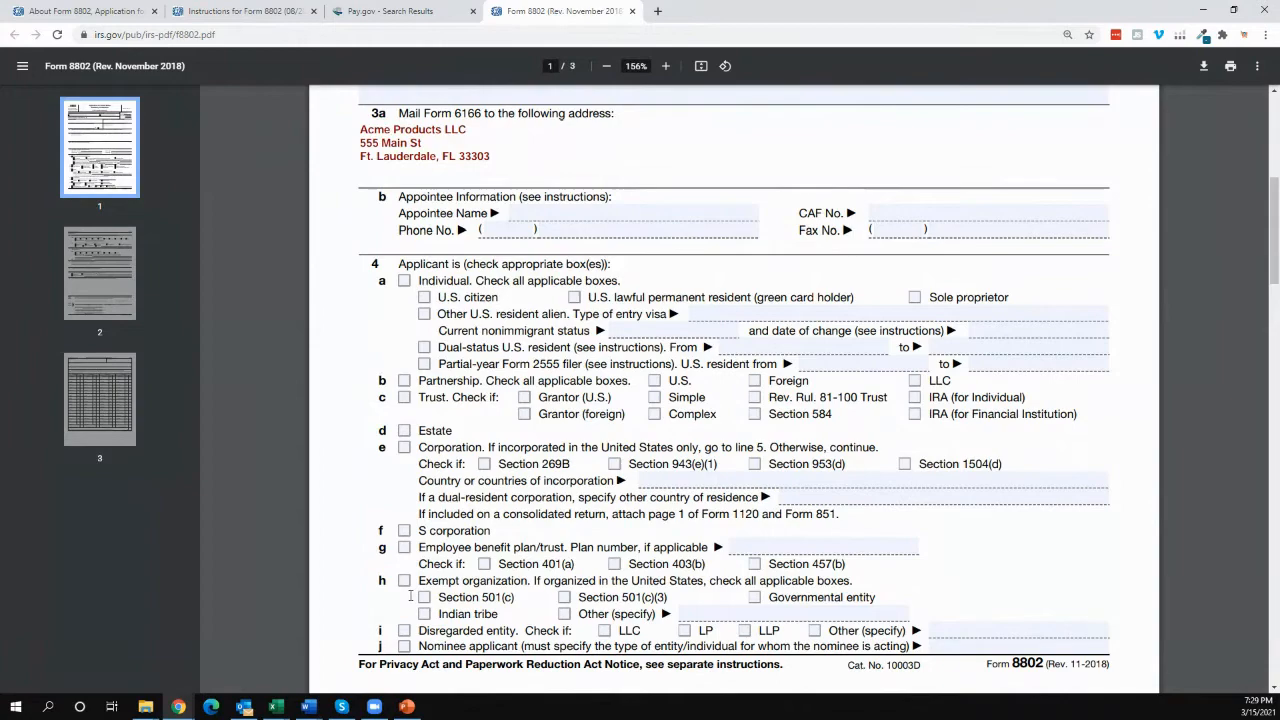
scroll(400, 585, down, 3)
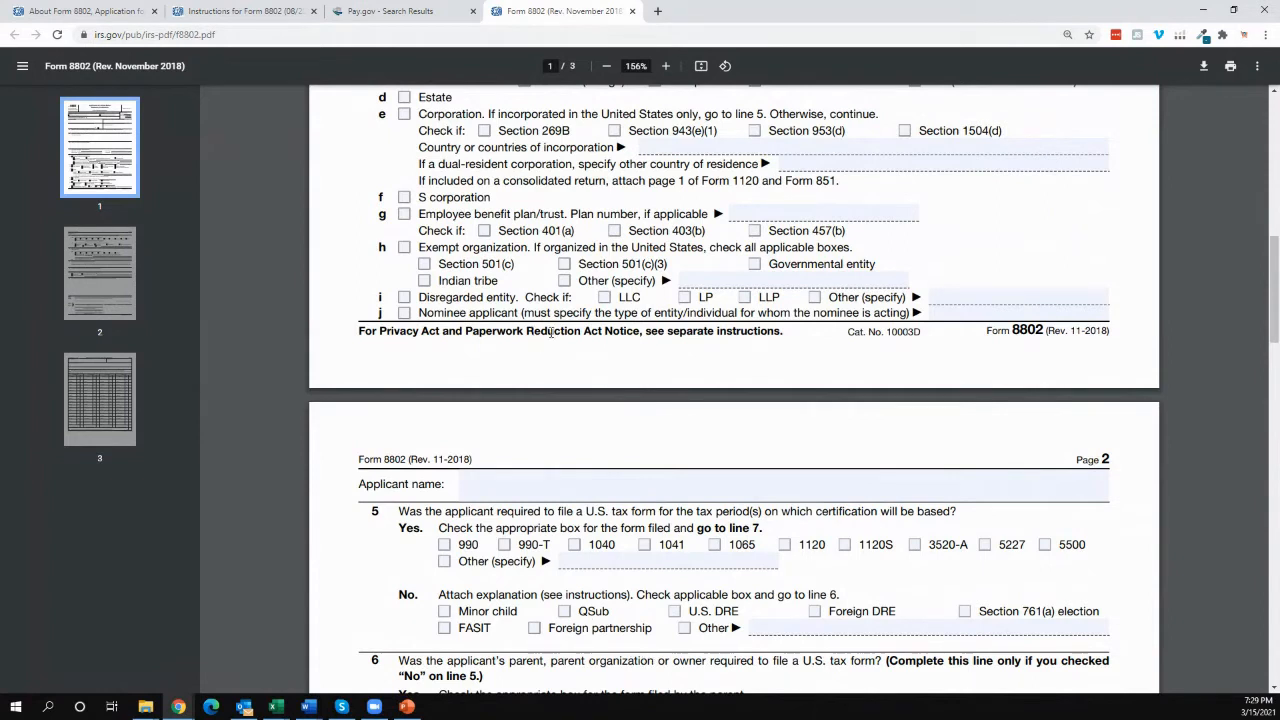
- On line 4i, mark the applicant as a disregarded entity of type LLC
click(403, 299)
click(605, 298)
scroll(530, 323, up, 2)
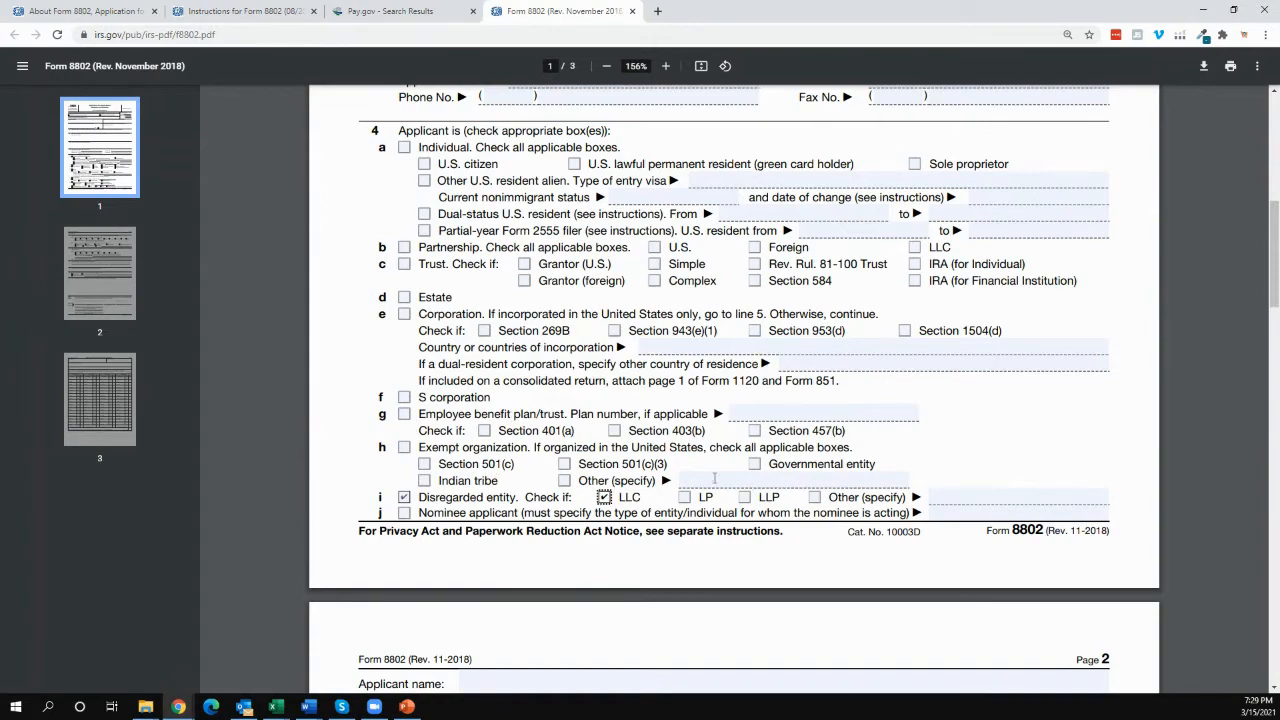
scroll(760, 478, down, 2)
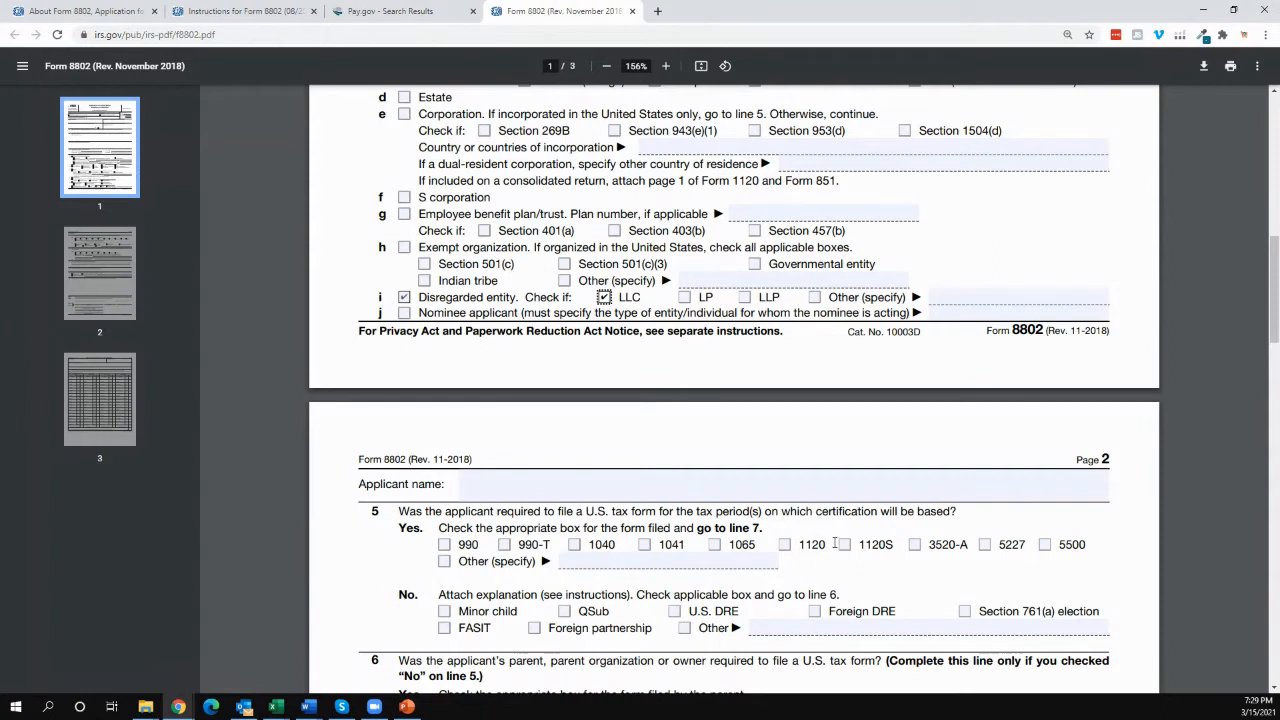
- Enter "Acme Products LLC" as the applicant name at the head of page 2
click(585, 481)
text(Acme O)
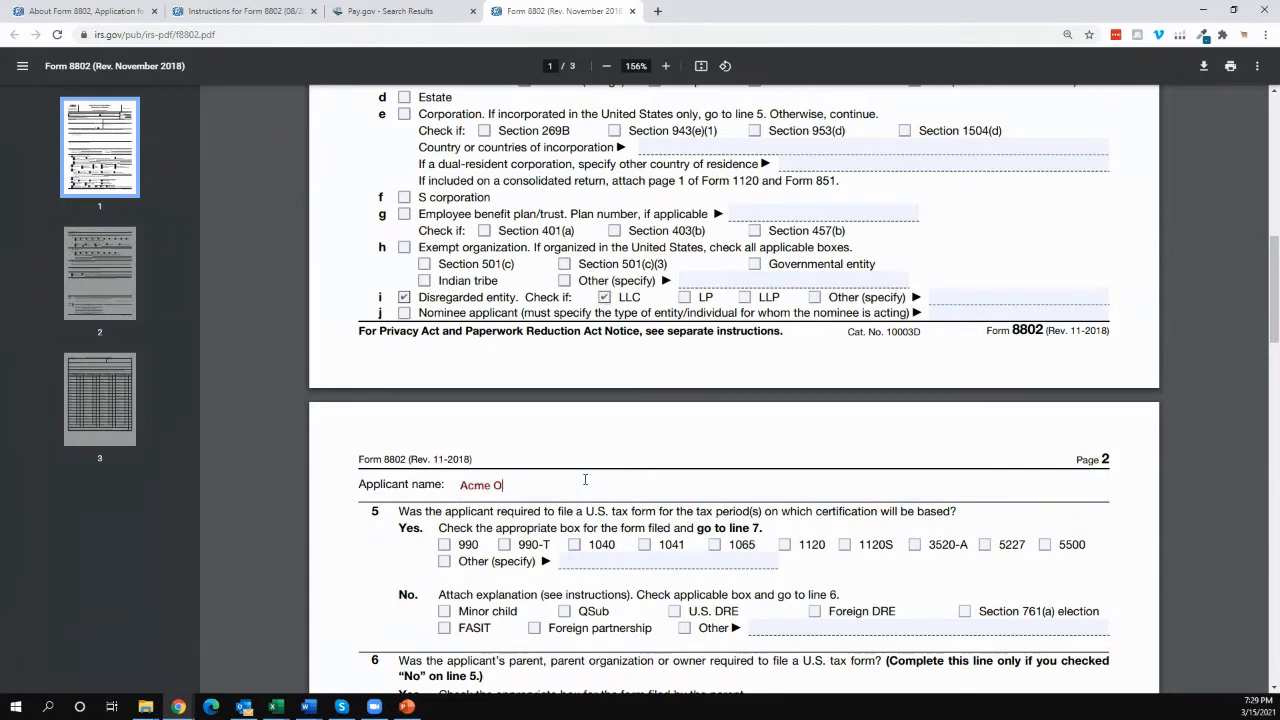
key(BackSpace)
text(Products LLC)
- On line 6, fill in the parent's/owner's name and address and the owner's U.S. taxpayer identification number
scroll(504, 456, down, 1)
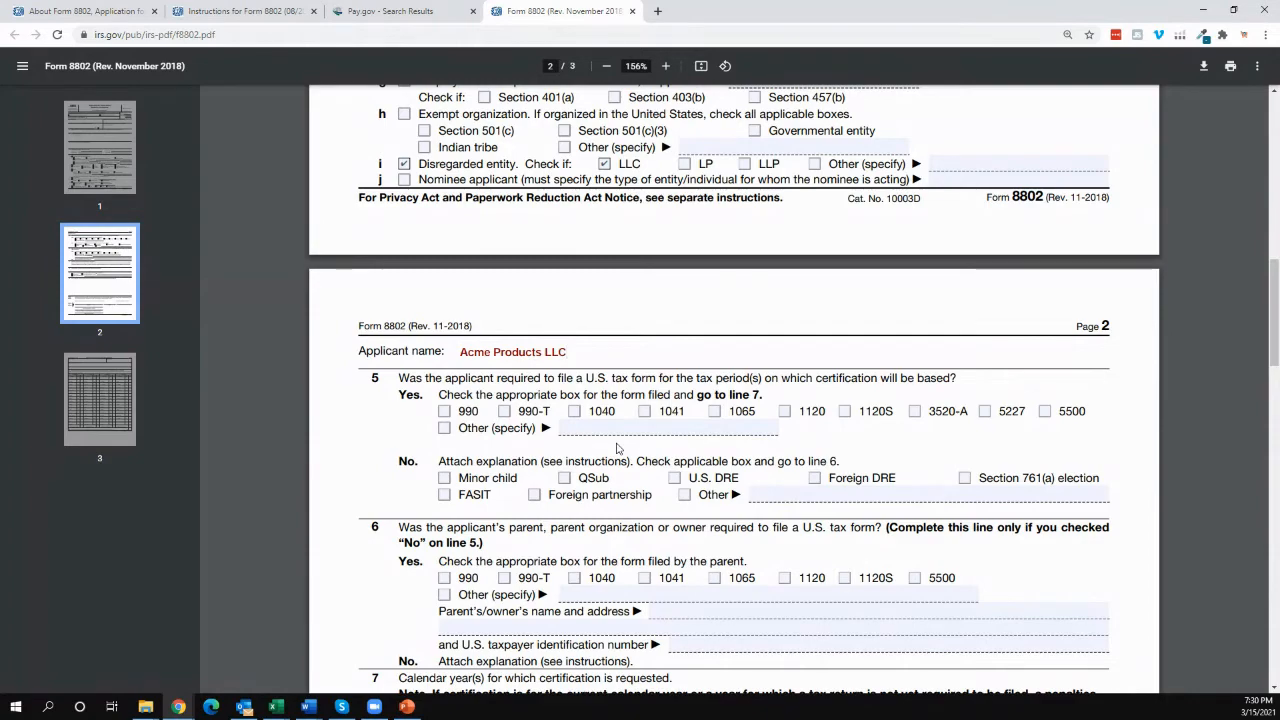
scroll(618, 447, down, 2)
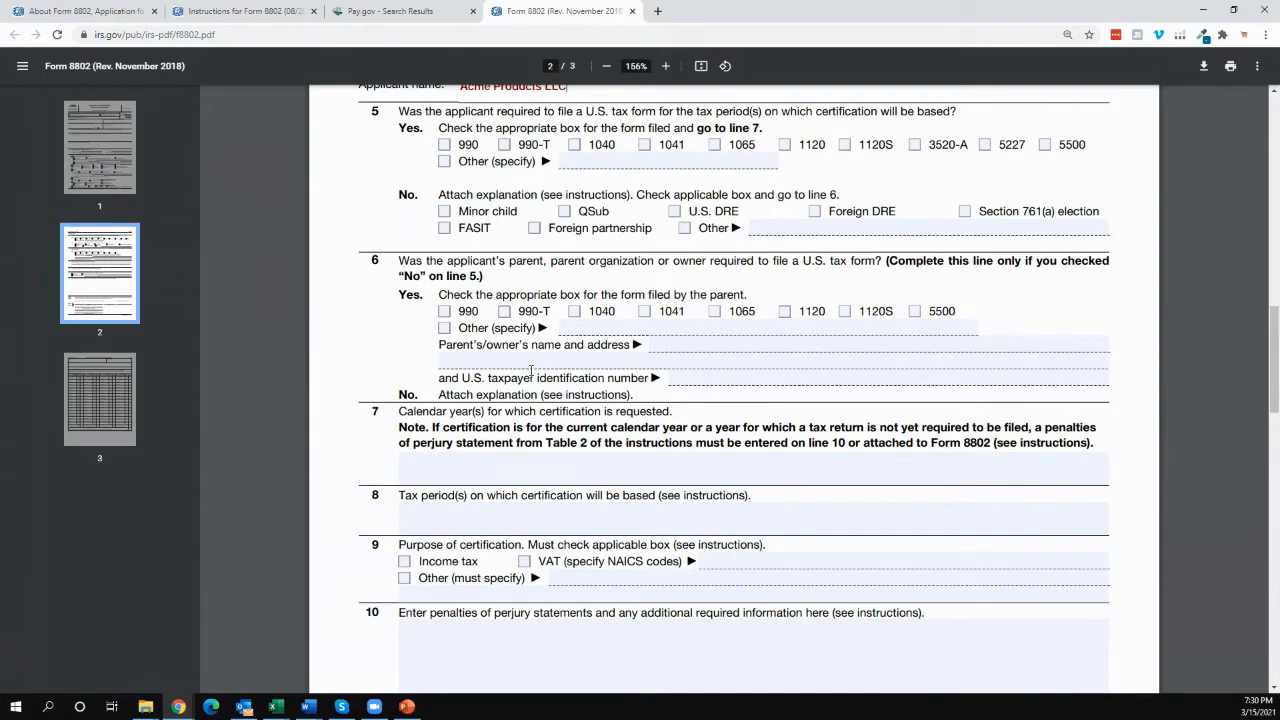
click(660, 346)
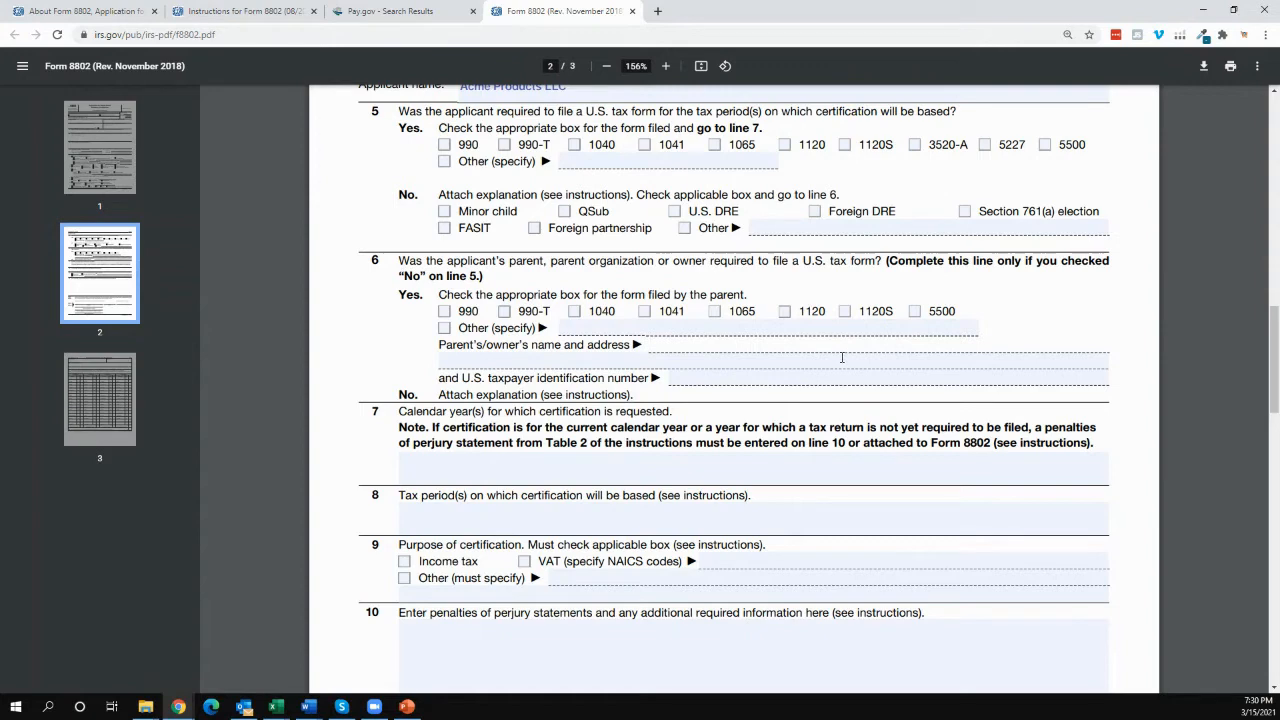
text(Name, Address, Ft Lauderda)
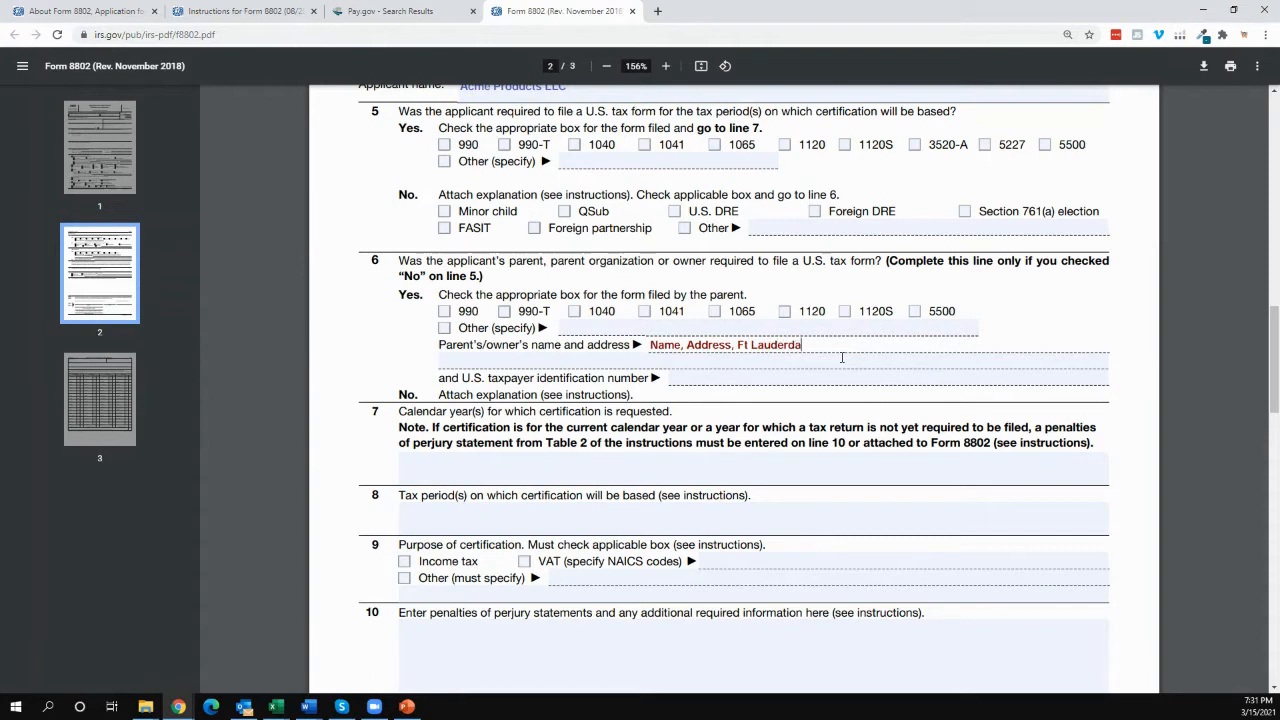
text(le, FL 33303)
click(709, 381)
text(99)
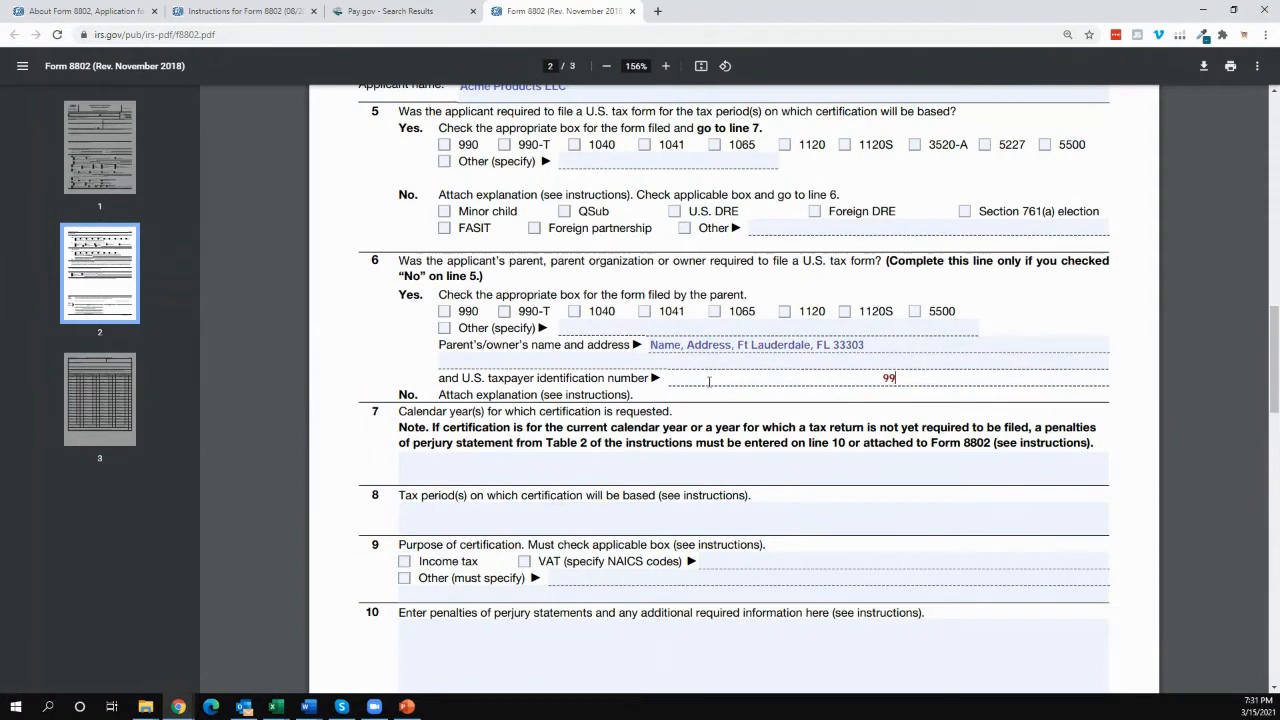
text(9-99-9999)
- Enter 2021 as both the calendar year of certification on line 7 and the tax period on line 8
click(616, 472)
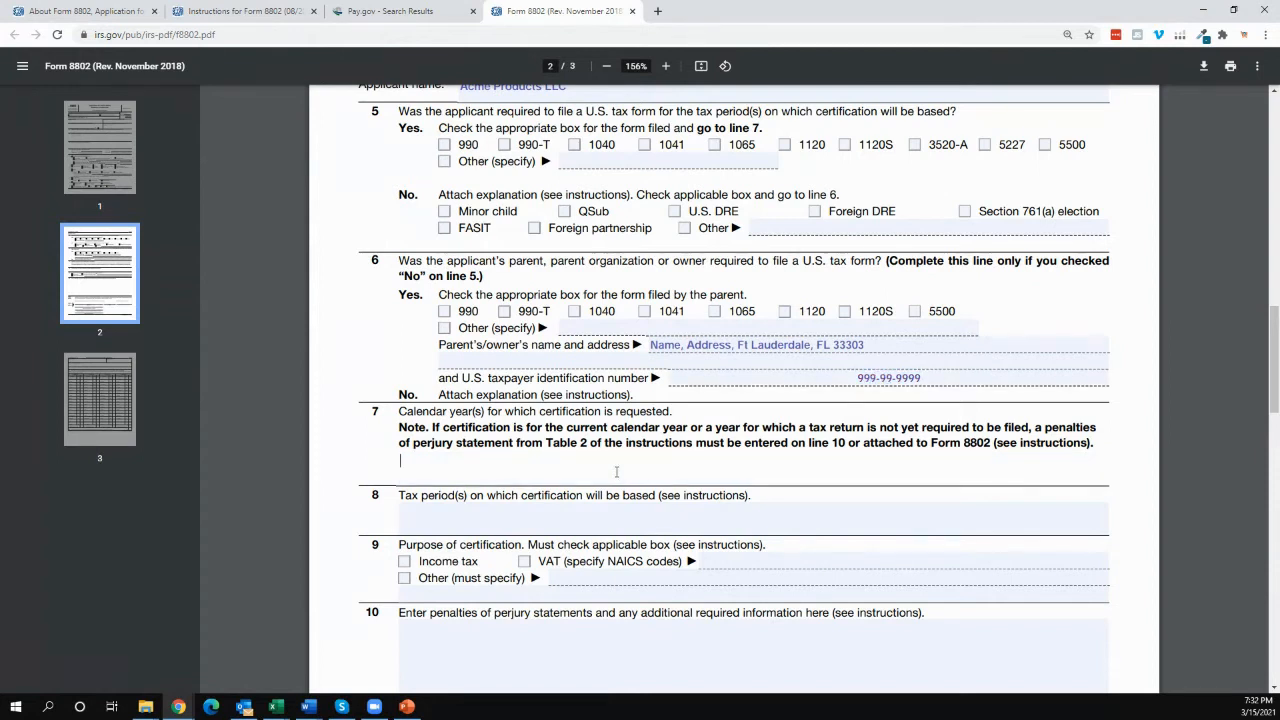
text(2021)
click(439, 520)
text(2021)
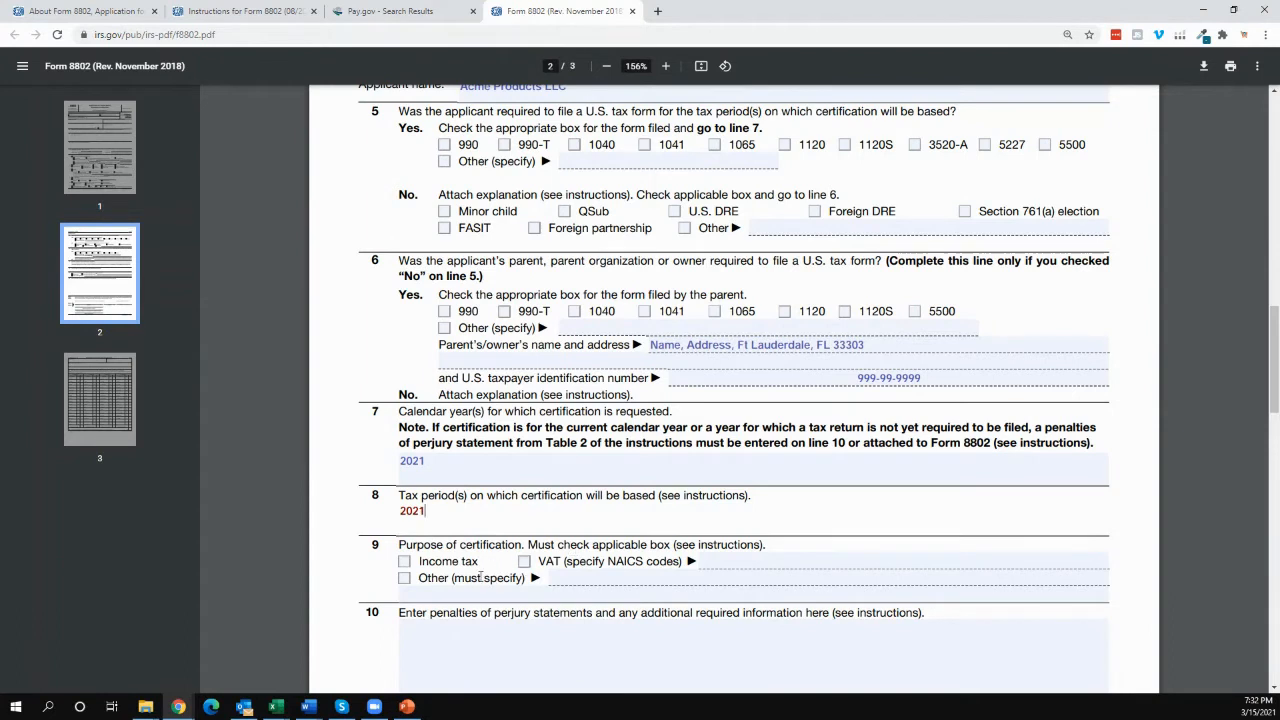
- On line 9, mark VAT as the purpose of certification and enter NAICS code 454111
click(524, 562)
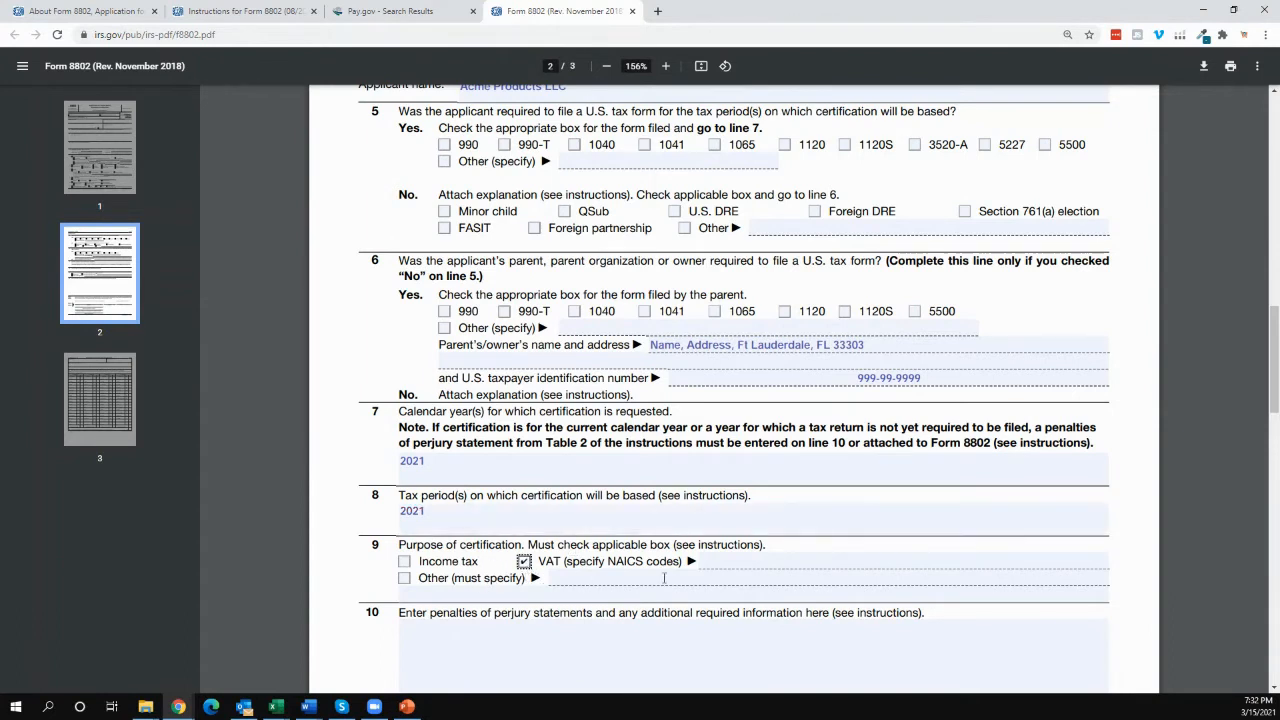
click(726, 563)
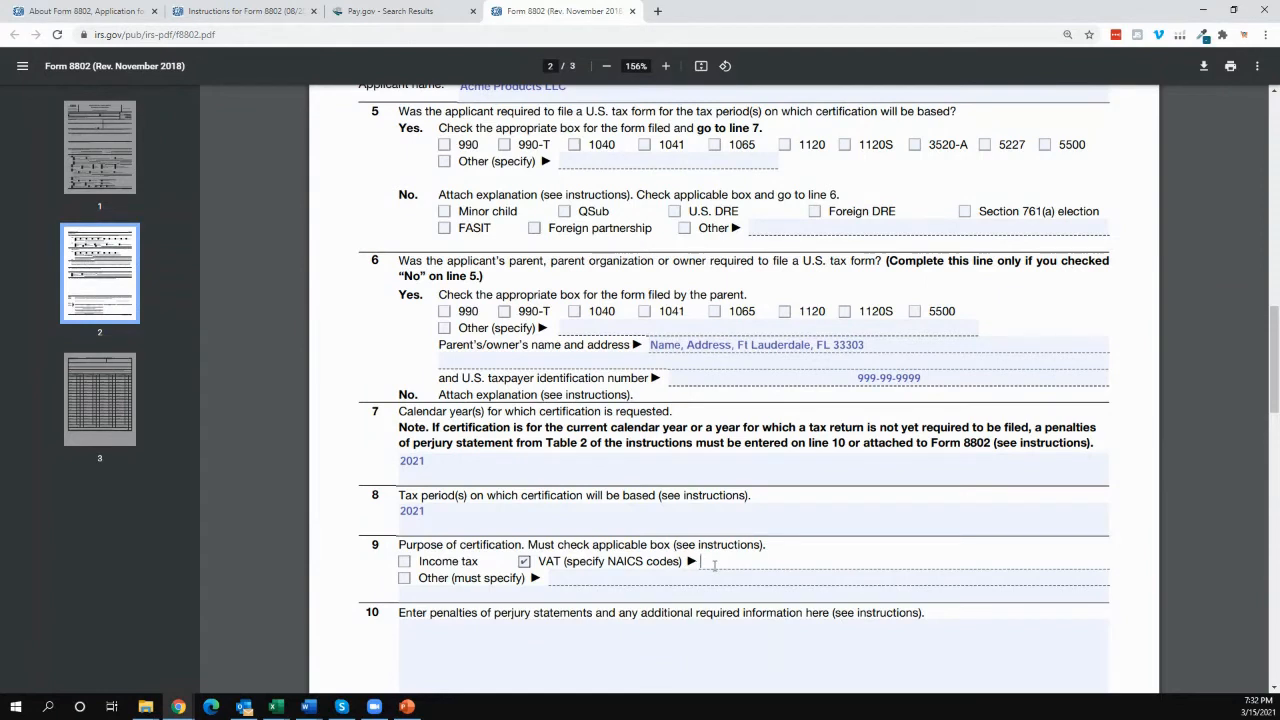
text(454111)
- Look up the NAICS 45411 Electronic Shopping and Mail-Order Houses page in a separate browser tab, and return to Form 8802
click(657, 11)
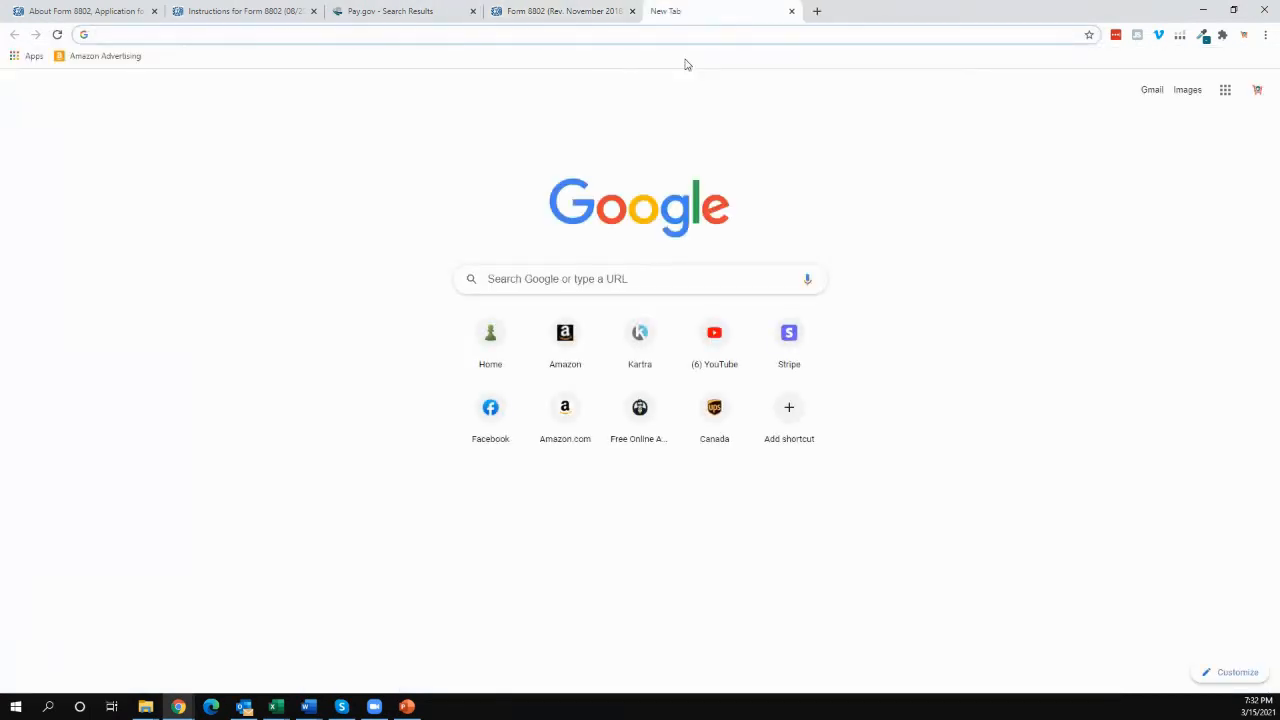
text(naics)
key(BackSpace)
key(BackSpace)
key(BackSpace)
key(BackSpace)
key(BackSpace)
text(naics)
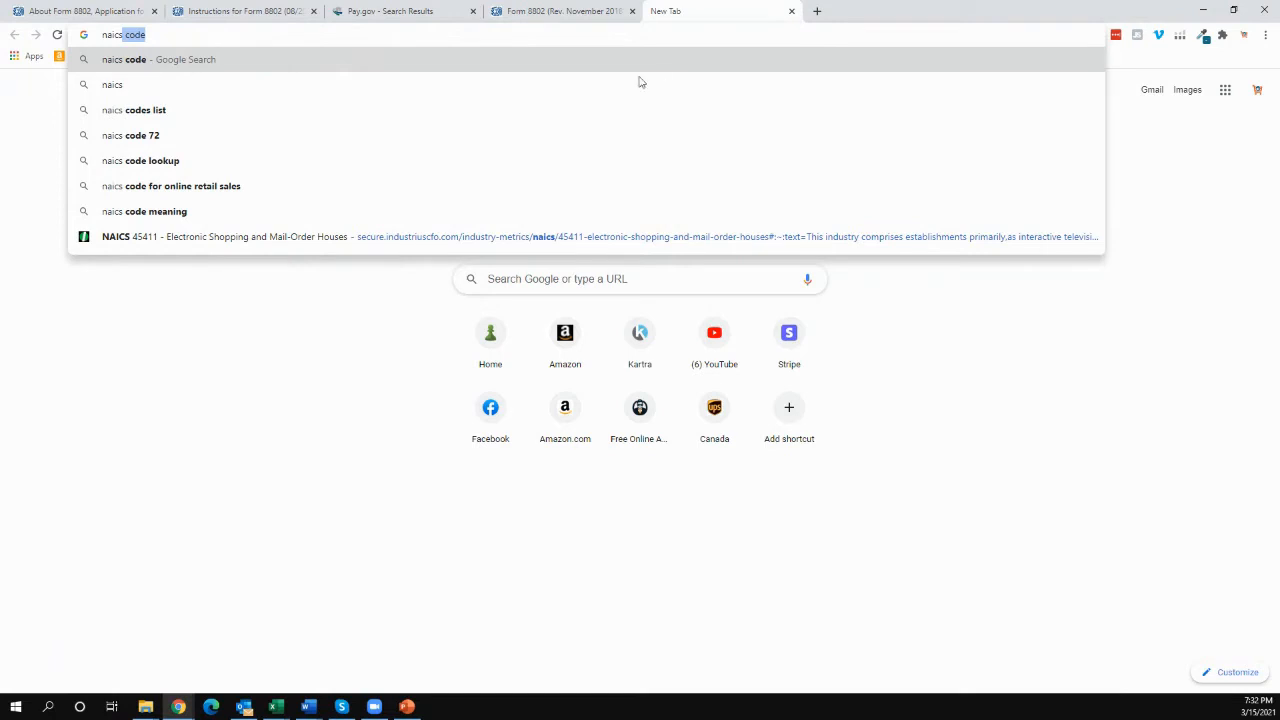
click(590, 238)
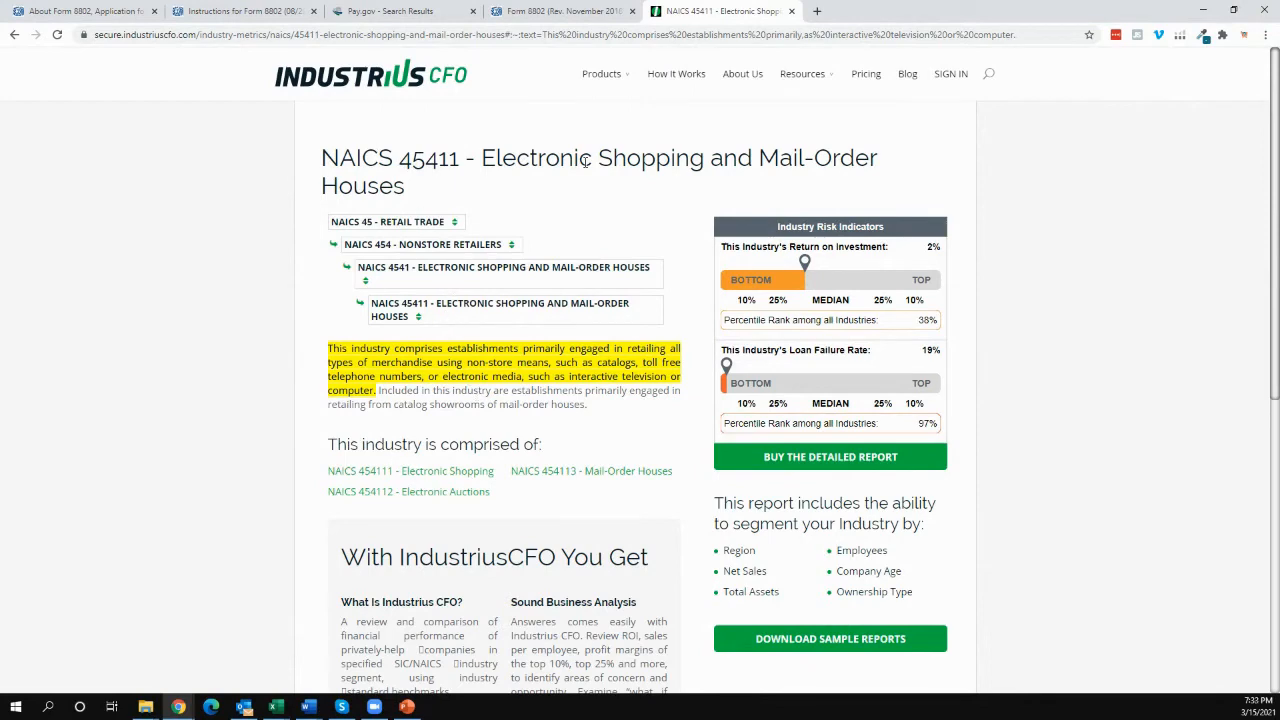
click(559, 16)
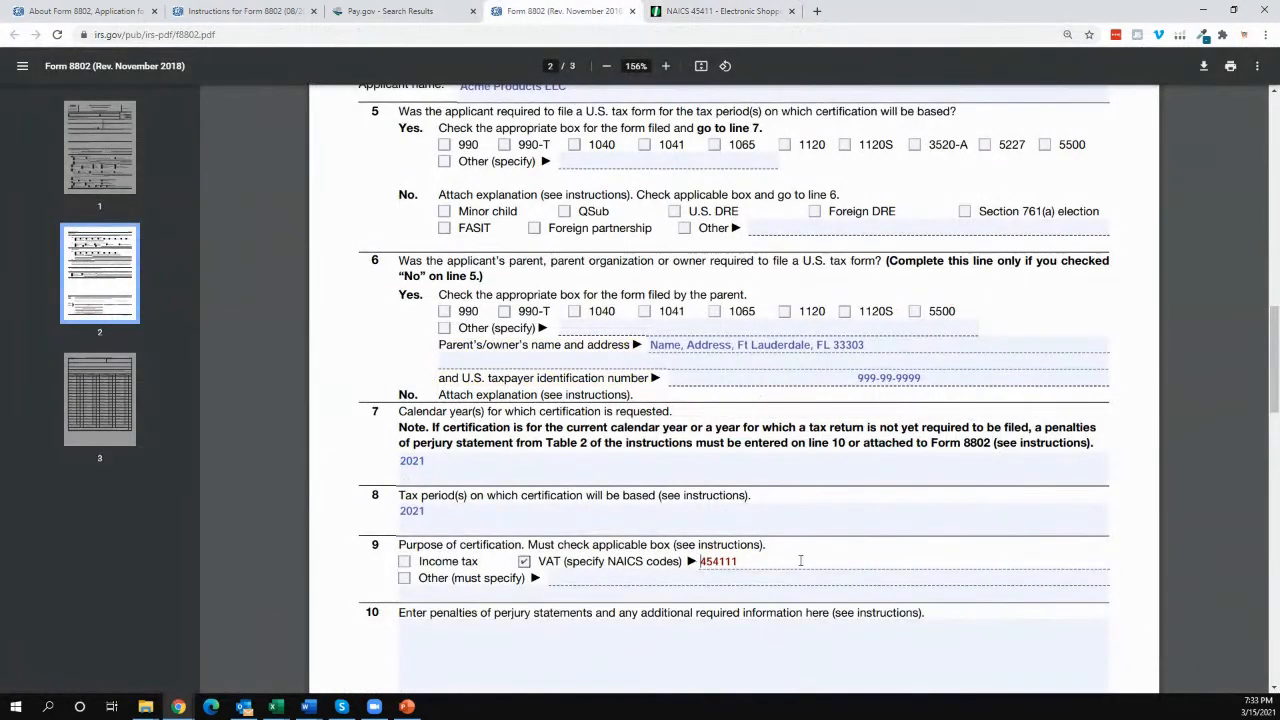
- For line 10, search the Form 8802 instructions for "perjury" and open the Line 10 Penalties of Perjury Statements and Attachments section
scroll(767, 552, down, 2)
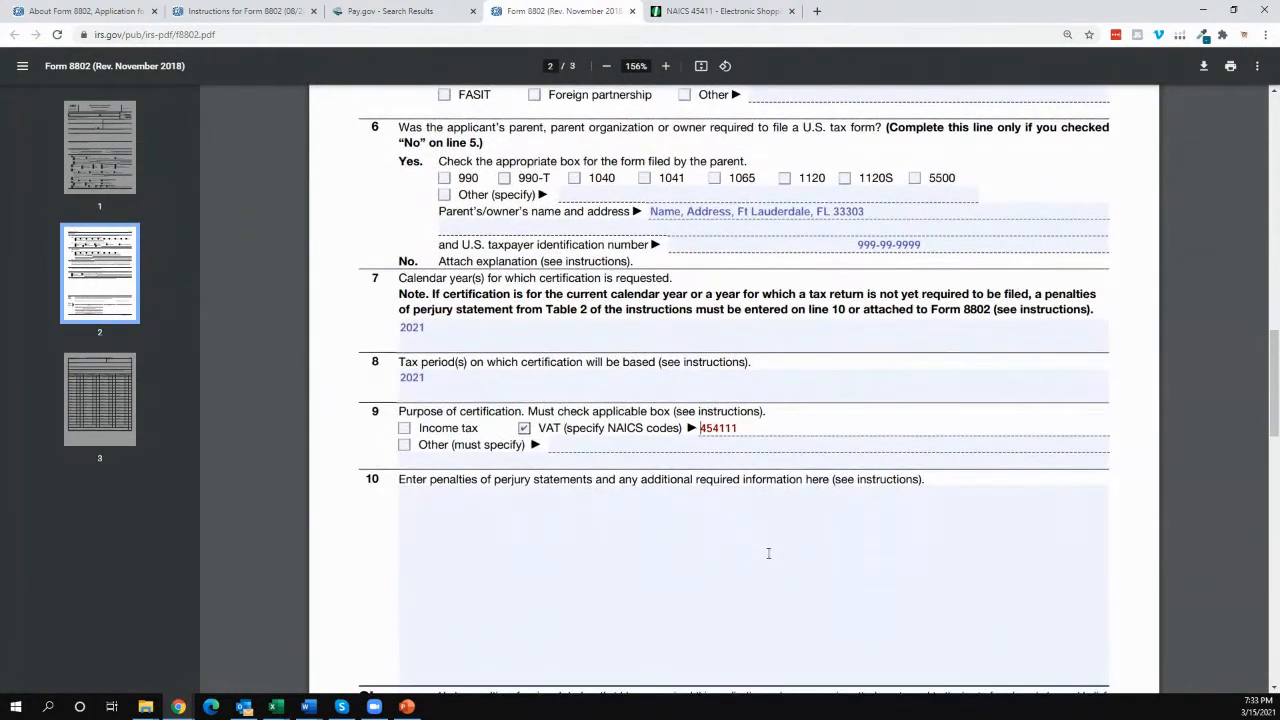
click(454, 531)
scroll(454, 531, down, 3)
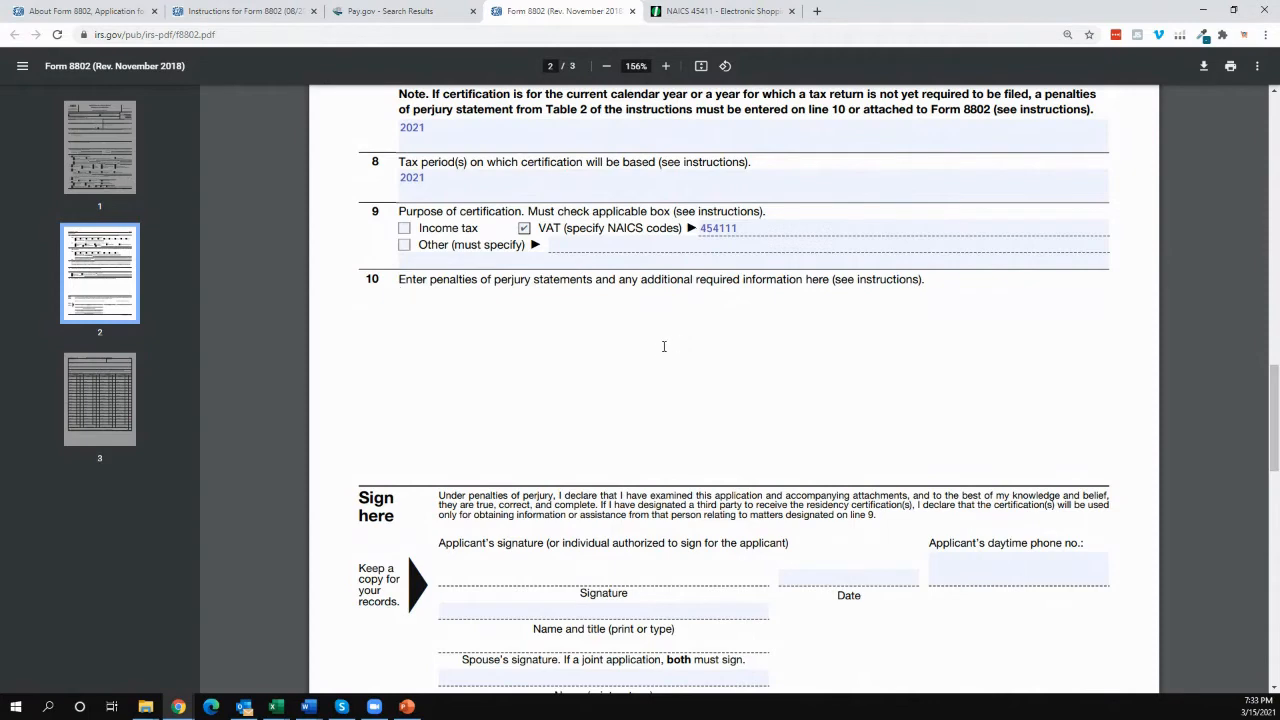
click(255, 20)
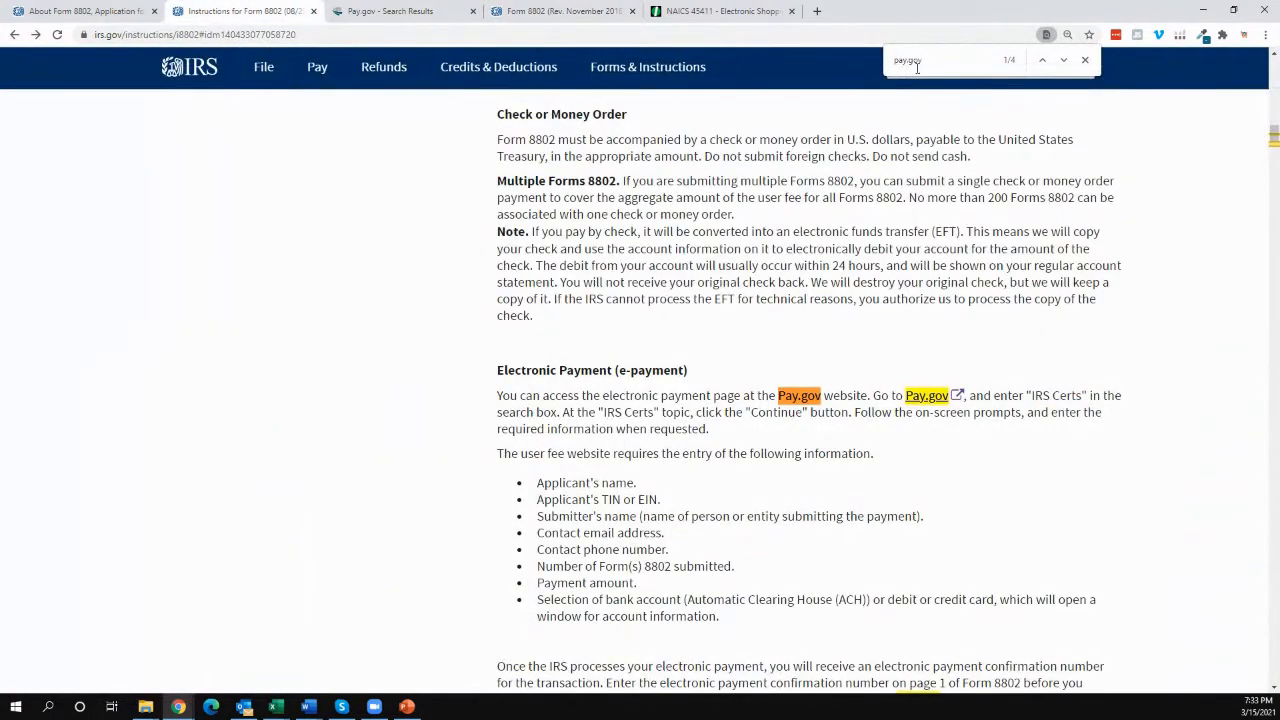
double_click(920, 61)
triple_click(926, 61)
text(perju)
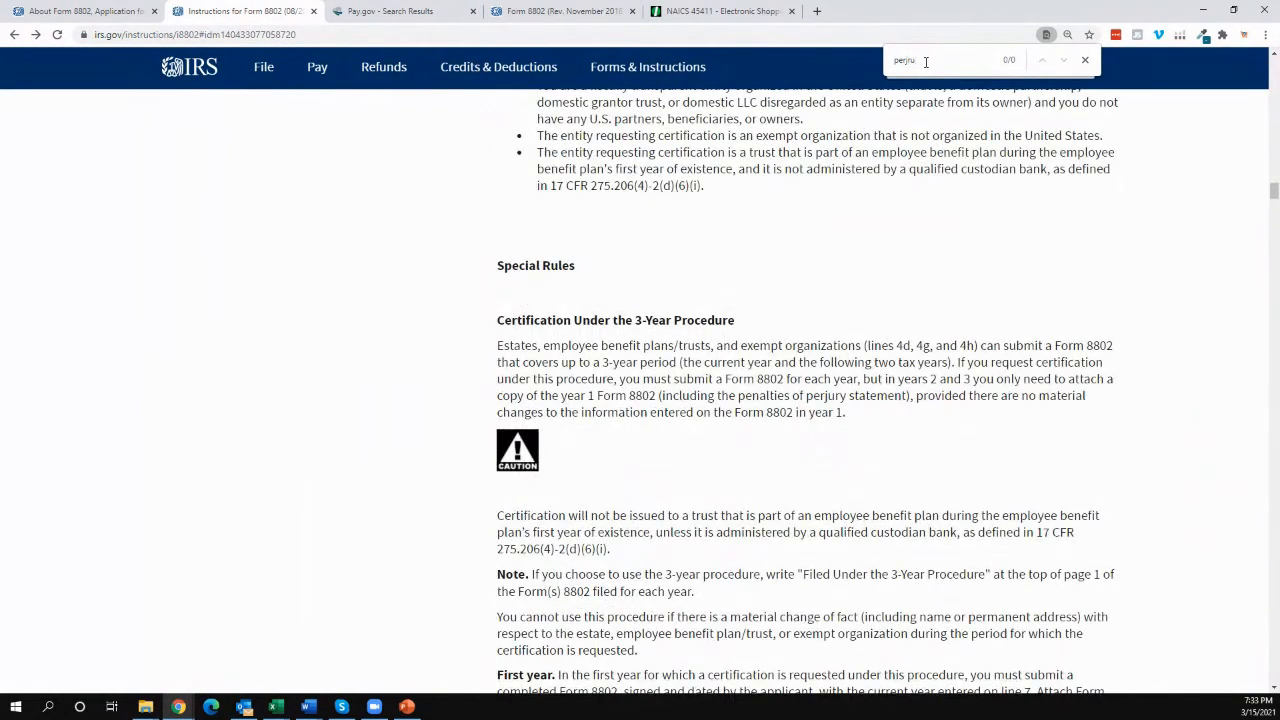
key(BackSpace)
text(ury)
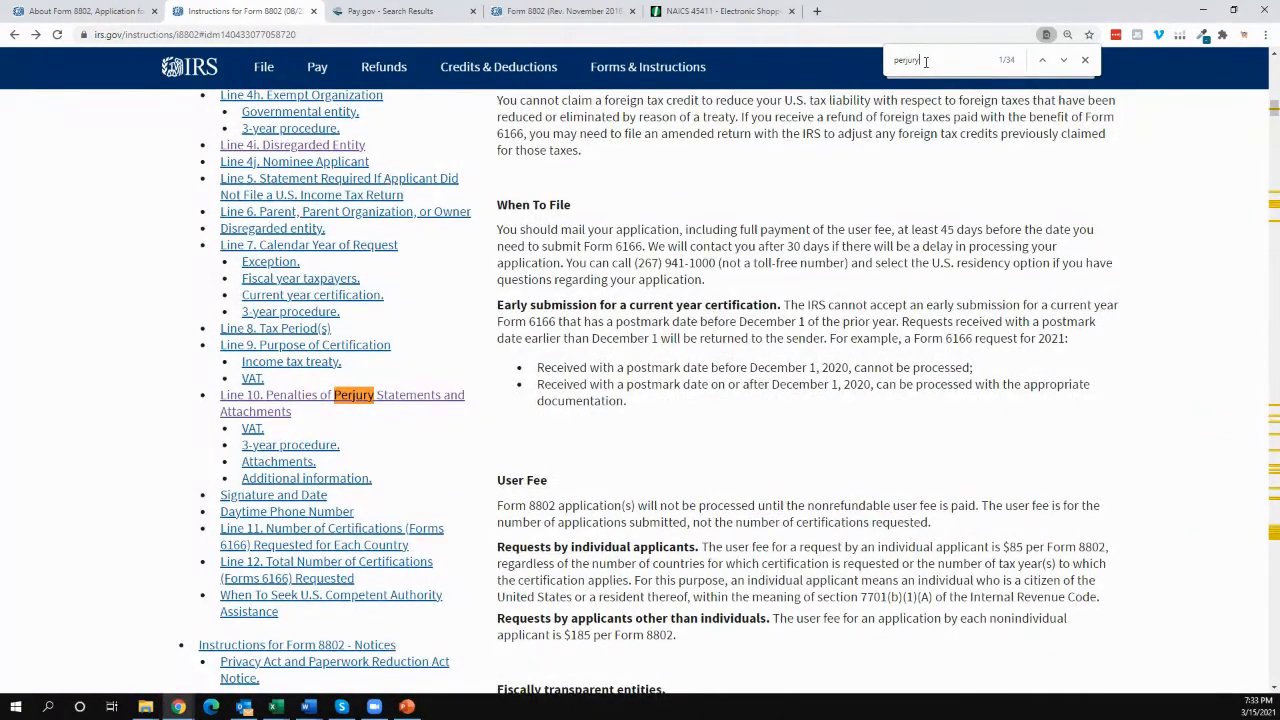
click(342, 402)
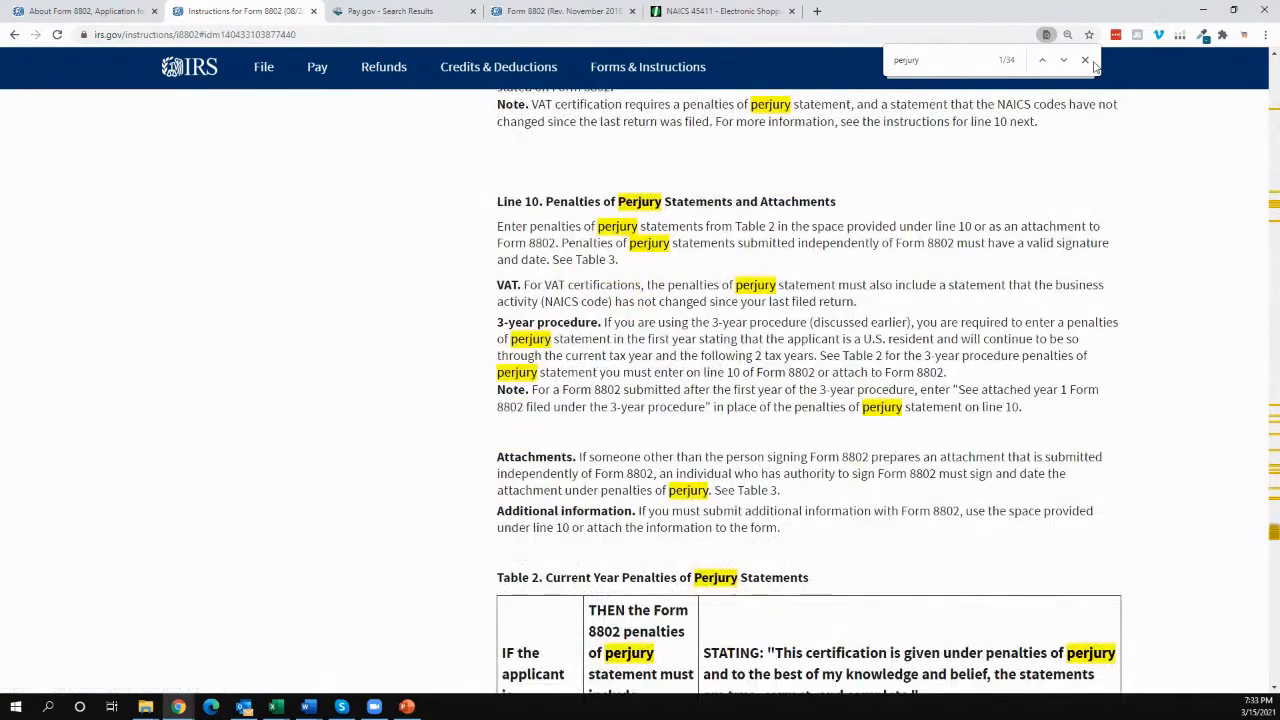
click(1085, 61)
- Examine the first rows of Table 2 and check them against the applicant type marked on line 4 of Form 8802
scroll(557, 449, down, 2)
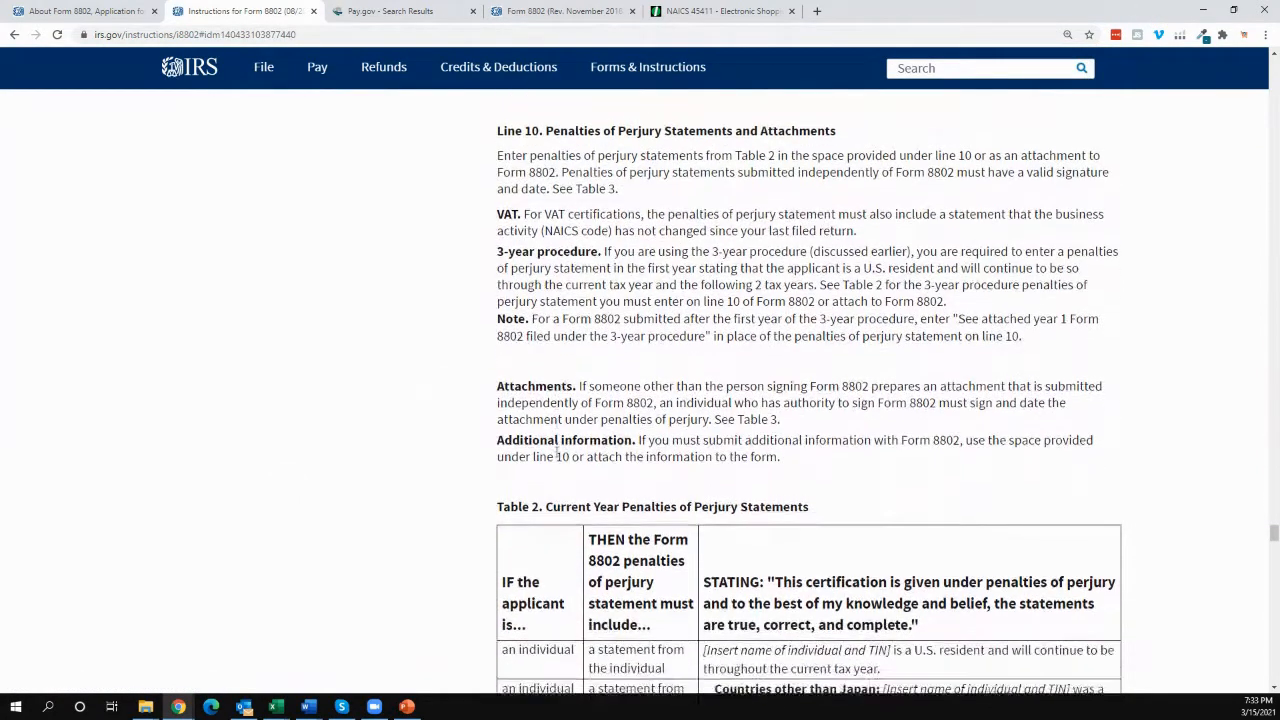
scroll(557, 449, down, 3)
scroll(557, 449, down, 1)
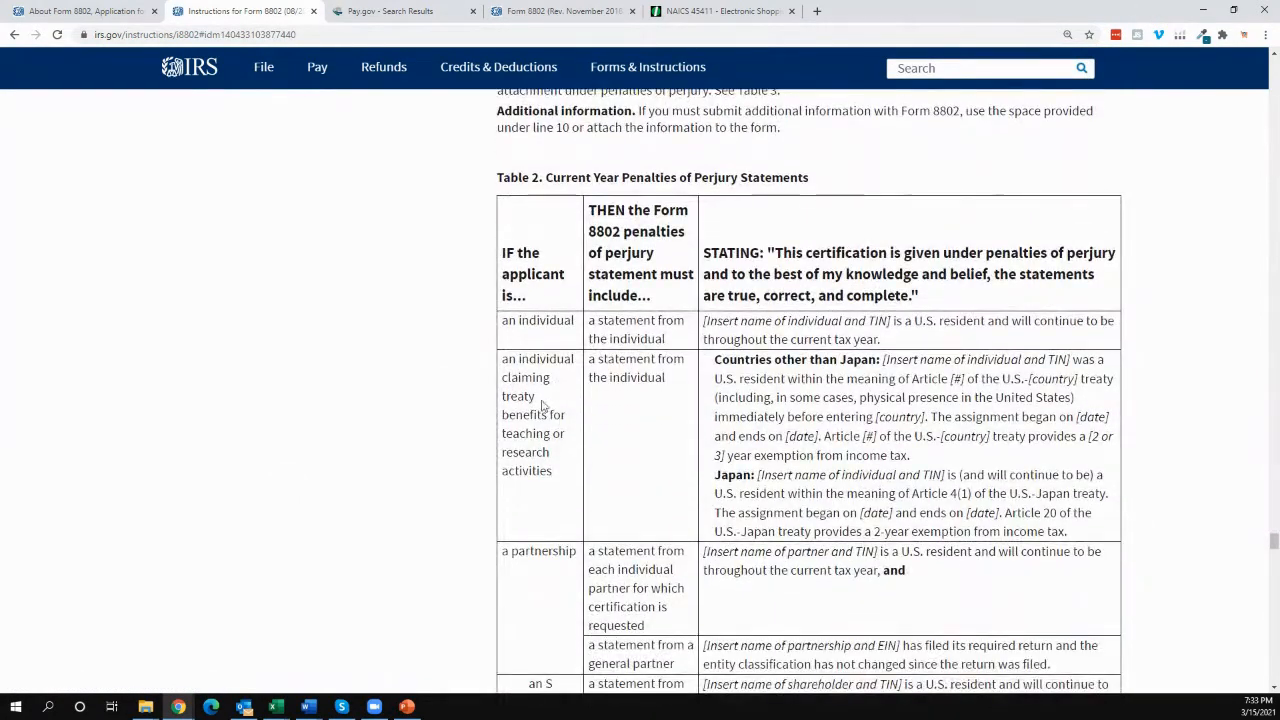
click(505, 20)
scroll(475, 402, up, 15)
scroll(475, 402, down, 1)
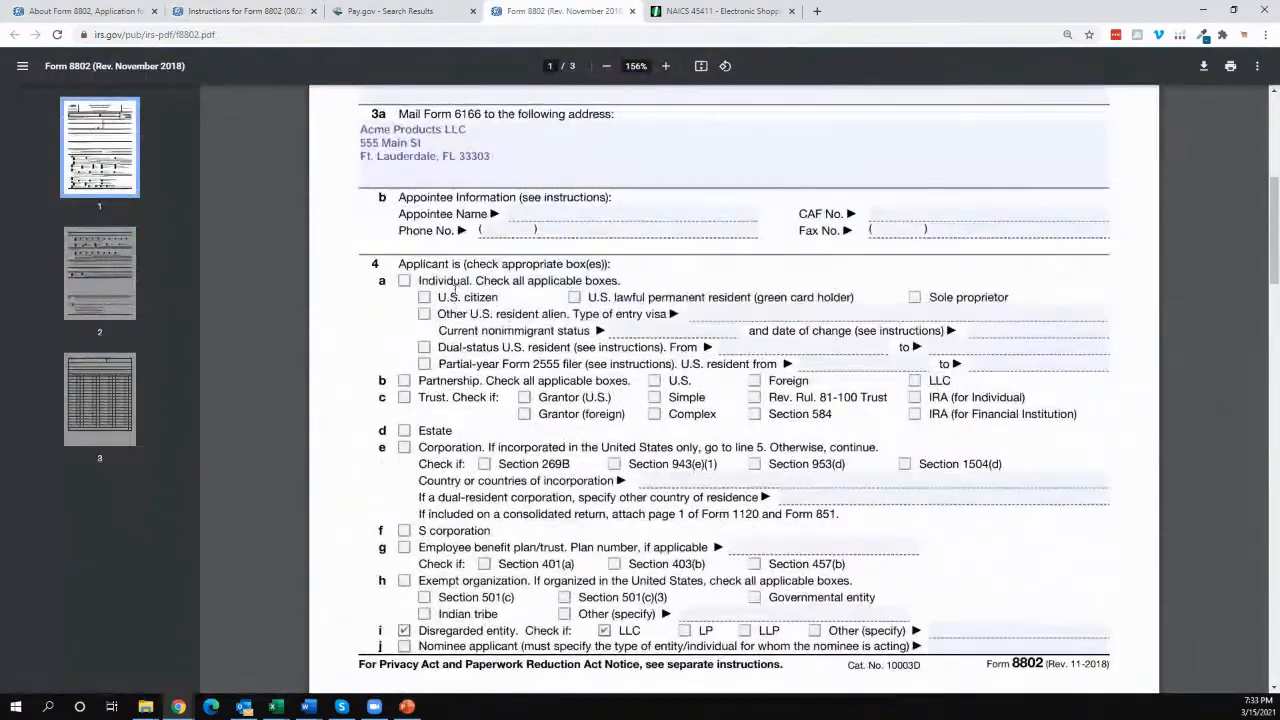
- In Table 2 of the Form 8802 instructions, copy the full penalties of perjury statement for a disregarded entity (DRE)
click(239, 13)
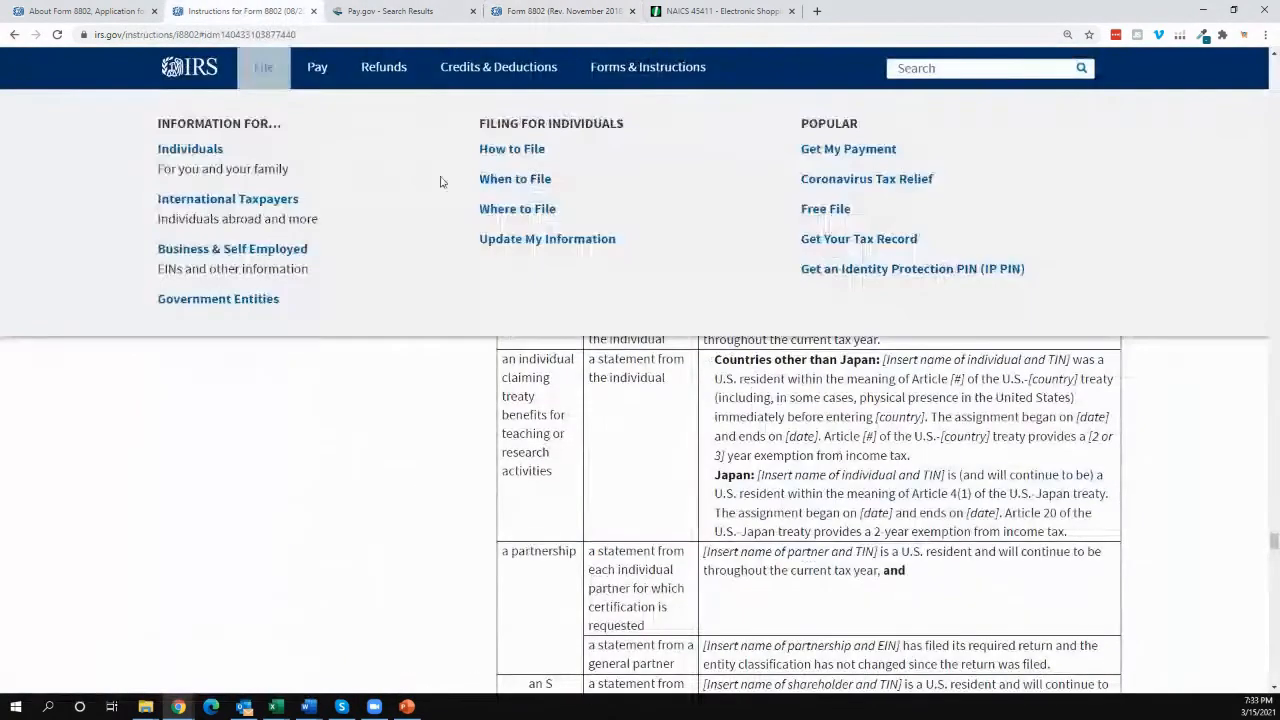
scroll(565, 416, down, 3)
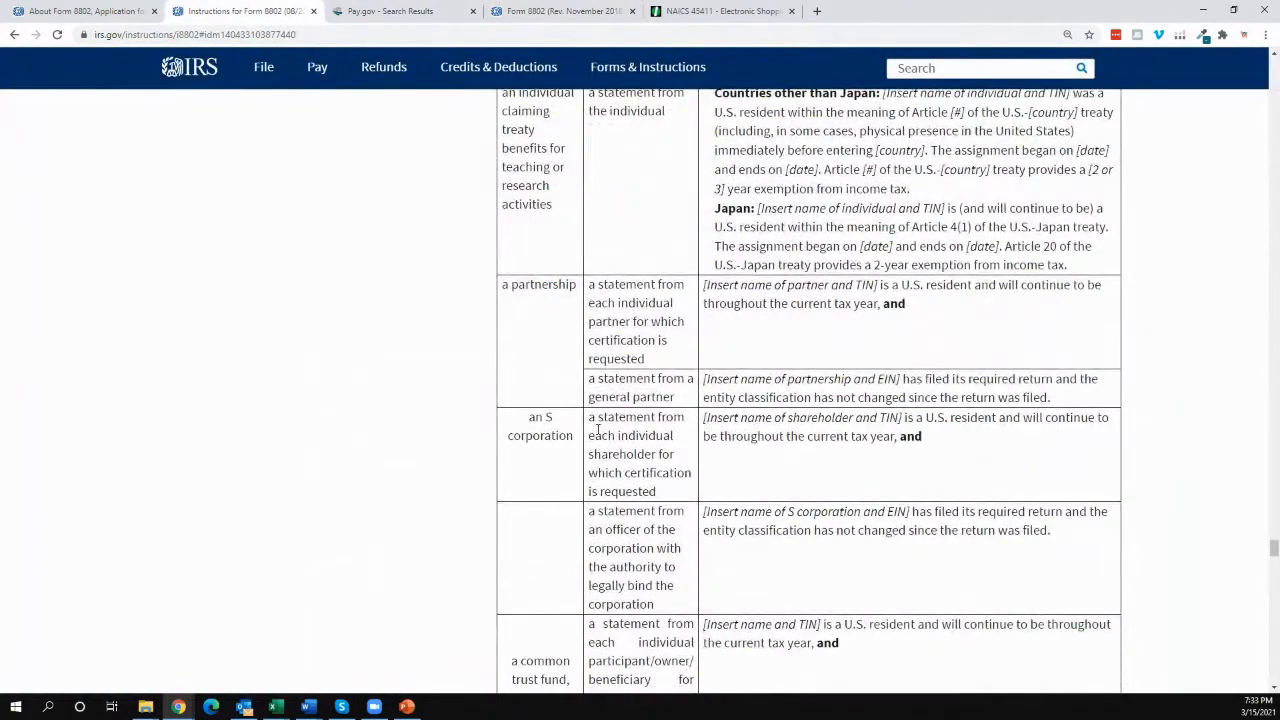
scroll(600, 431, up, 1)
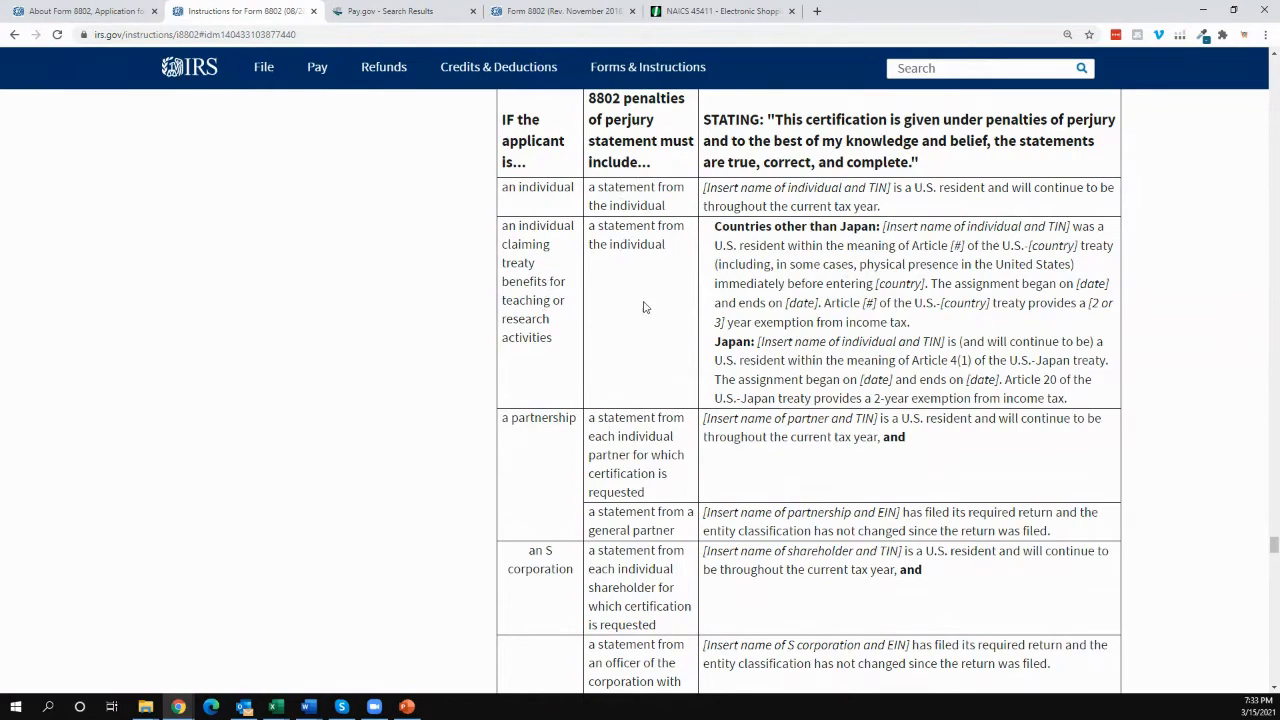
scroll(641, 387, down, 4)
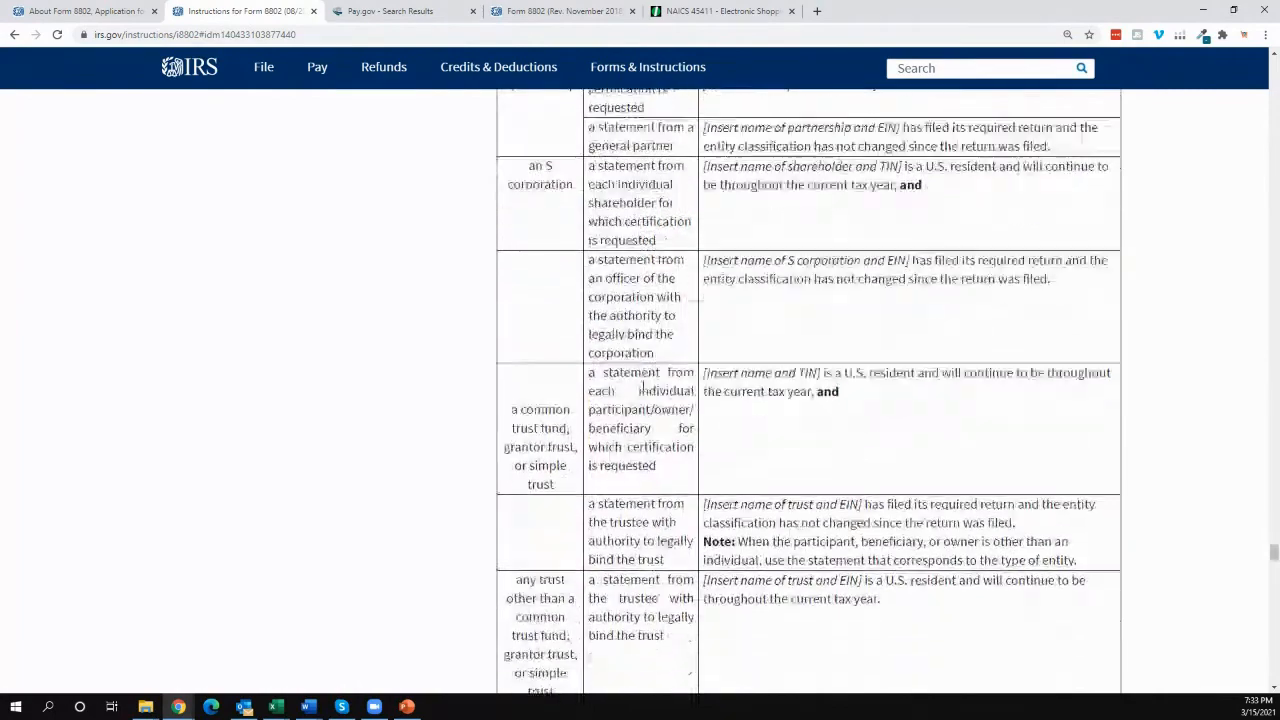
scroll(643, 390, down, 6)
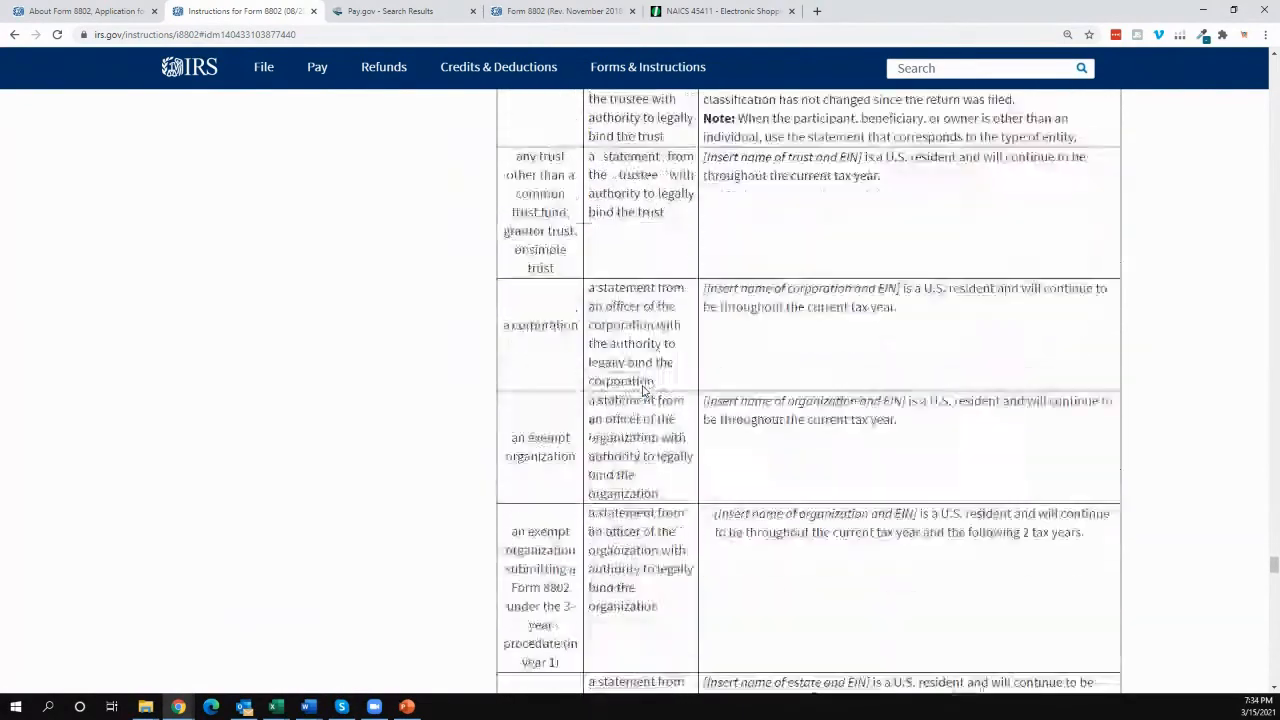
scroll(643, 388, down, 4)
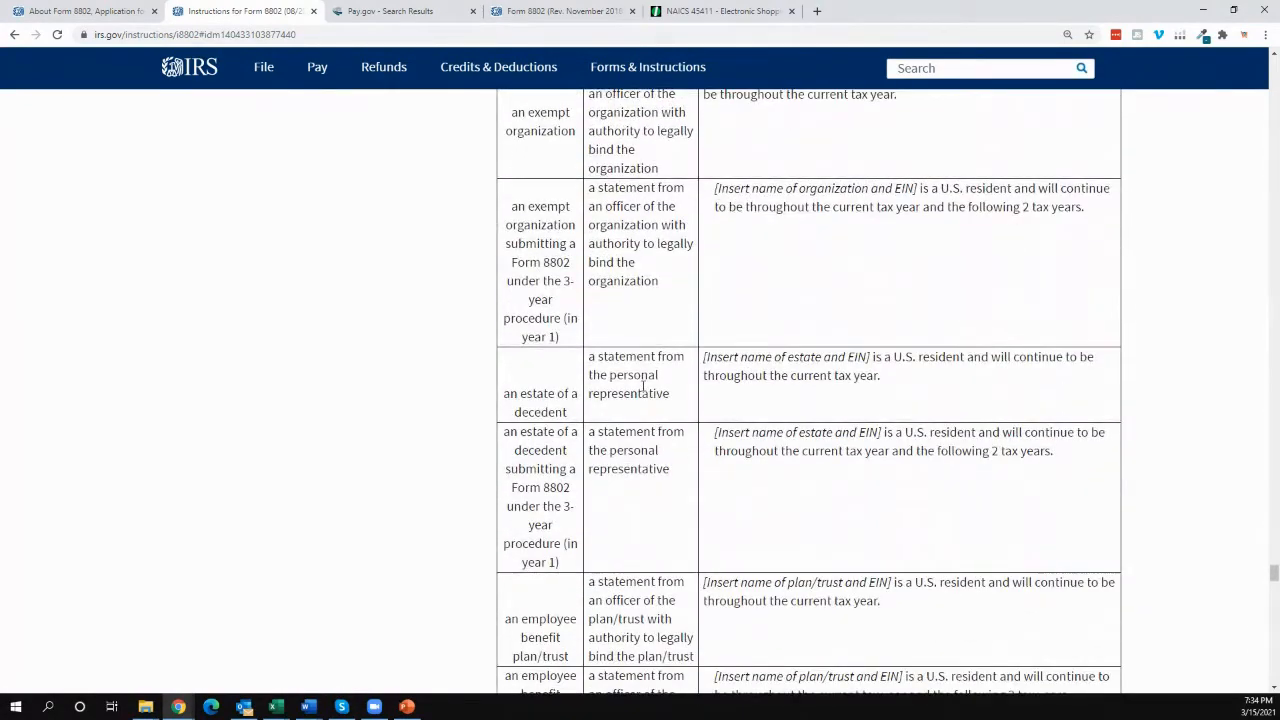
scroll(643, 388, down, 5)
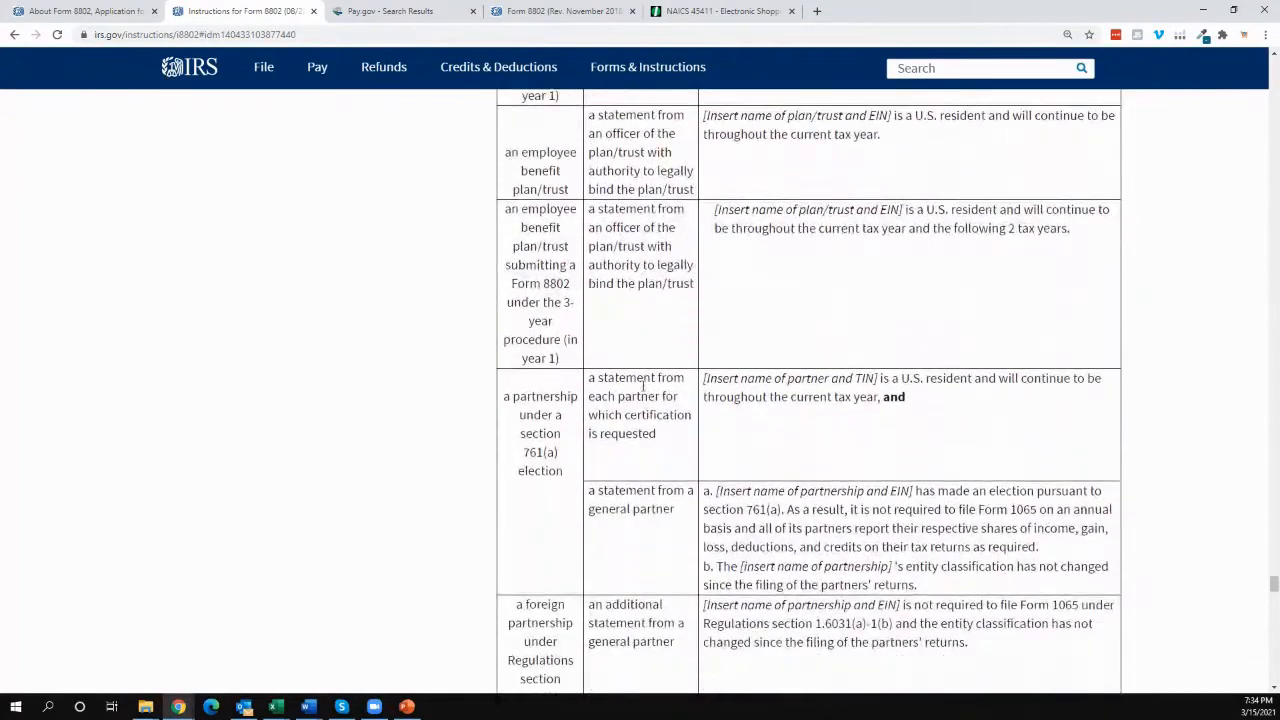
scroll(643, 391, down, 1)
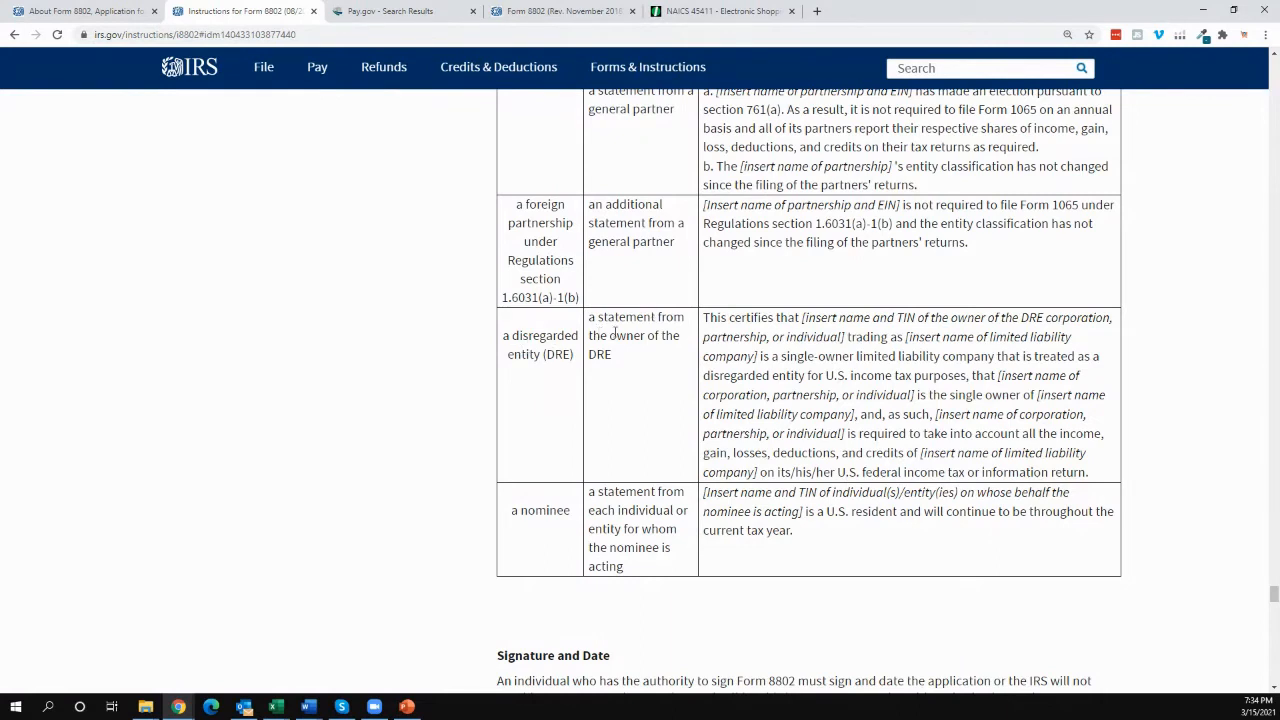
drag(703, 318, 1092, 472)
right_click(950, 446)
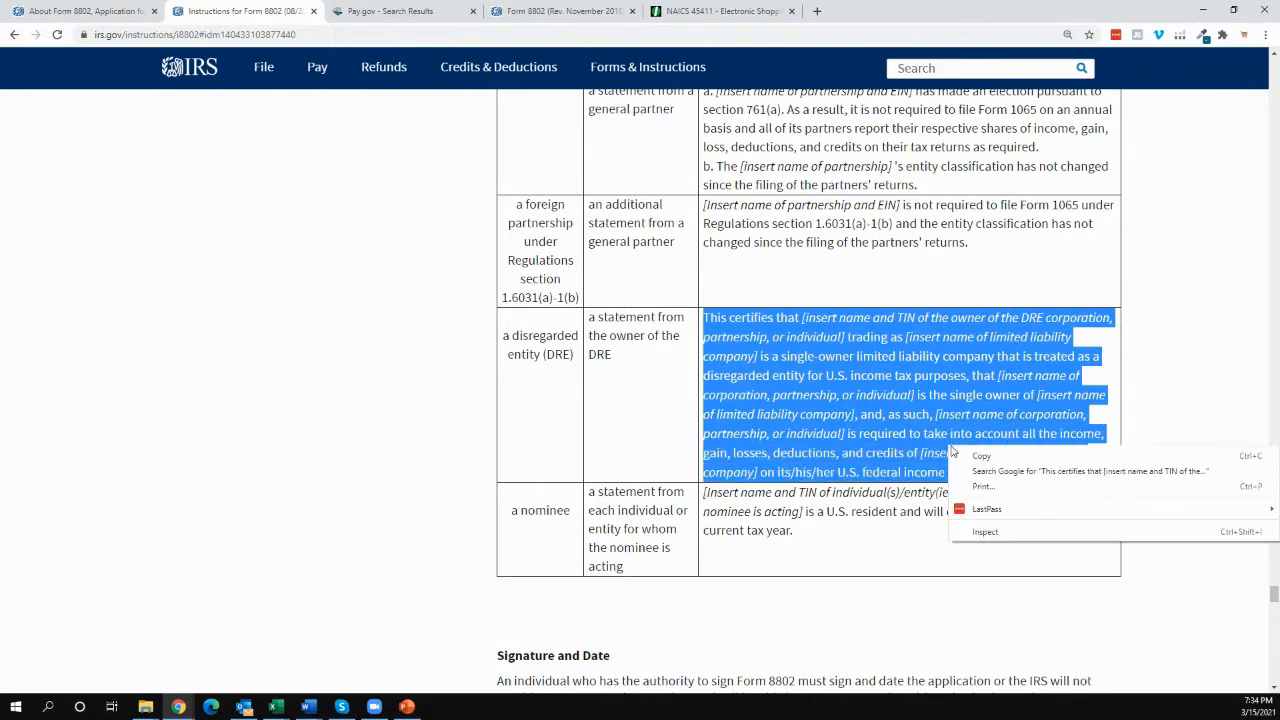
click(1018, 458)
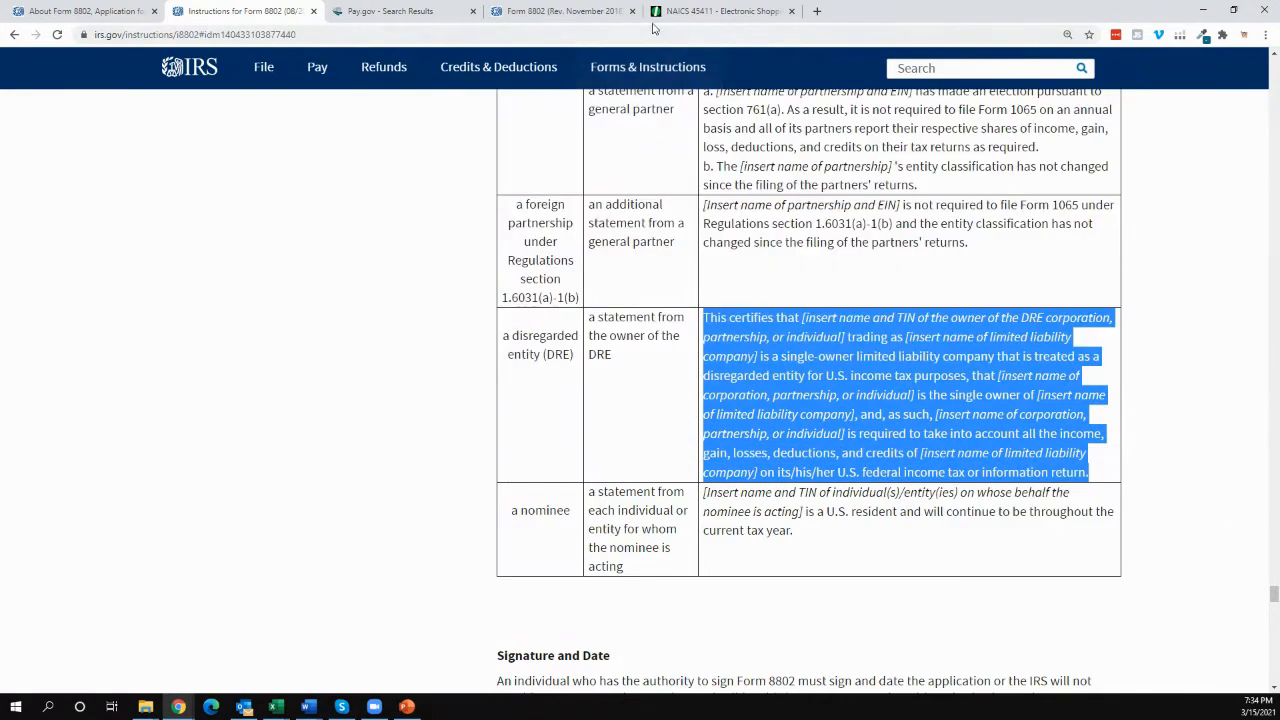
- Return to Form 8802 and paste the copied disregarded-entity penalties of perjury statement into line 10
click(560, 11)
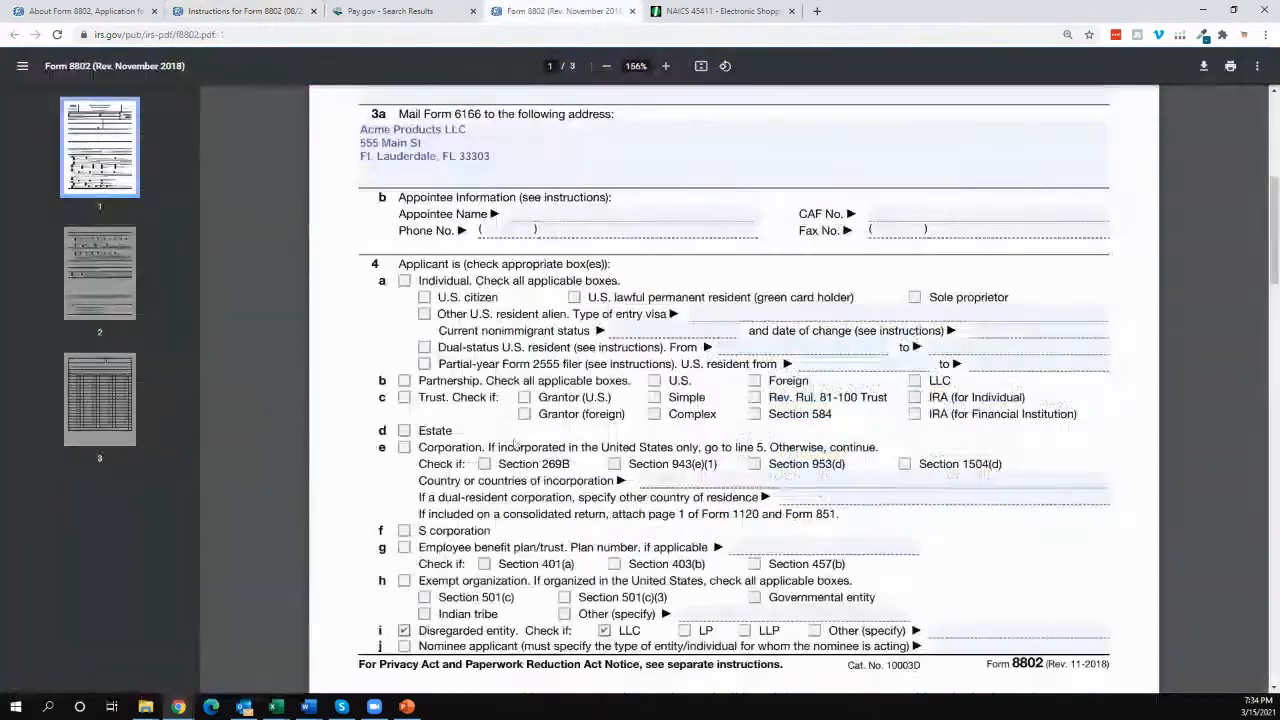
scroll(540, 458, down, 5)
scroll(540, 460, down, 5)
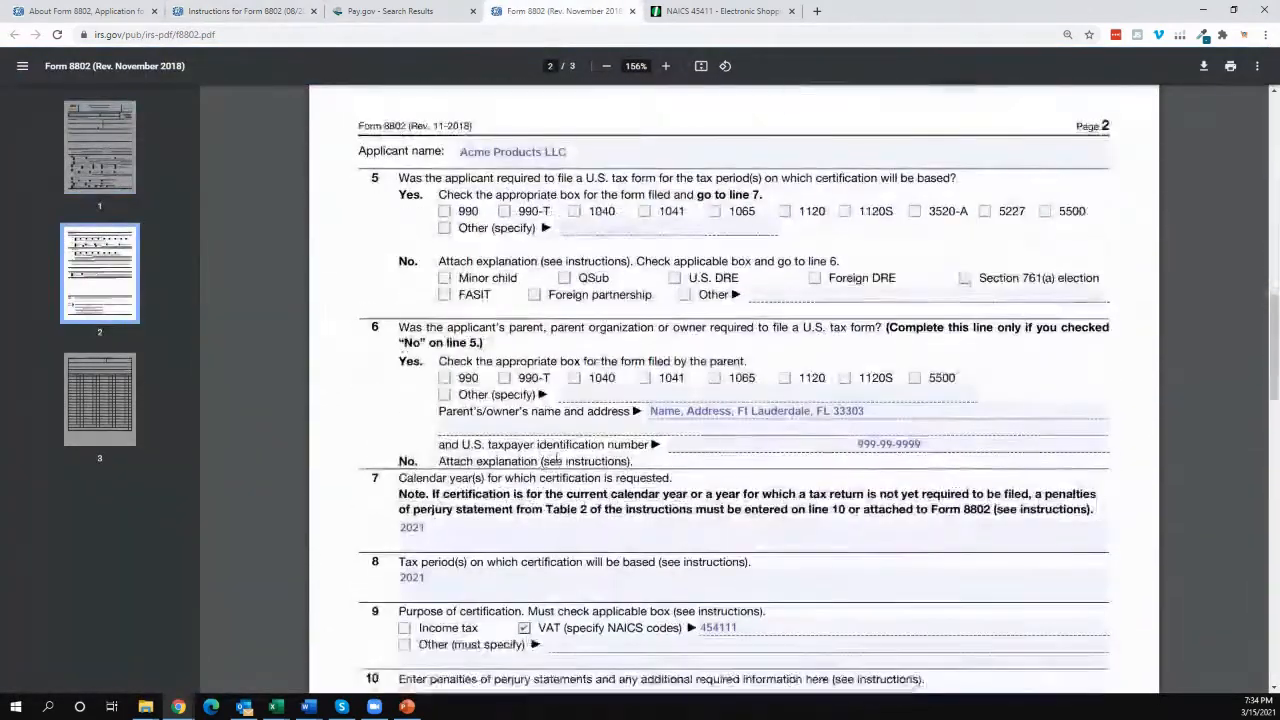
scroll(592, 465, down, 2)
click(544, 487)
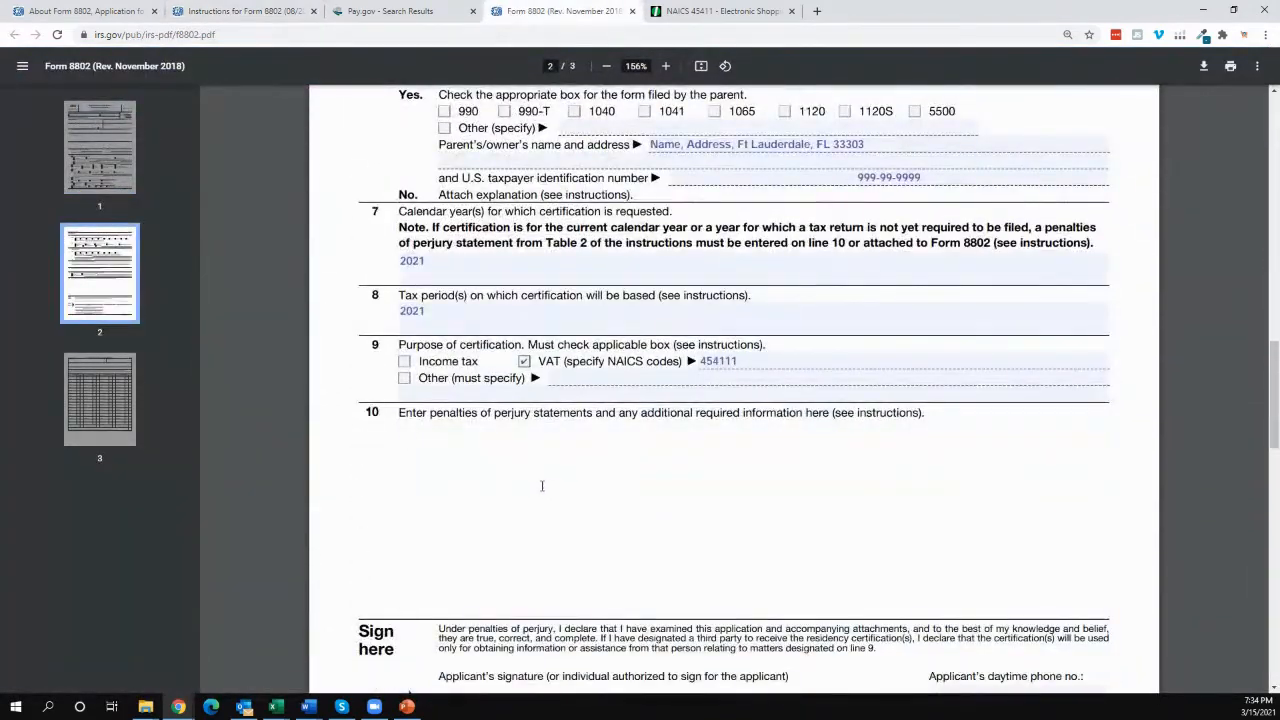
key(ctrl+v)
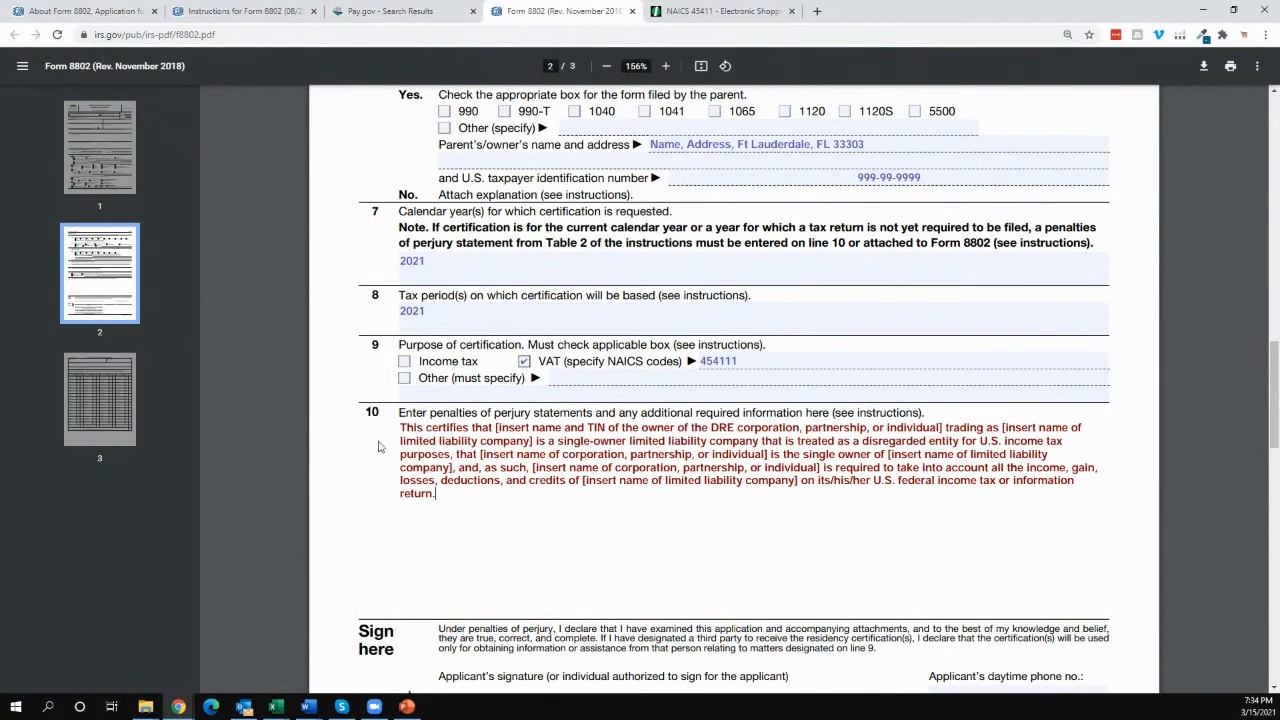
drag(497, 427, 944, 430)
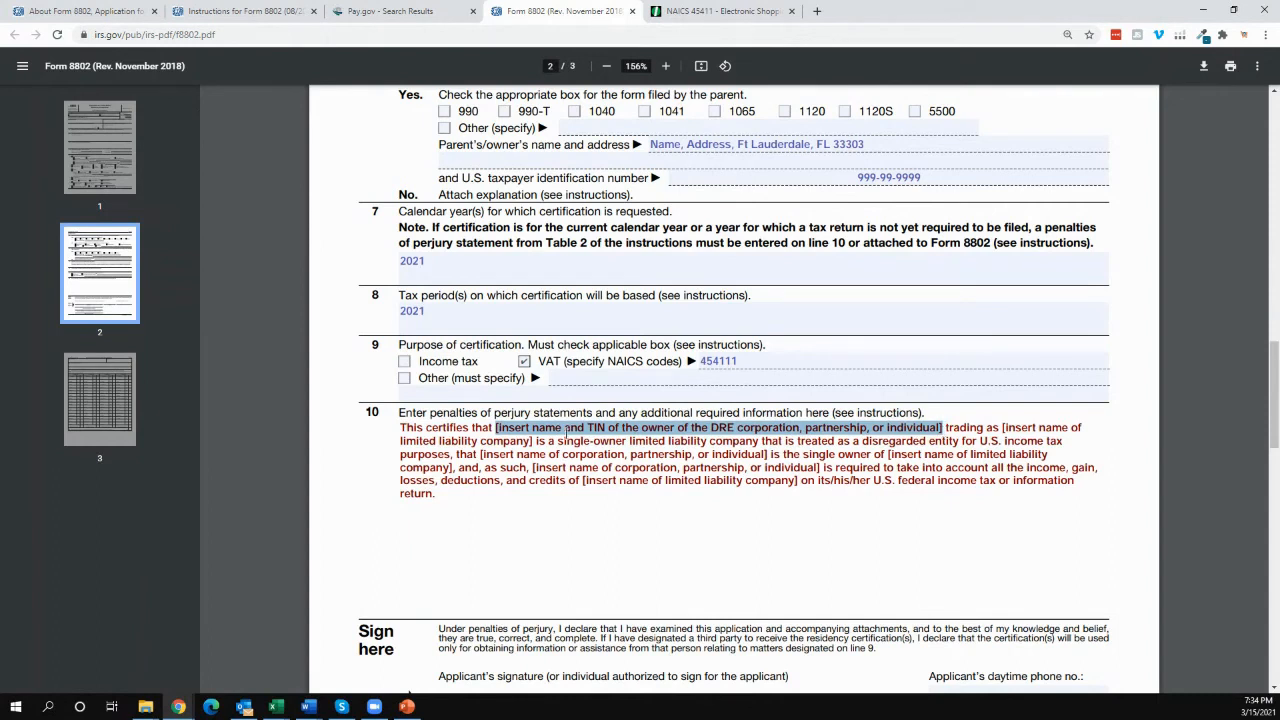
text(Acme)
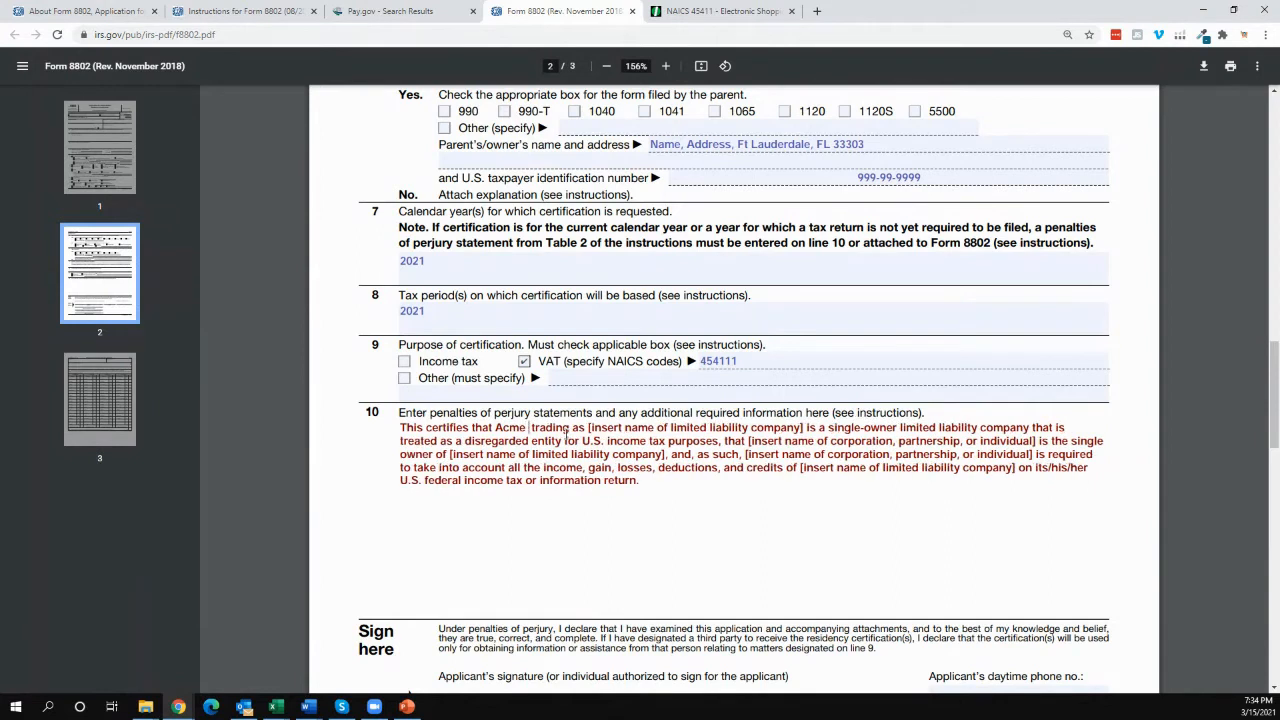
text( Trading)
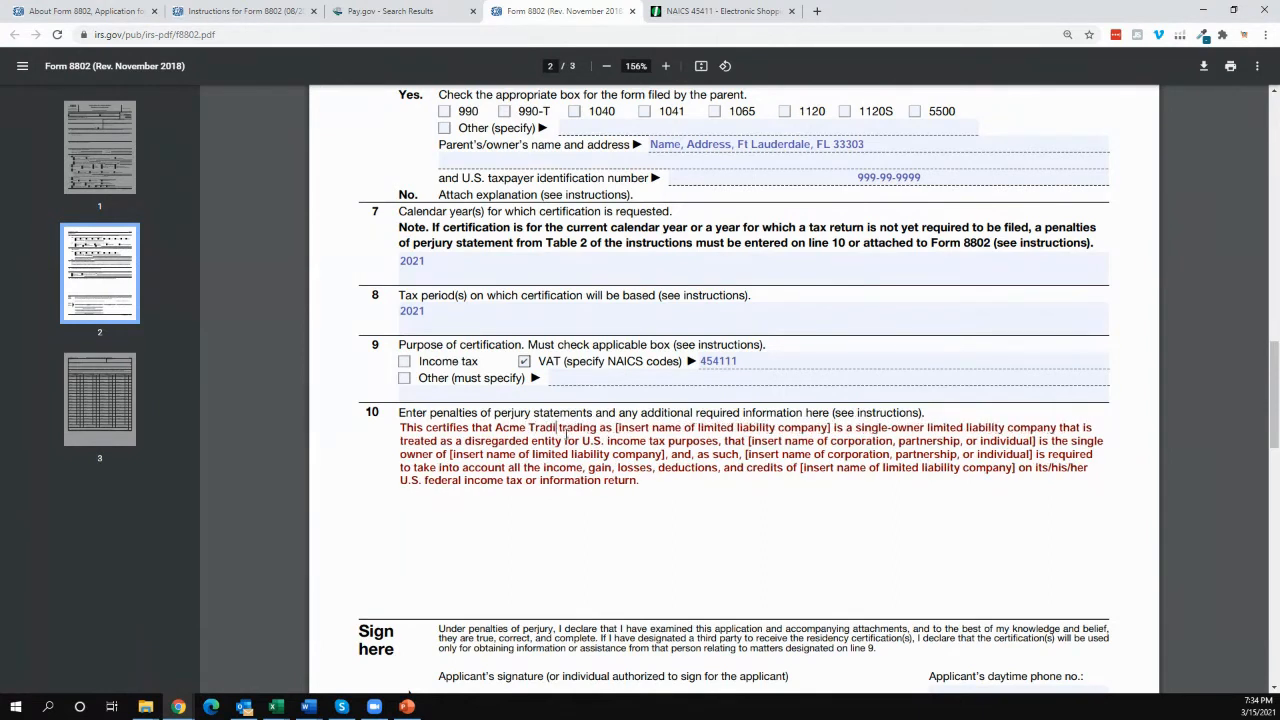
text( LLC)
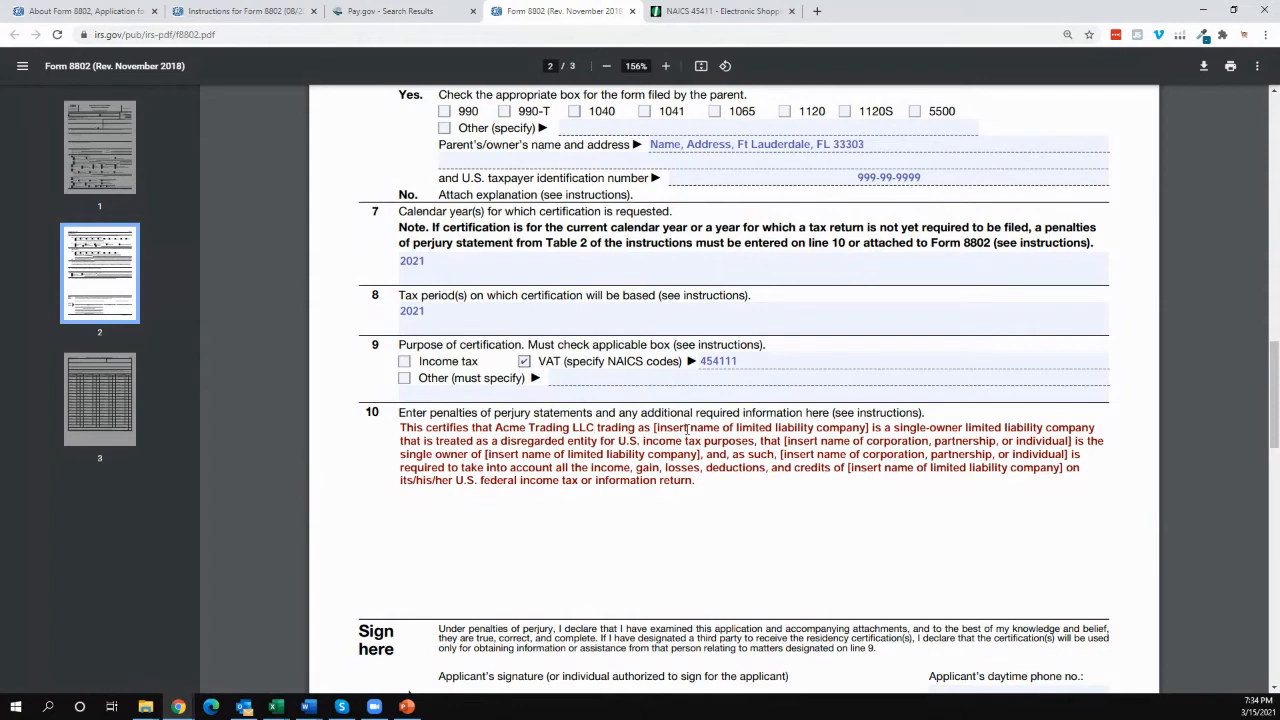
drag(654, 427, 771, 424)
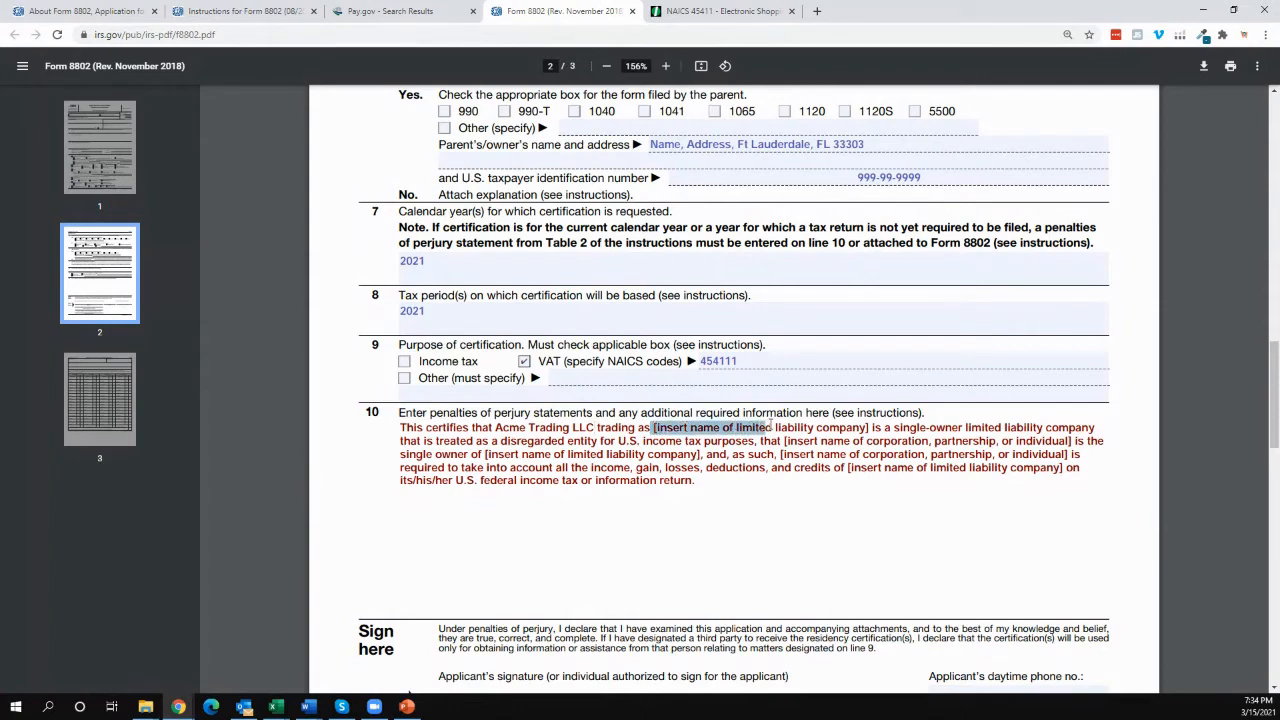
key(ctrl+z)
key(ctrl+z)
key(ctrl+z)
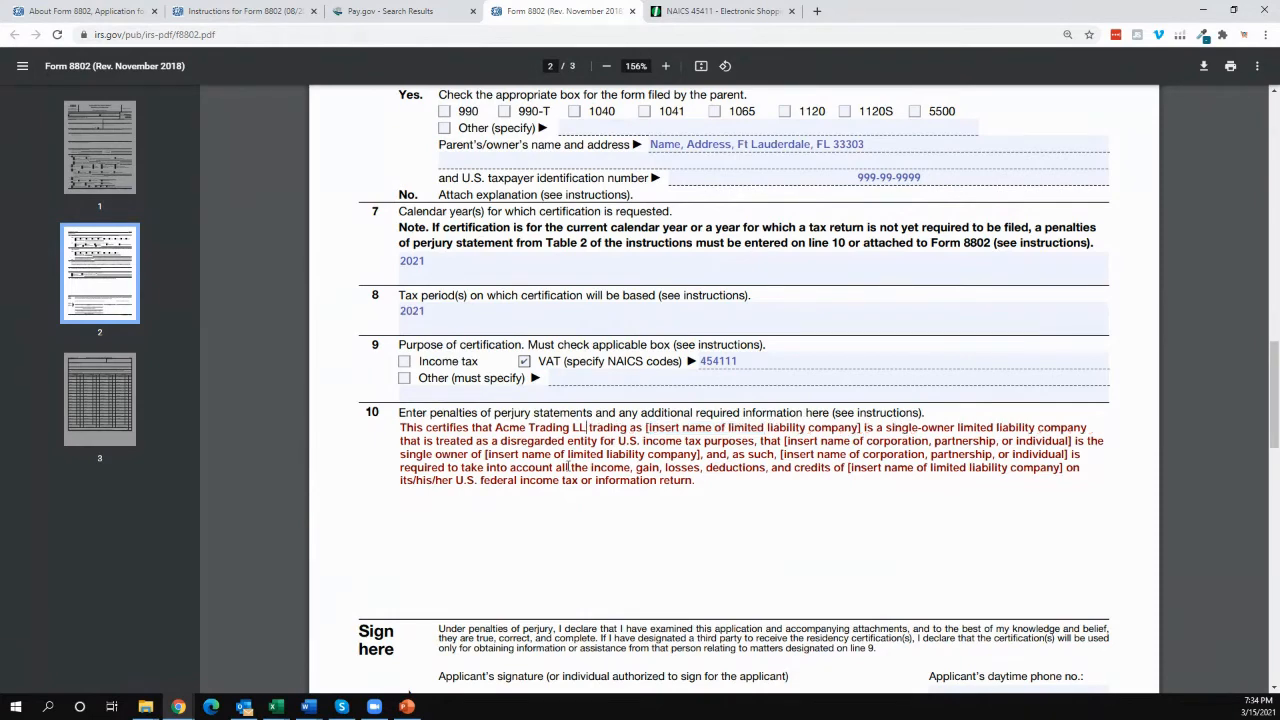
key(ctrl+z)
key(ctrl+z)
key(ctrl+z)
key(ctrl+z)
key(ctrl+z)
key(ctrl+z)
key(ctrl+z)
key(ctrl+z)
key(ctrl+z)
key(ctrl+z)
key(ctrl+z)
key(ctrl+z)
key(ctrl+z)
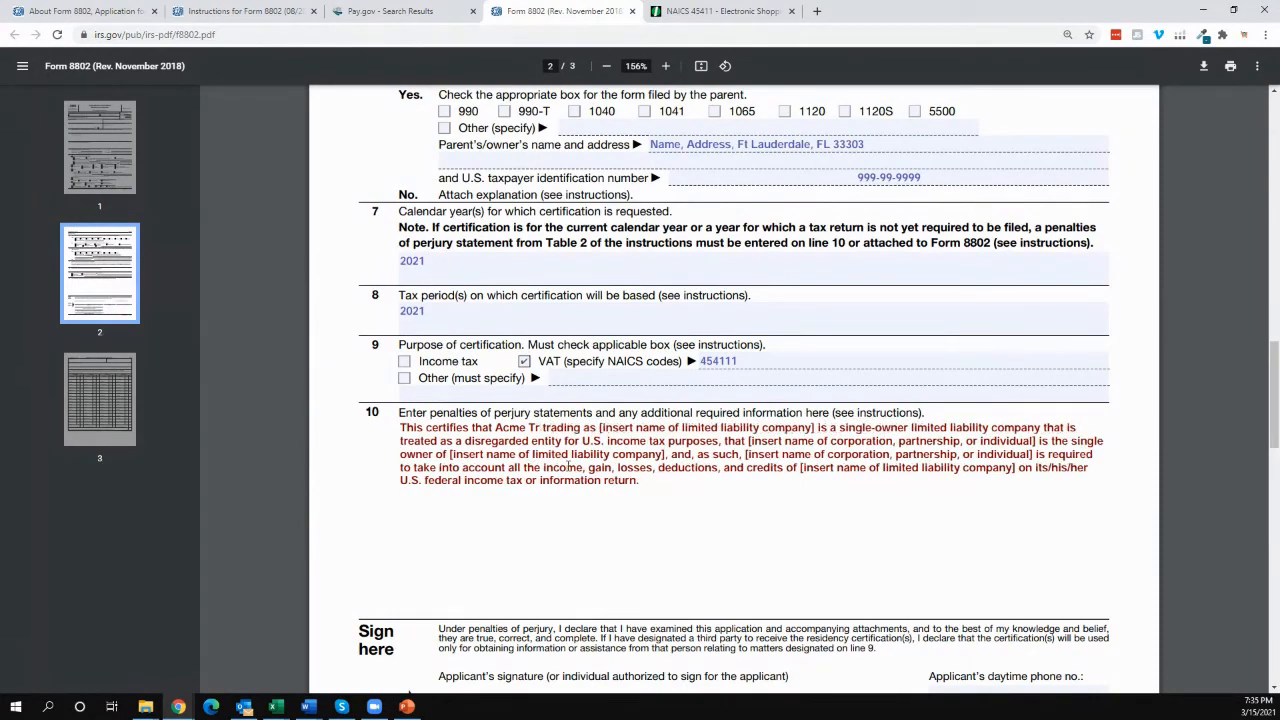
key(ctrl+z)
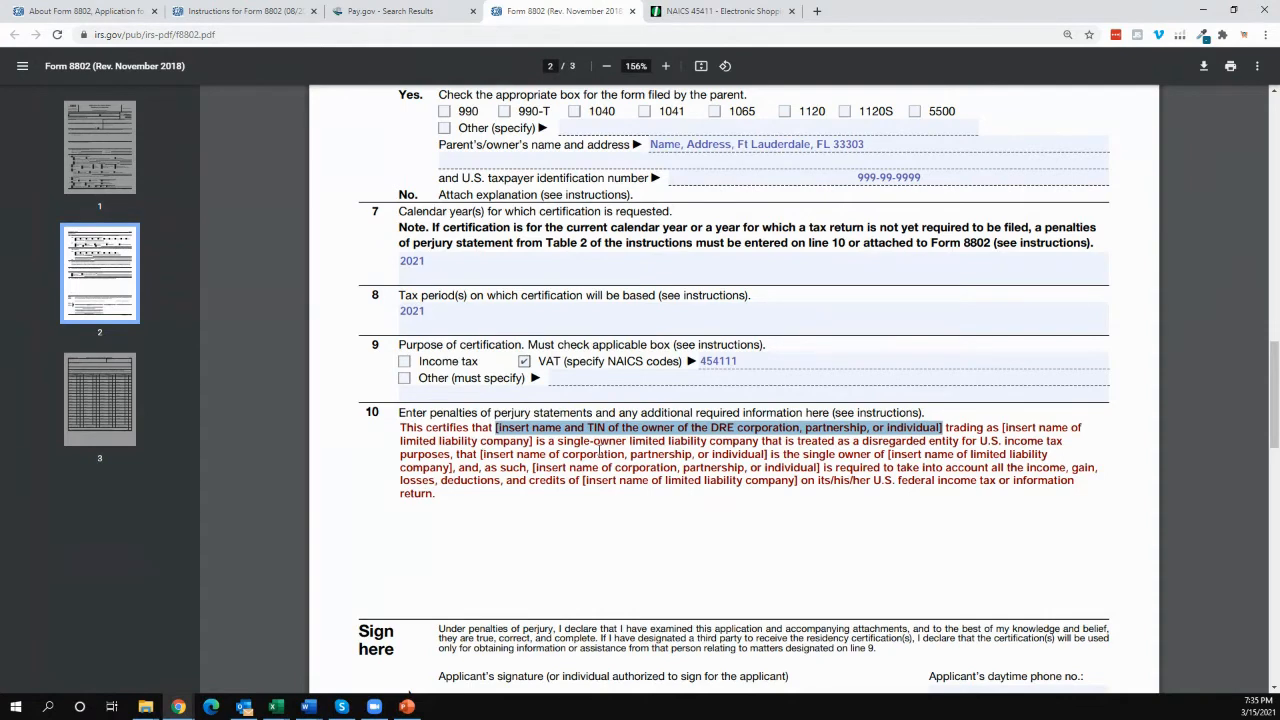
- In the line 10 statement, replace the first placeholder after "This certifies that" with the owner's name and taxpayer identification number
click(588, 428)
drag(495, 427, 946, 426)
text(Joe Blo)
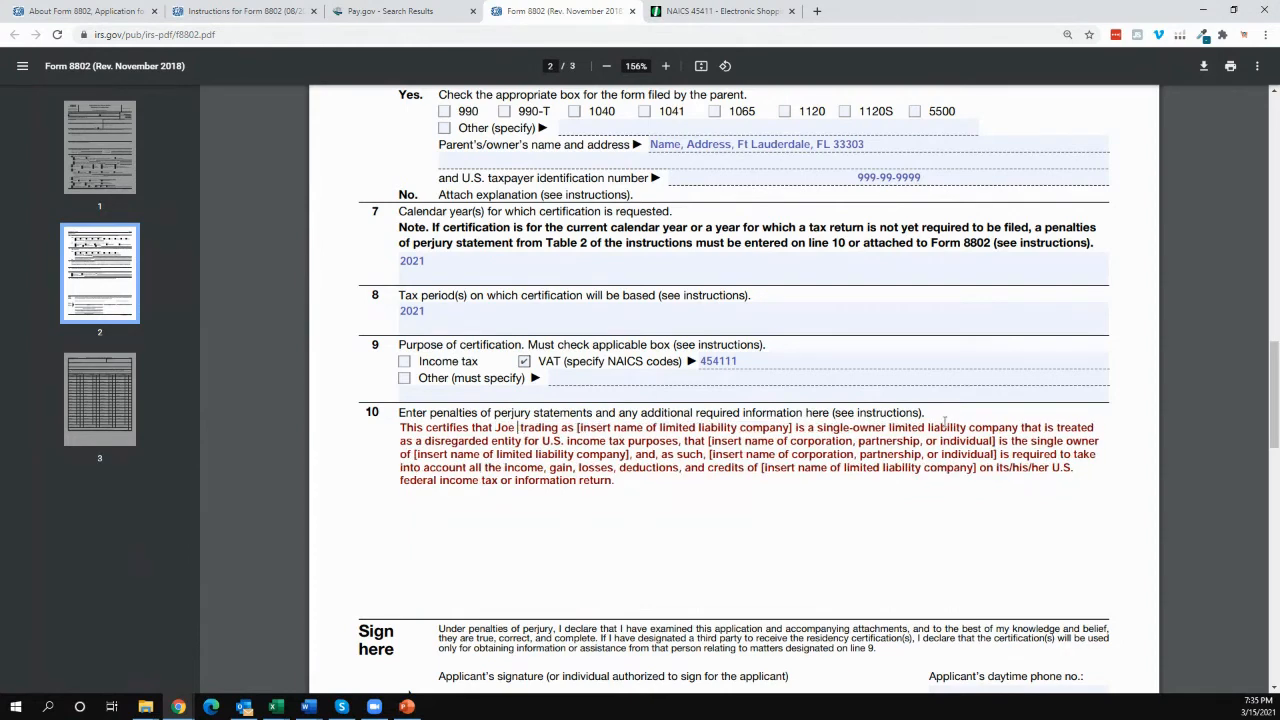
text(w)
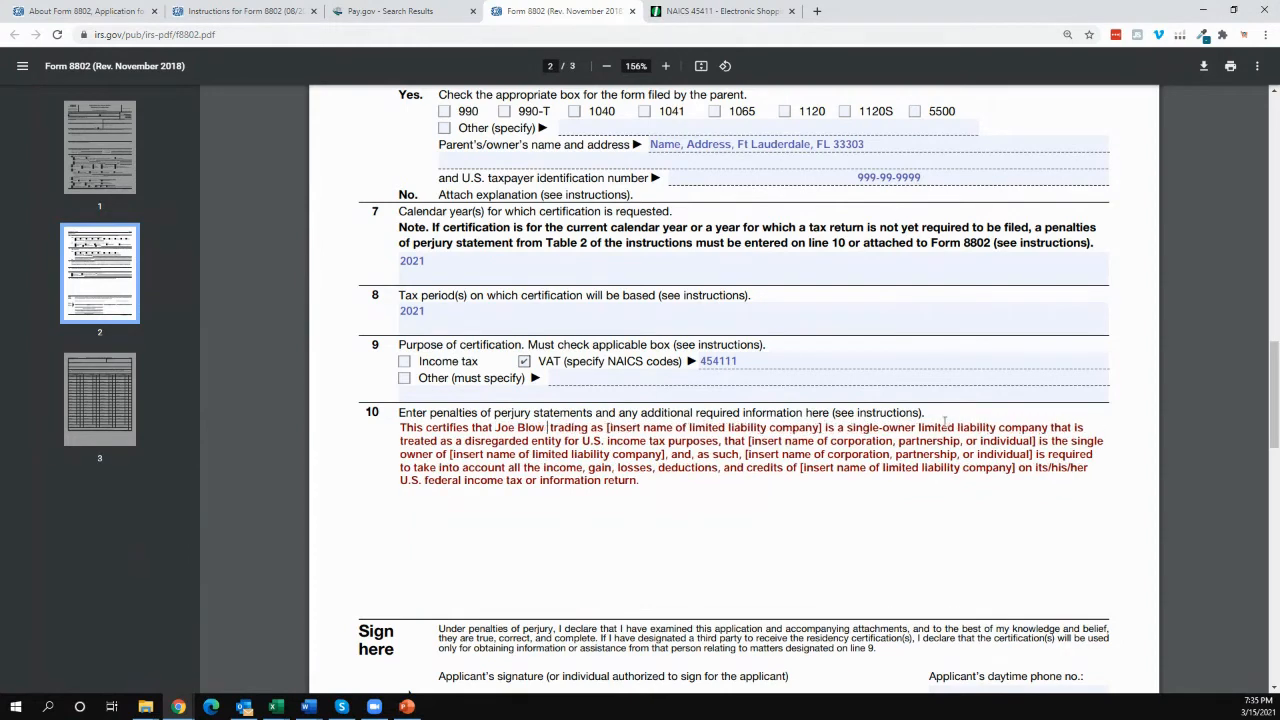
text( 999-9)
text(99)
key(BackSpace)
key(BackSpace)
key(BackSpace)
text(-999)
key(BackSpace)
text(999)
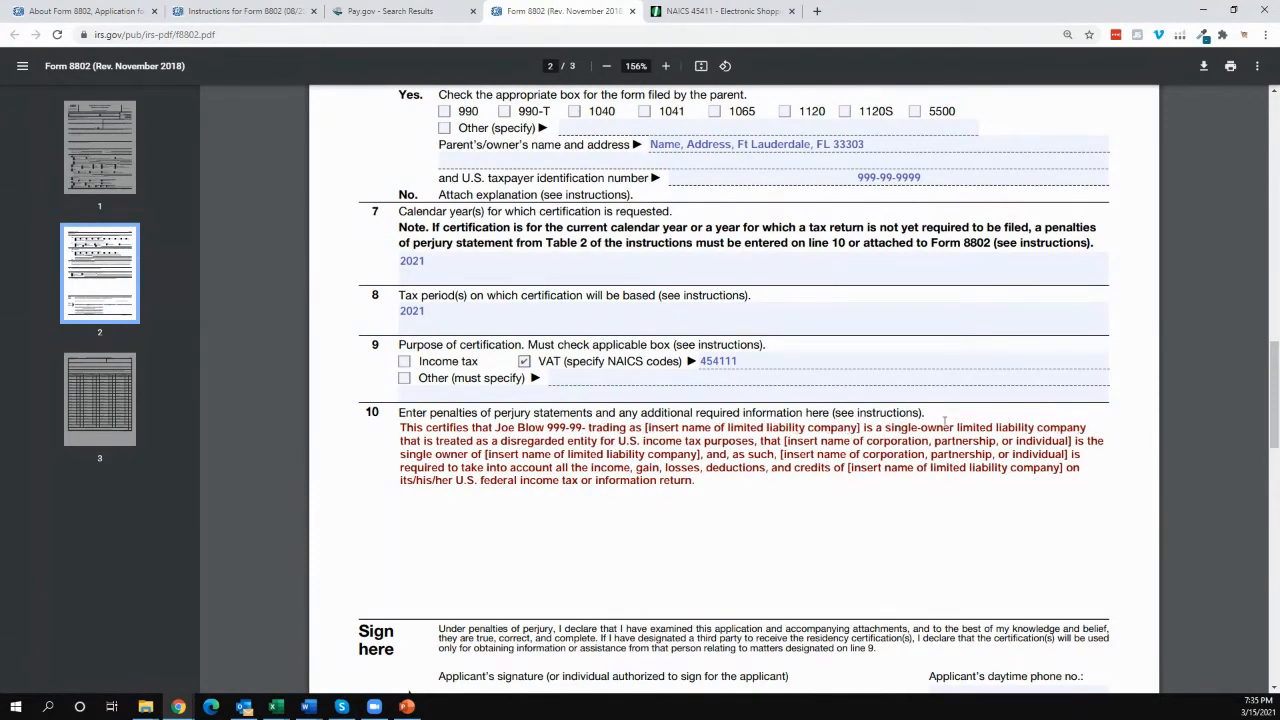
key(BackSpace)
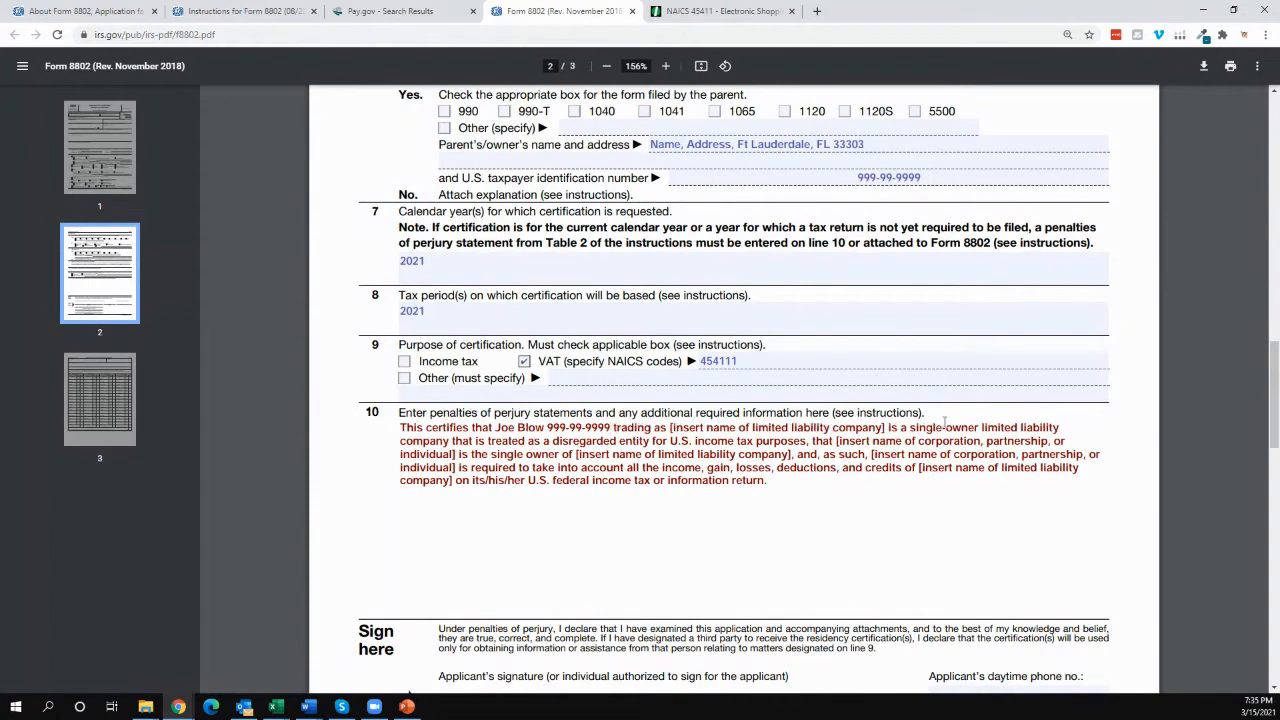
- Replace the LLC name placeholder after "trading as" in the line 10 statement with Acme Products LLC
drag(885, 428, 673, 428)
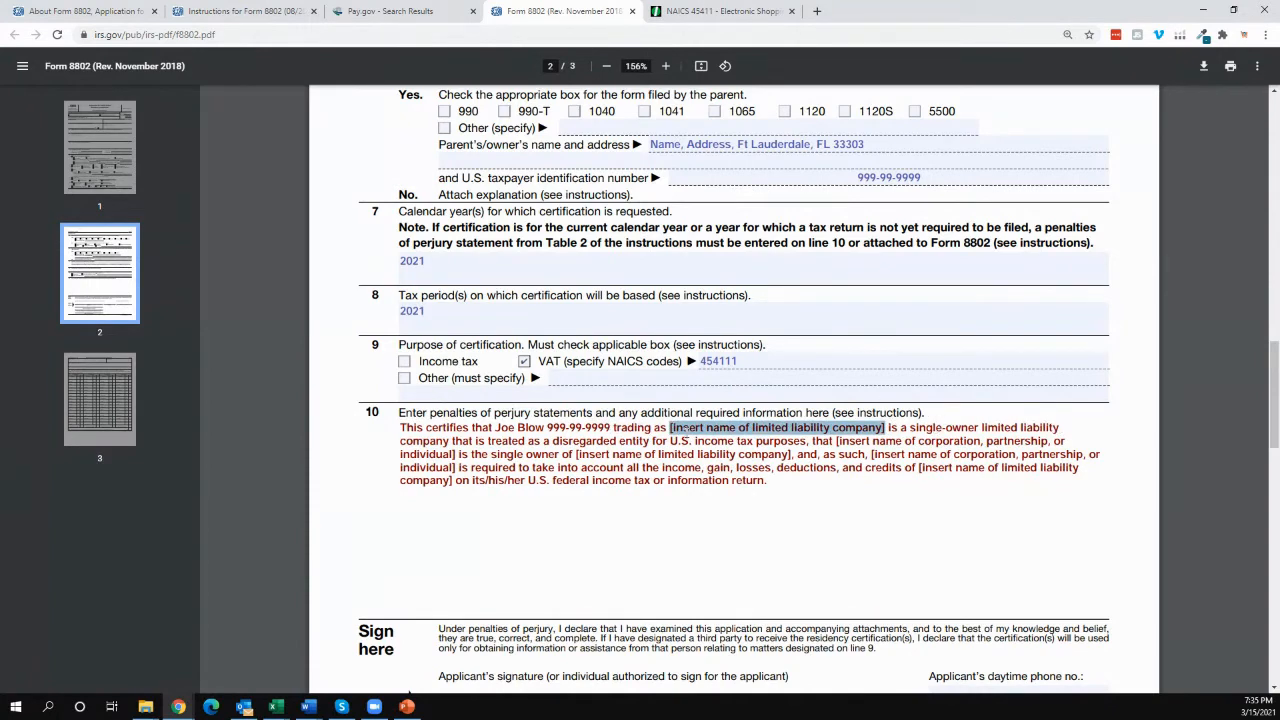
text(Acme Pro)
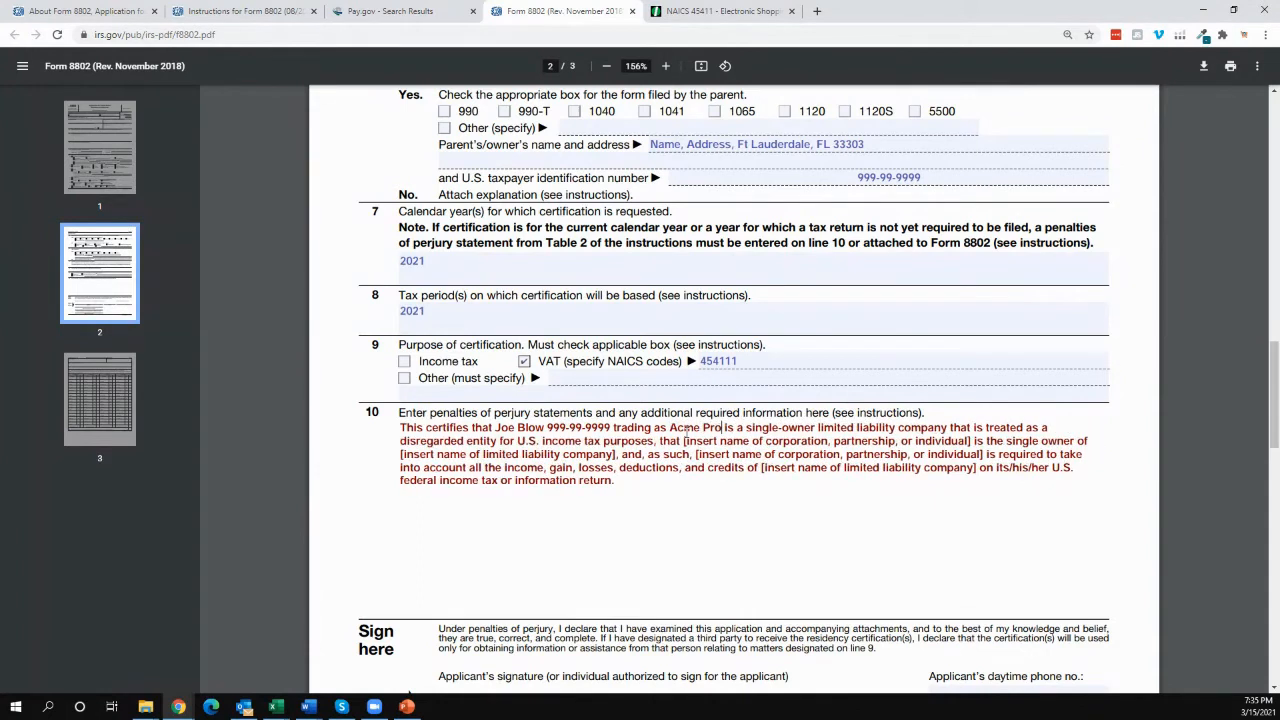
text(ducts LL)
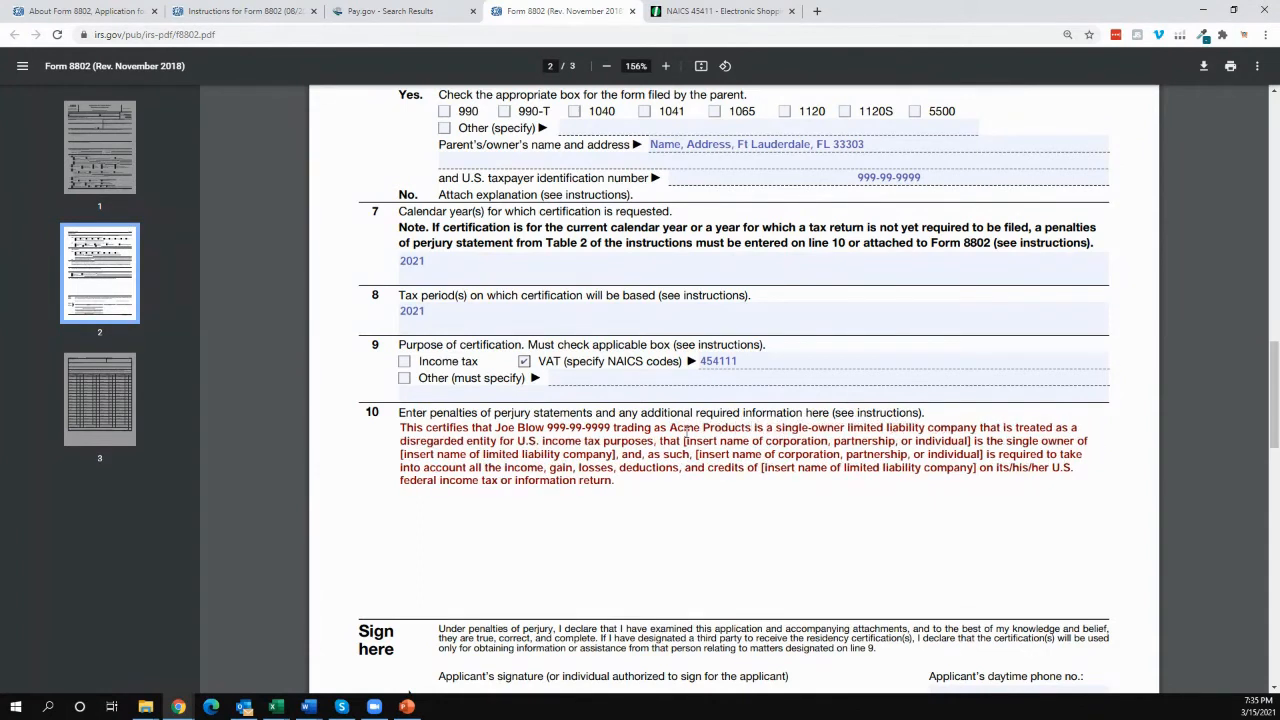
text(C)
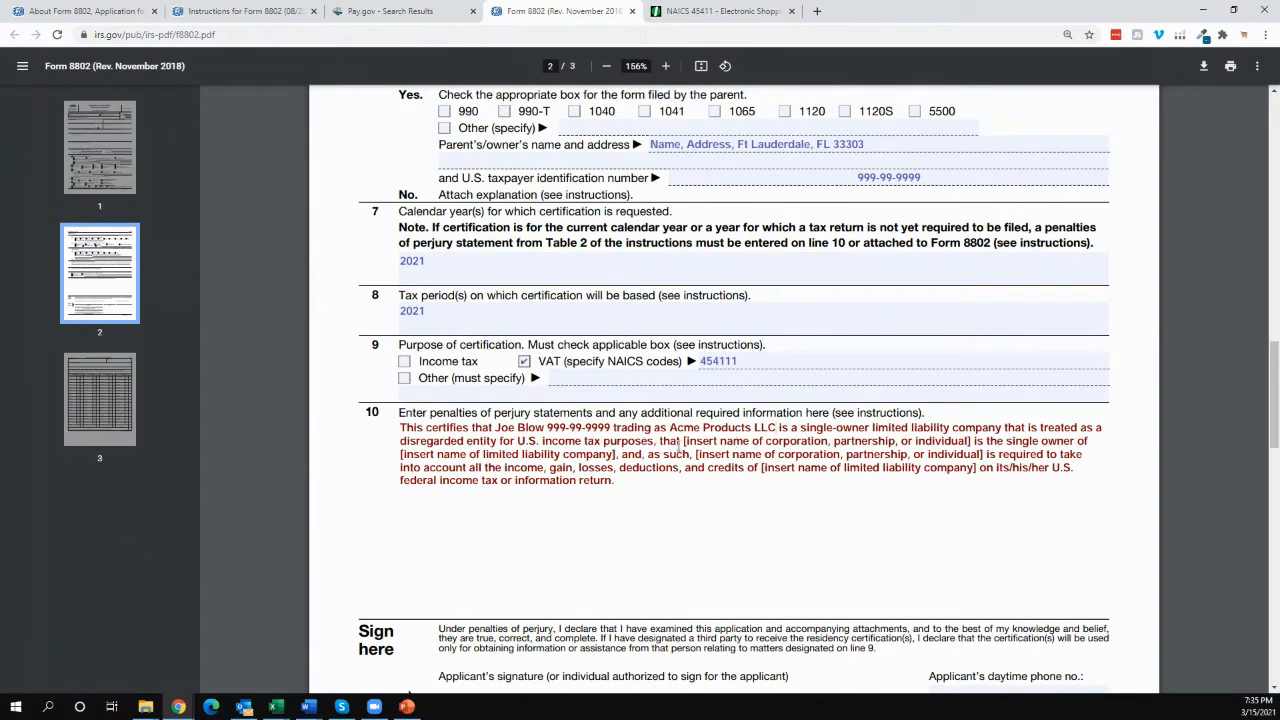
- Fill in the "is the single owner of" clause with the owner's name and Acme Products LLC in place of its placeholders
drag(683, 443, 972, 441)
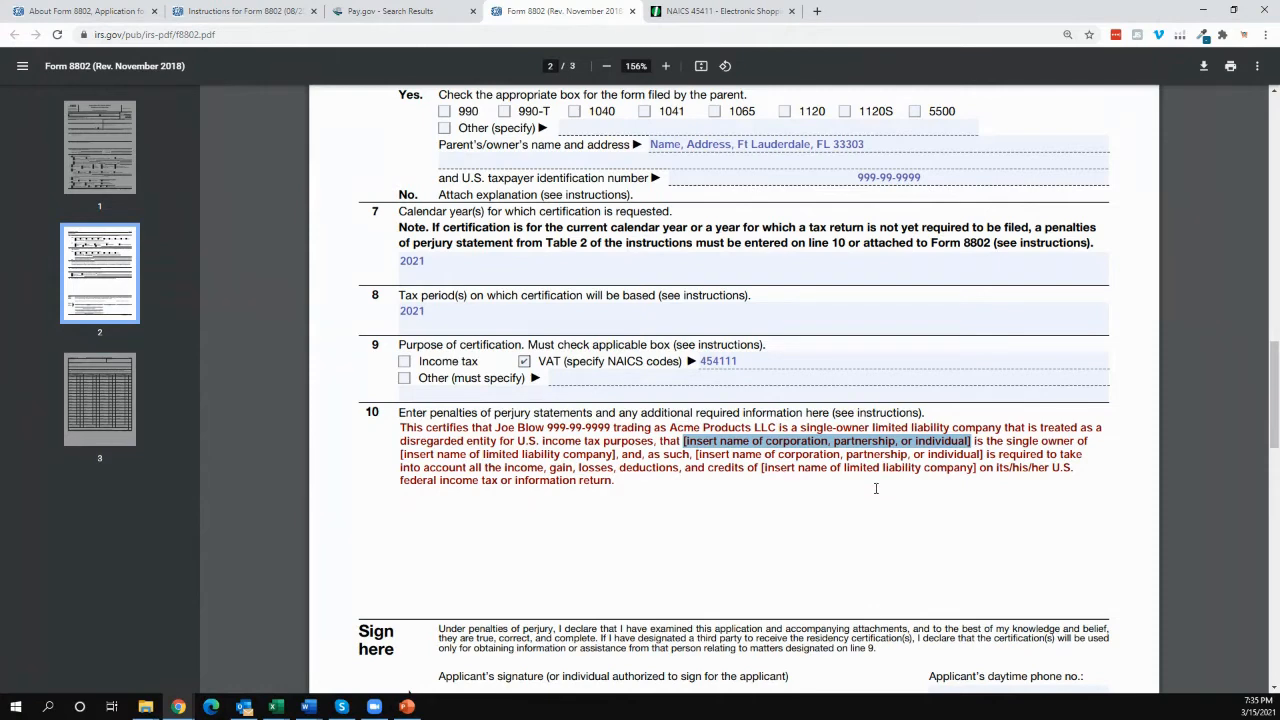
text(Joe Blow)
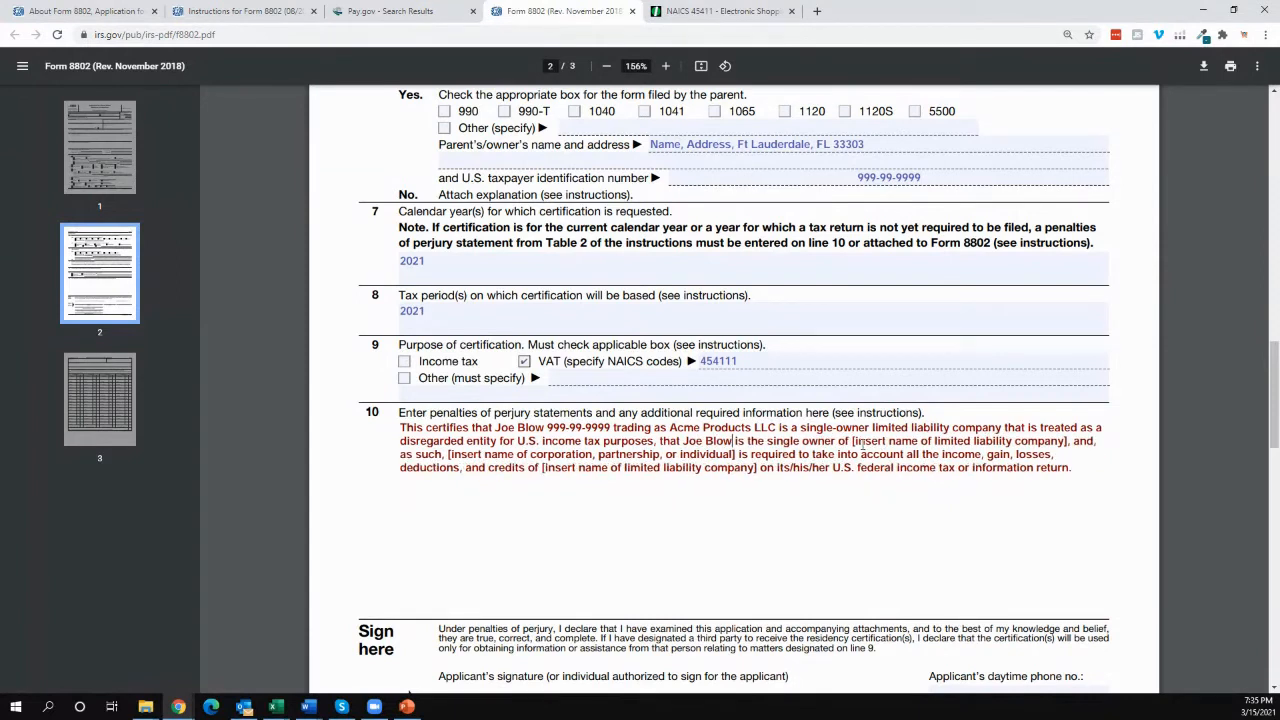
drag(851, 441, 1071, 440)
text(Acme Product)
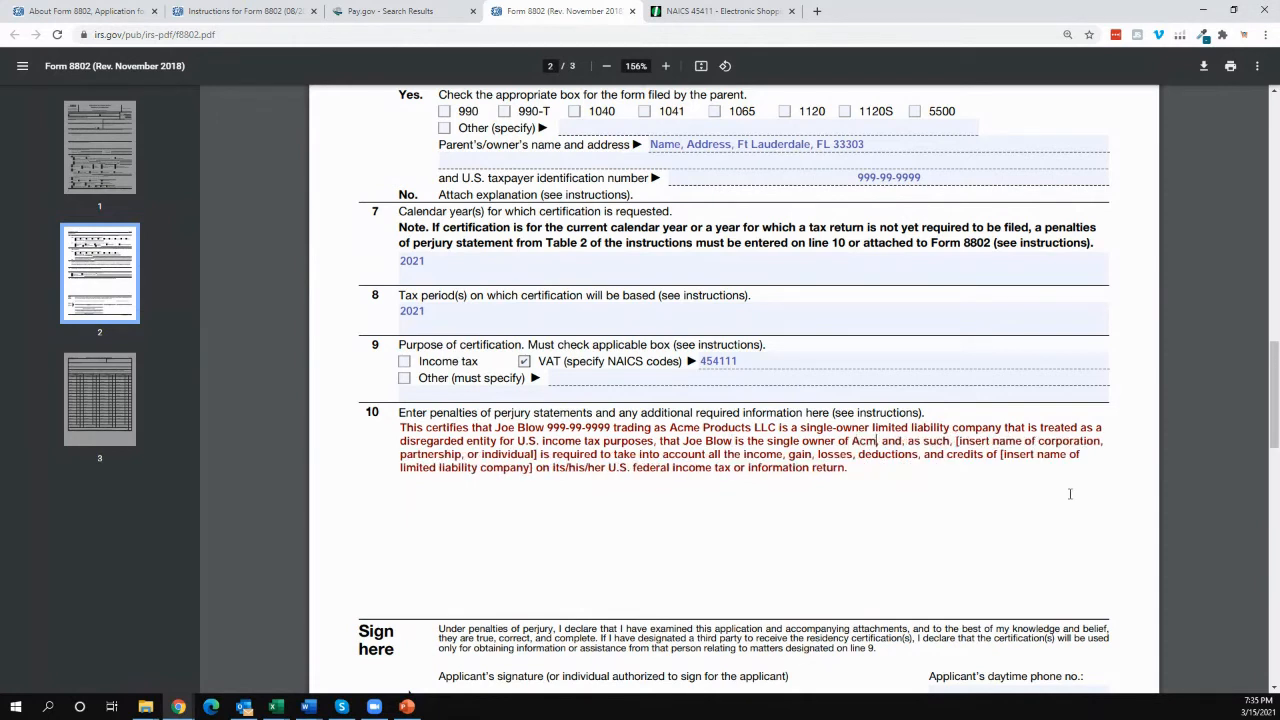
text(s L)
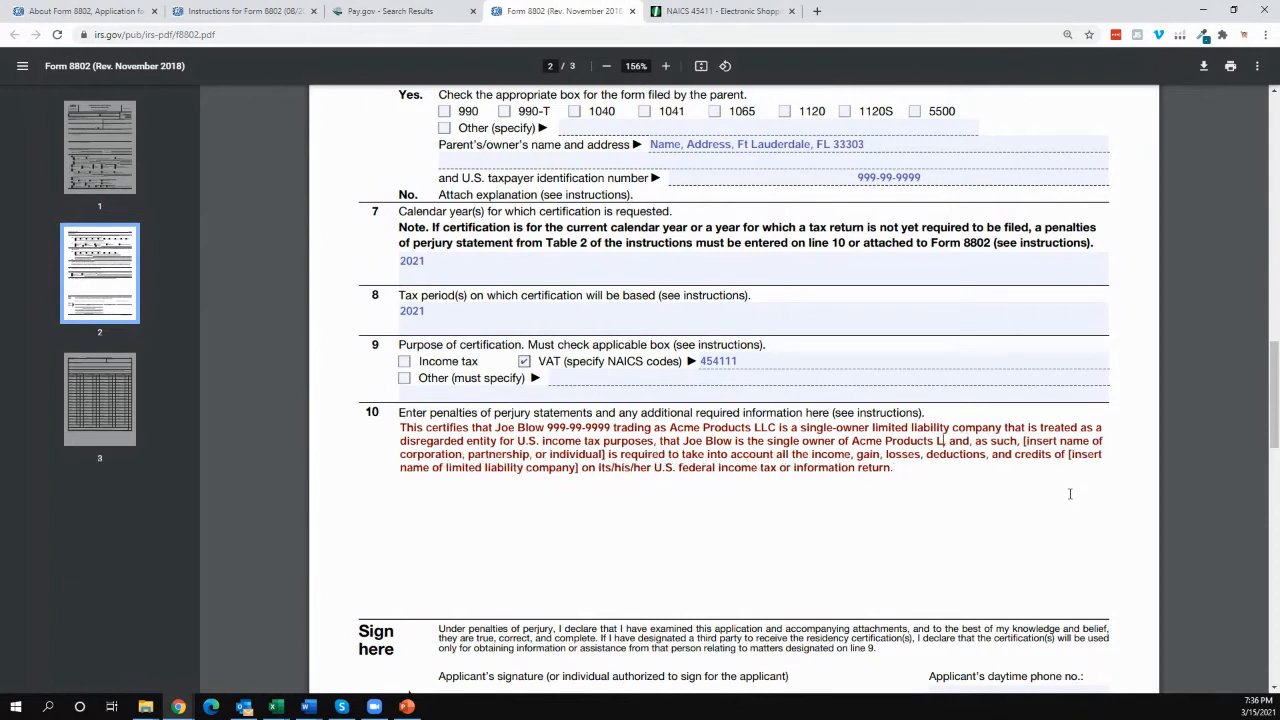
text(LC)
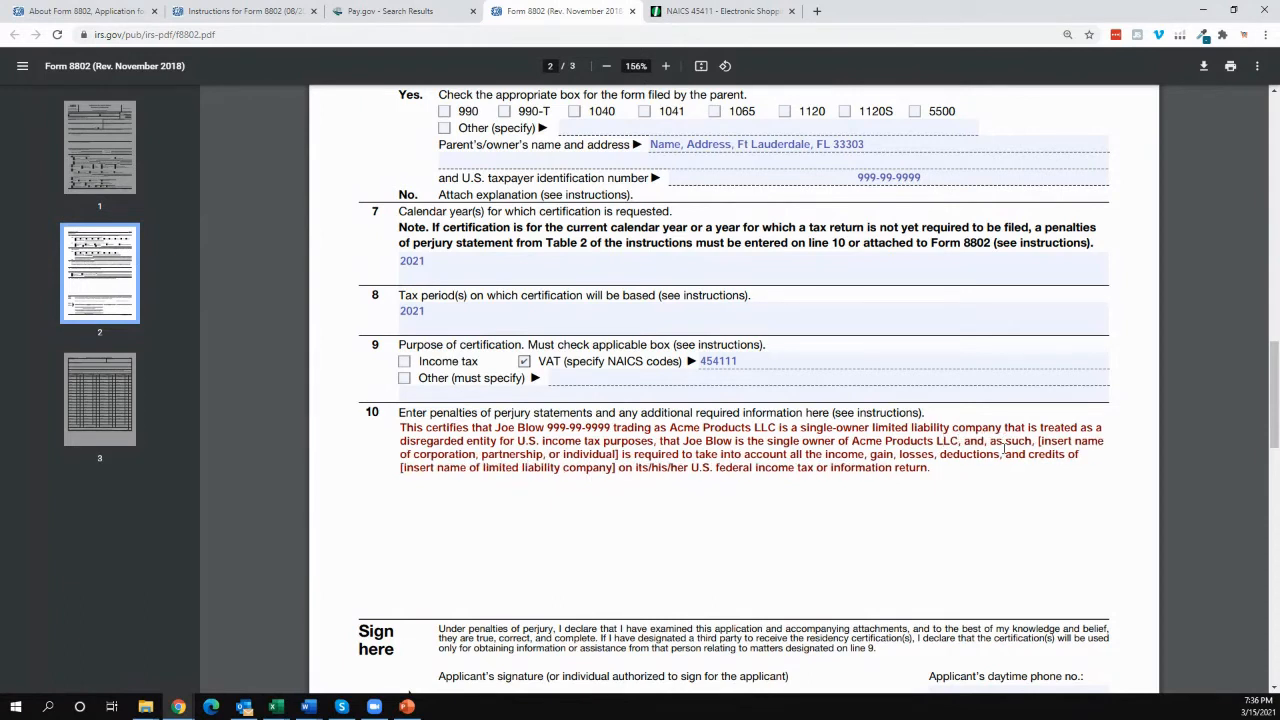
text(,)
- Replace the placeholder after "as such" with the owner's name and the one after "credits of" with Acme Products LLC
drag(1038, 441, 624, 455)
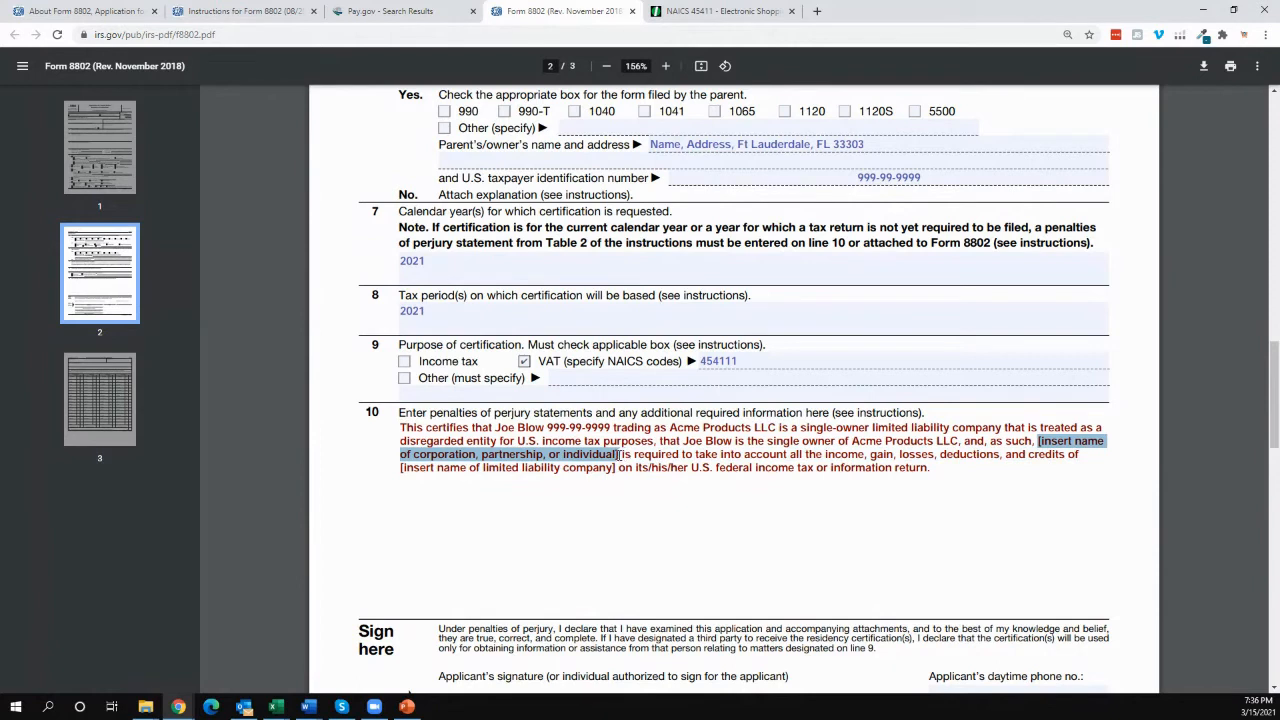
text(Joe Blow)
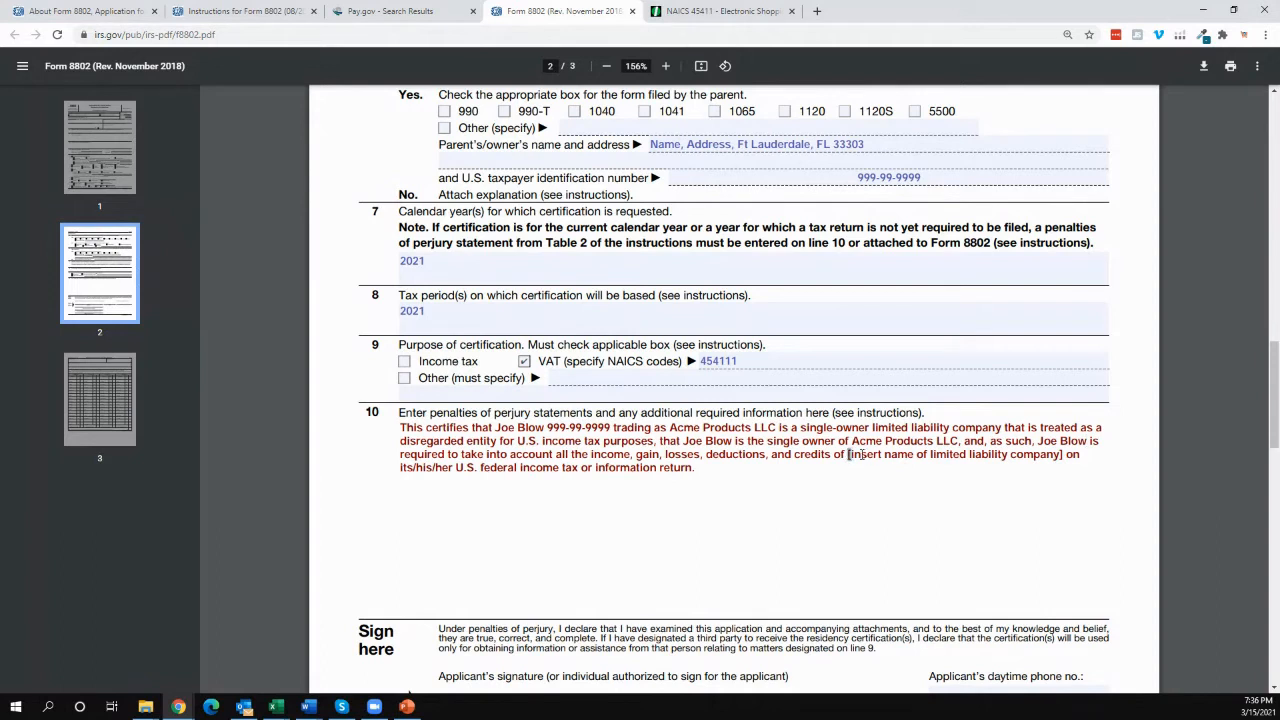
drag(849, 454, 1065, 454)
text(Ac)
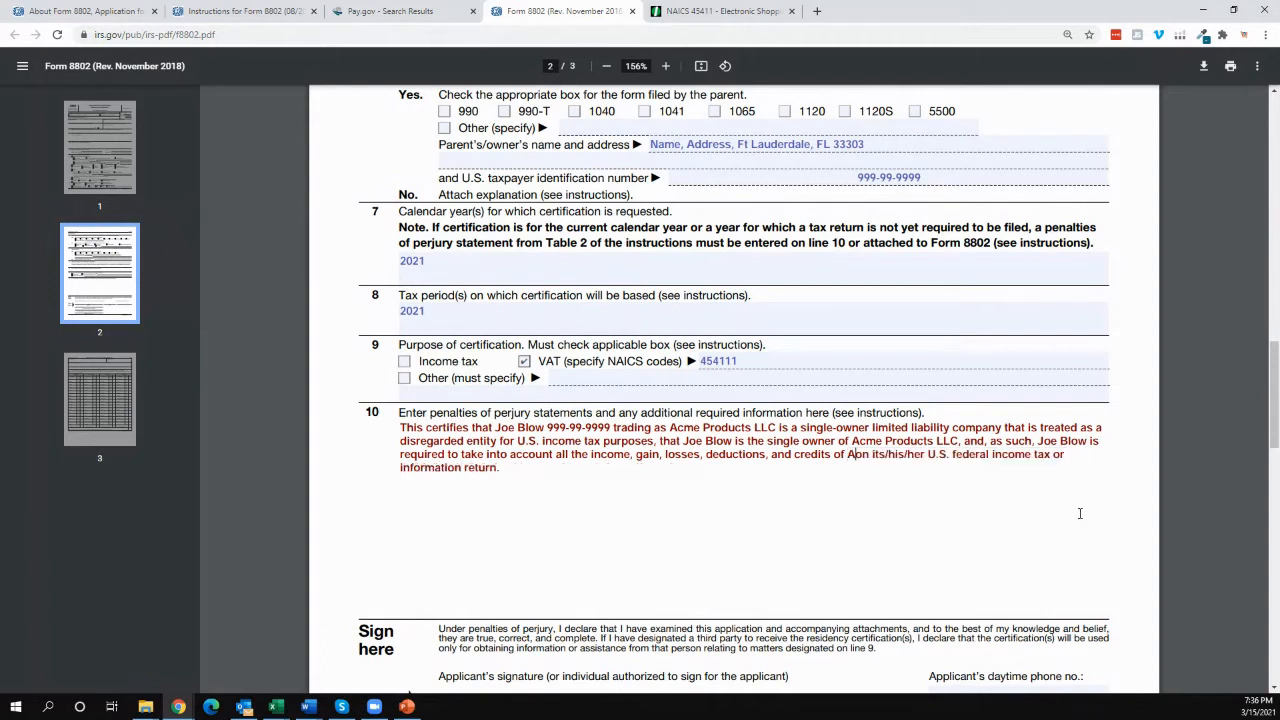
text(me Produc)
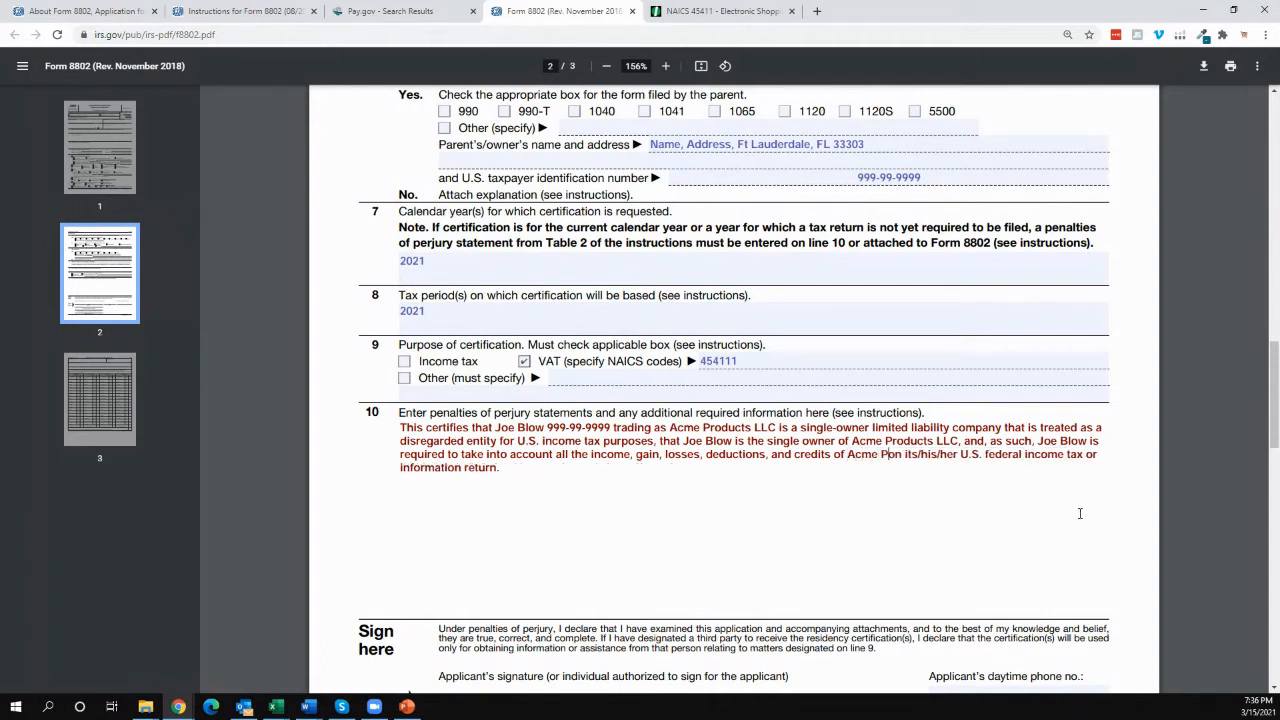
text(ts LLC)
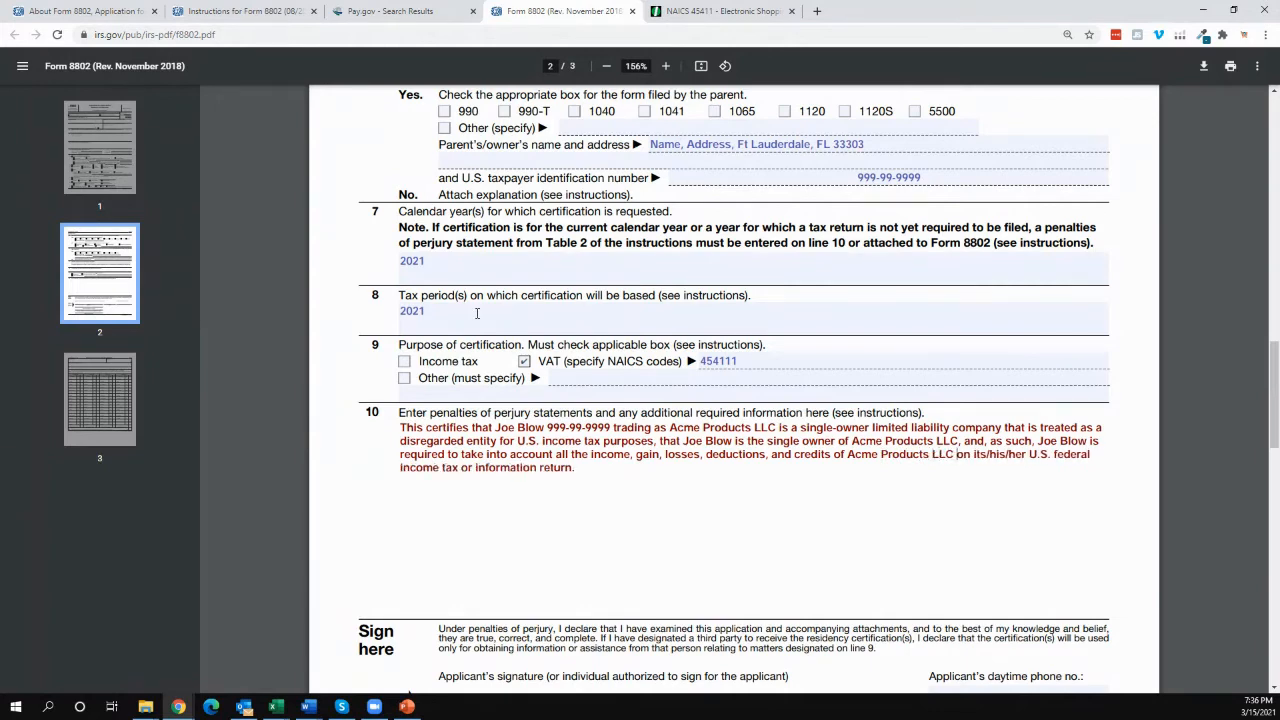
- Check the Sign here section and the first page of Form 8802, and briefly bring up the open Word document
scroll(473, 340, down, 2)
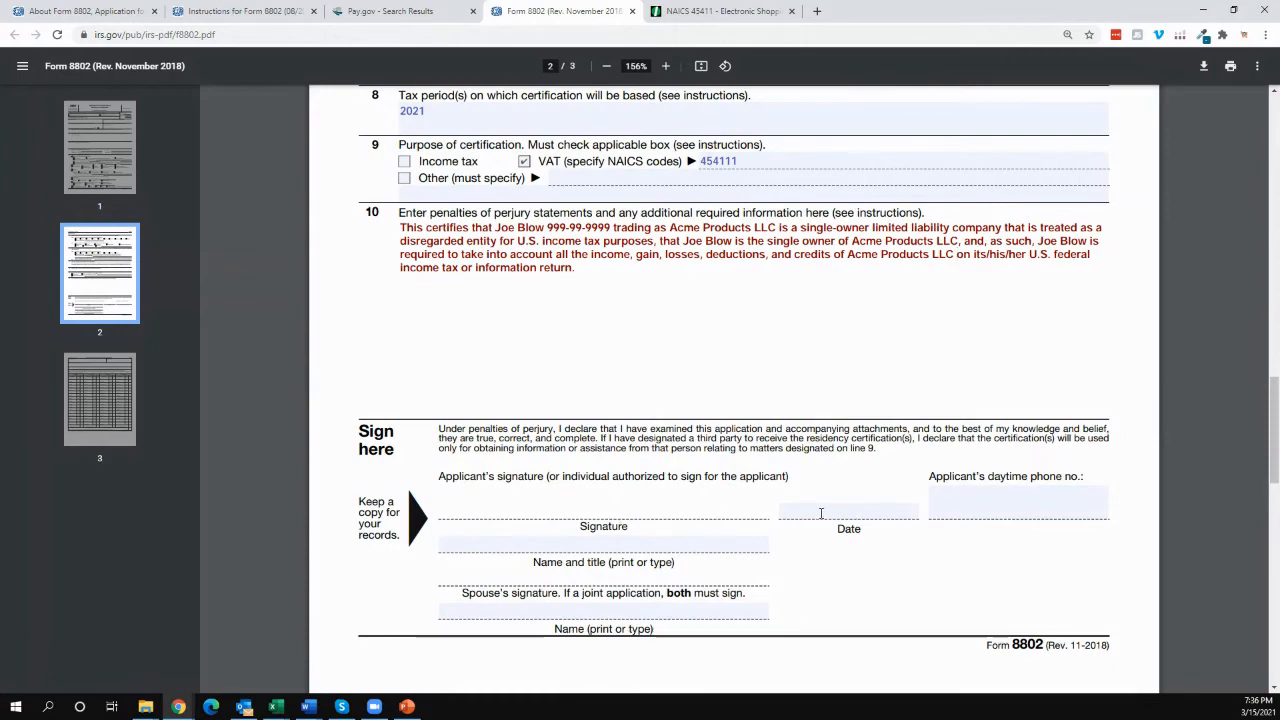
scroll(1000, 512, up, 20)
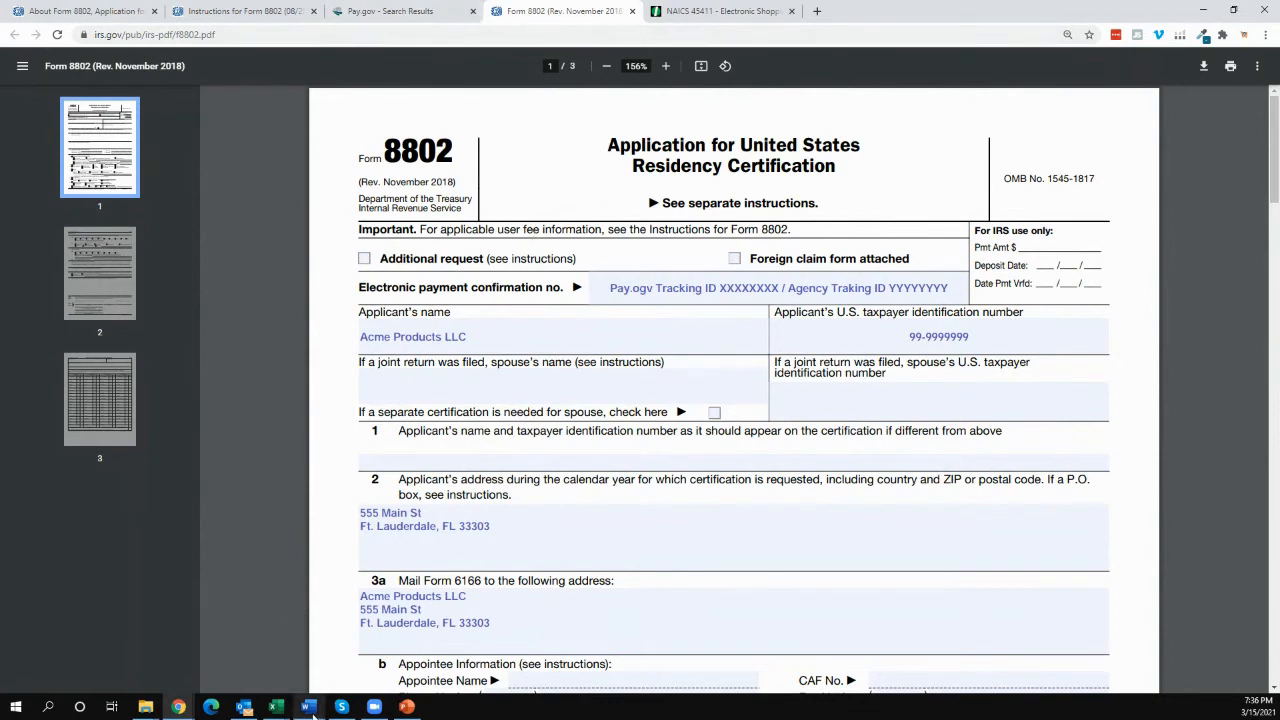
mouse_move(313, 710)
click(440, 655)
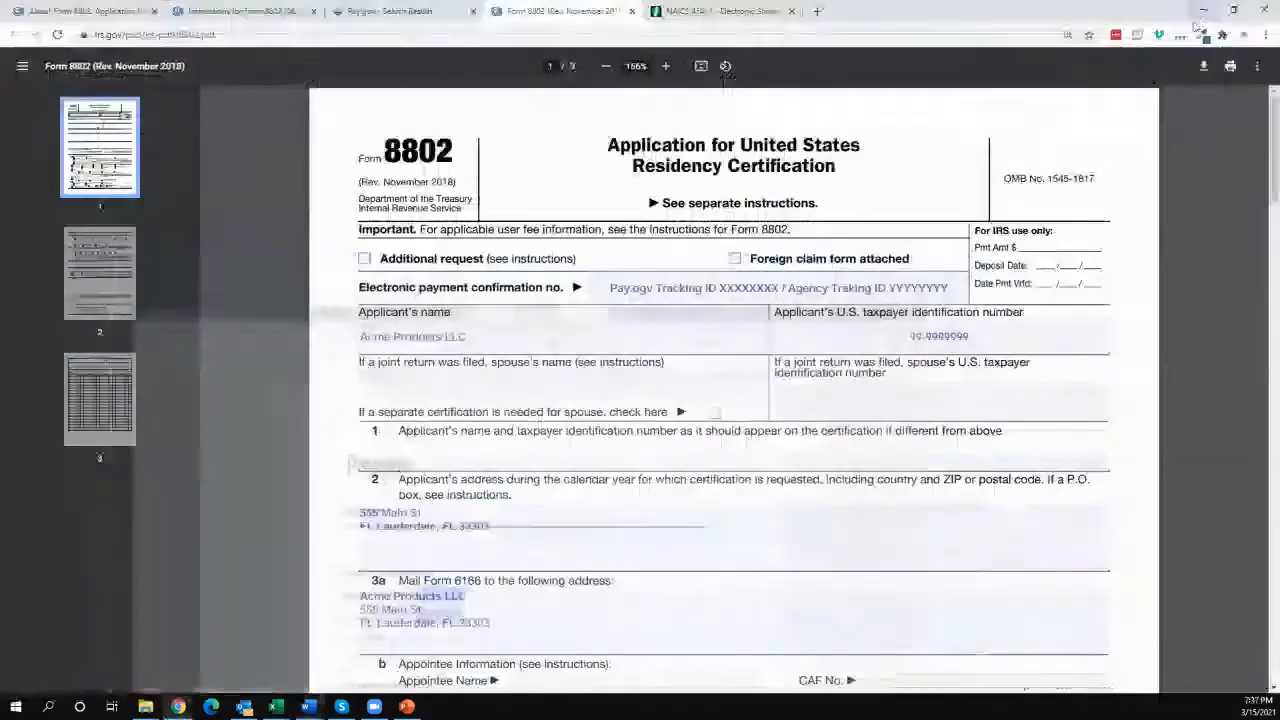
click(1203, 11)
- Switch to the Form 8802 instructions and try the IRS site search for "mail", returning to the instructions page
click(226, 14)
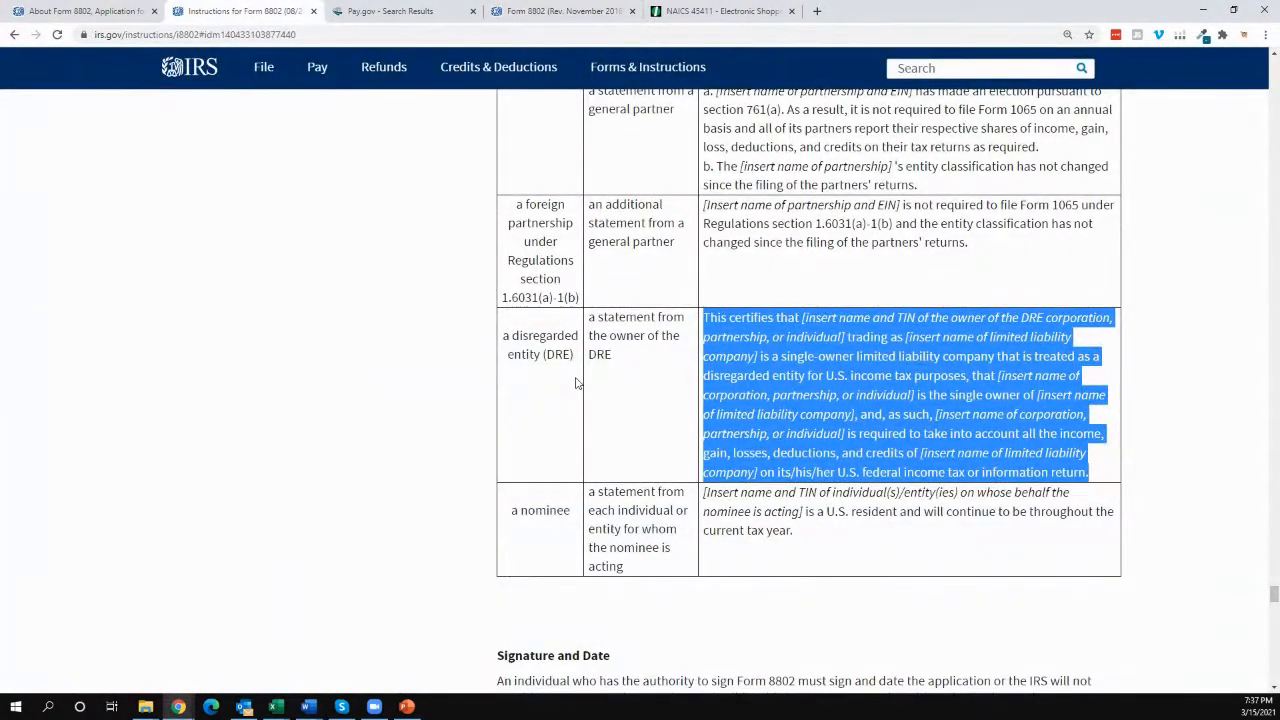
click(937, 68)
scroll(672, 452, up, 20)
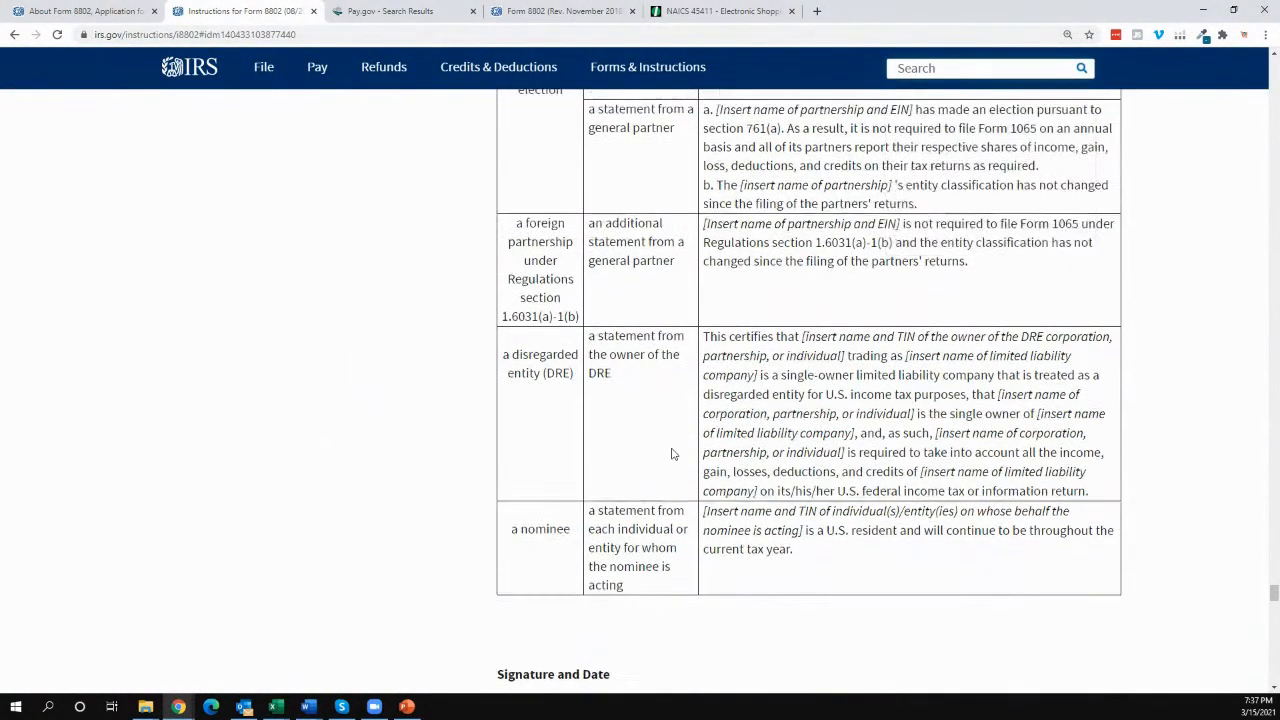
scroll(670, 455, up, 3)
click(927, 70)
text(mail)
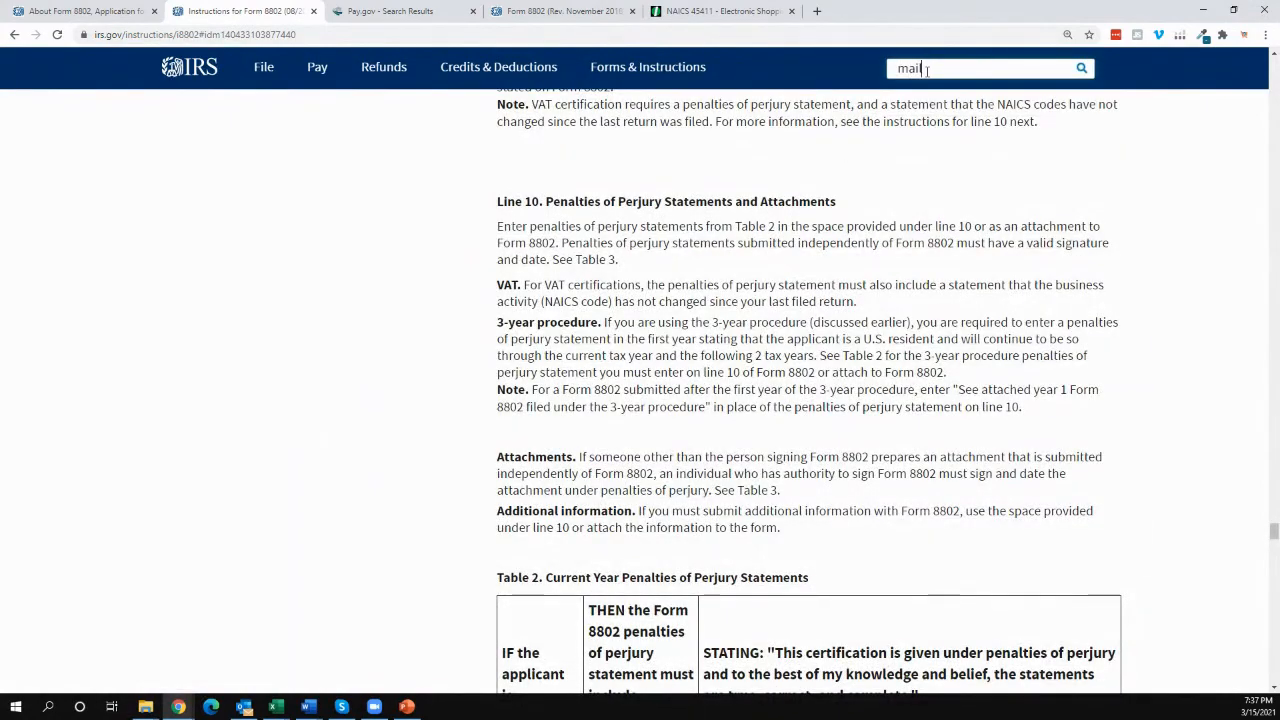
key(Return)
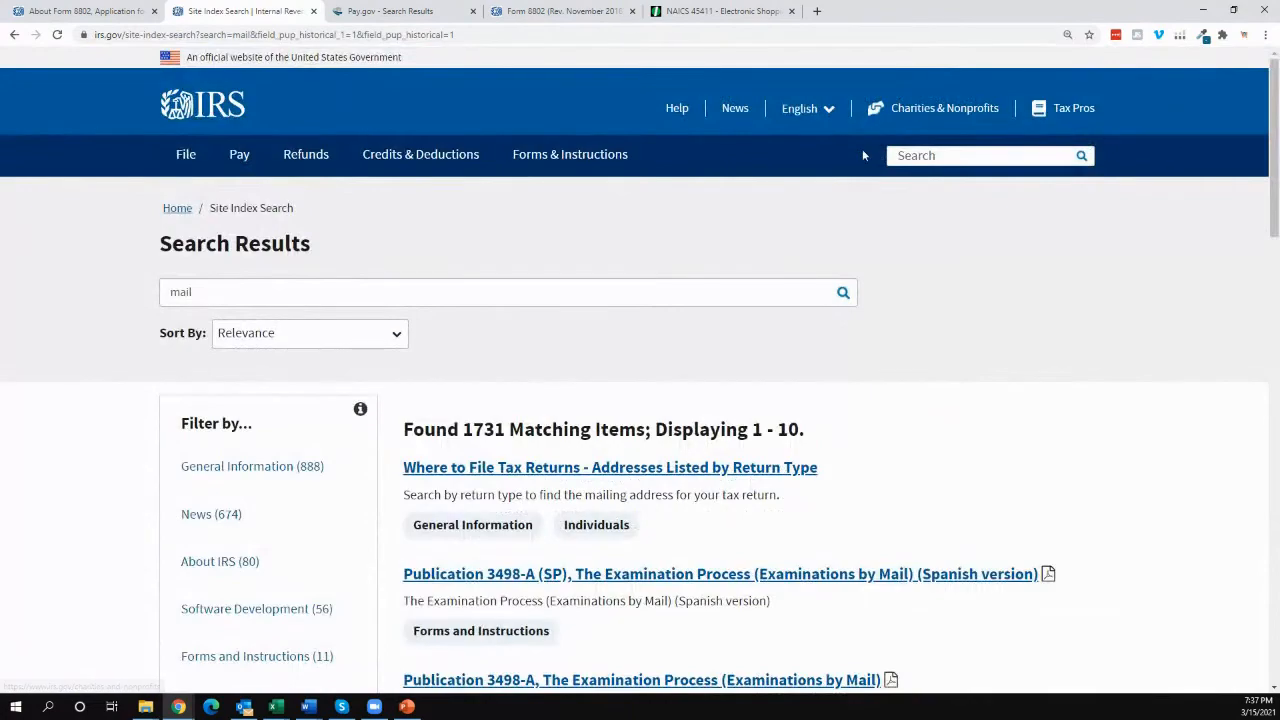
click(14, 34)
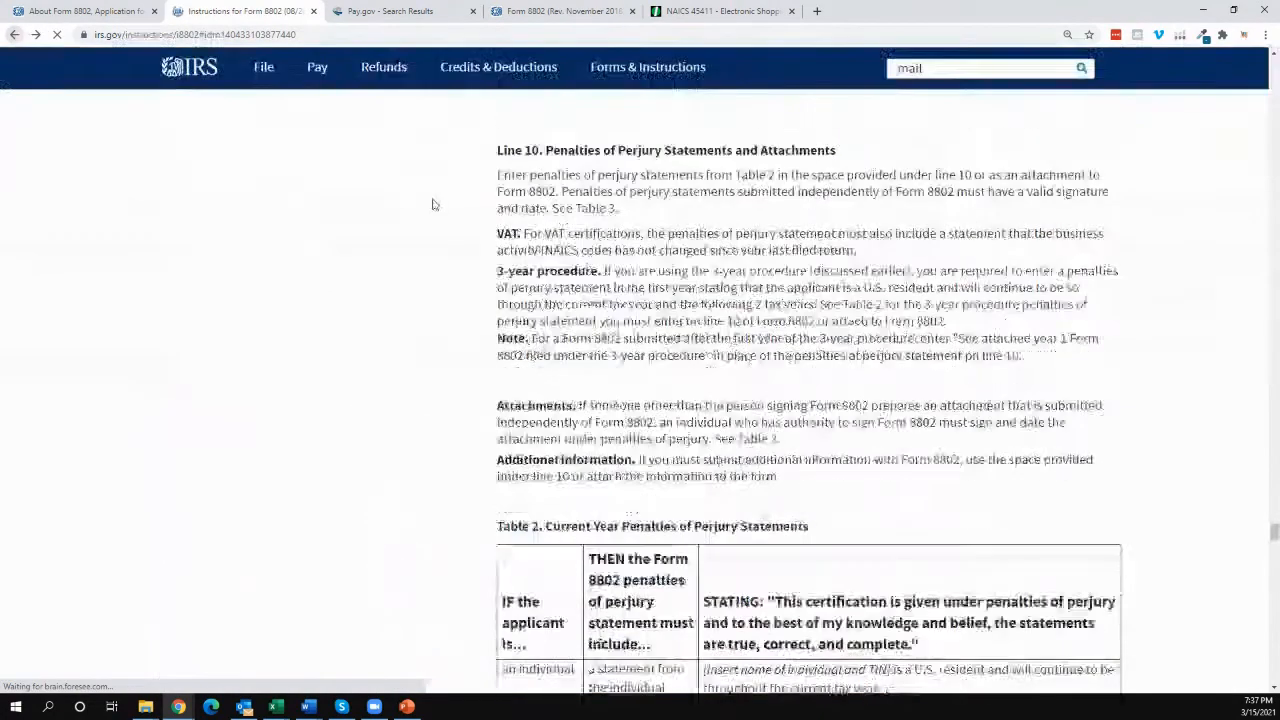
- Find "mail" within the Form 8802 instructions and examine the mailing address and note before the Notices section
key(ctrl+f)
text(mail)
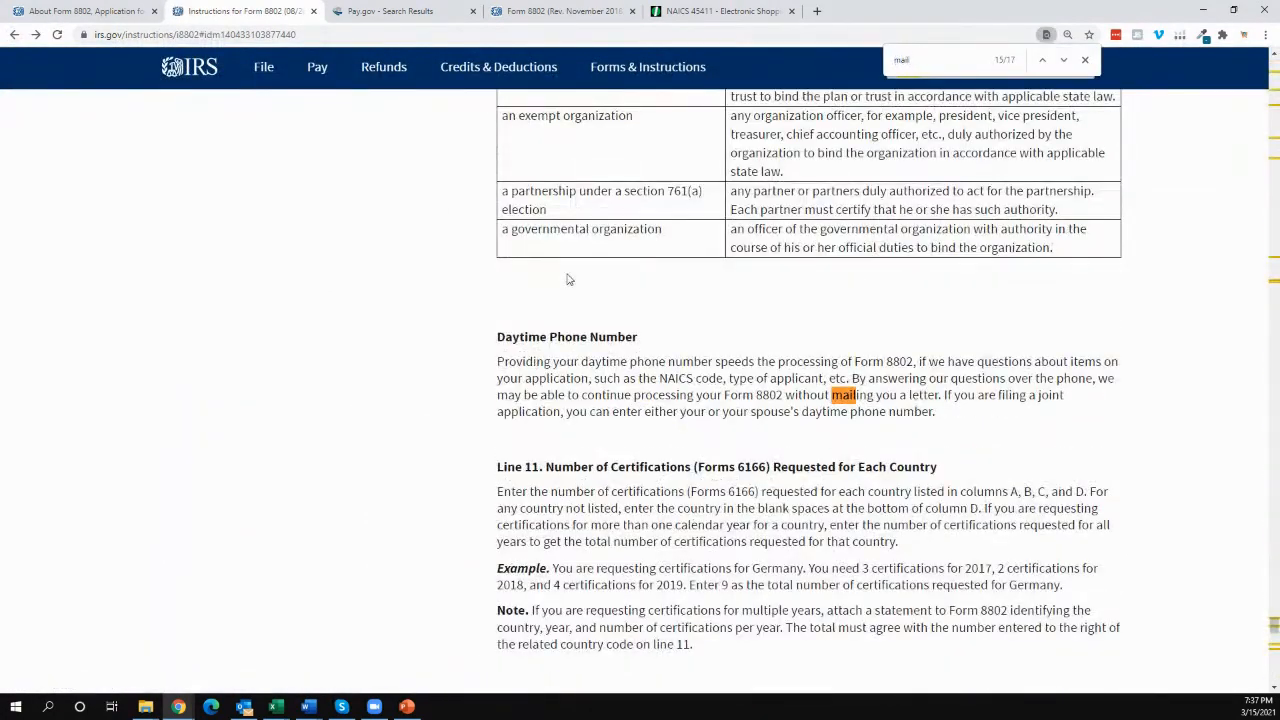
key(Return)
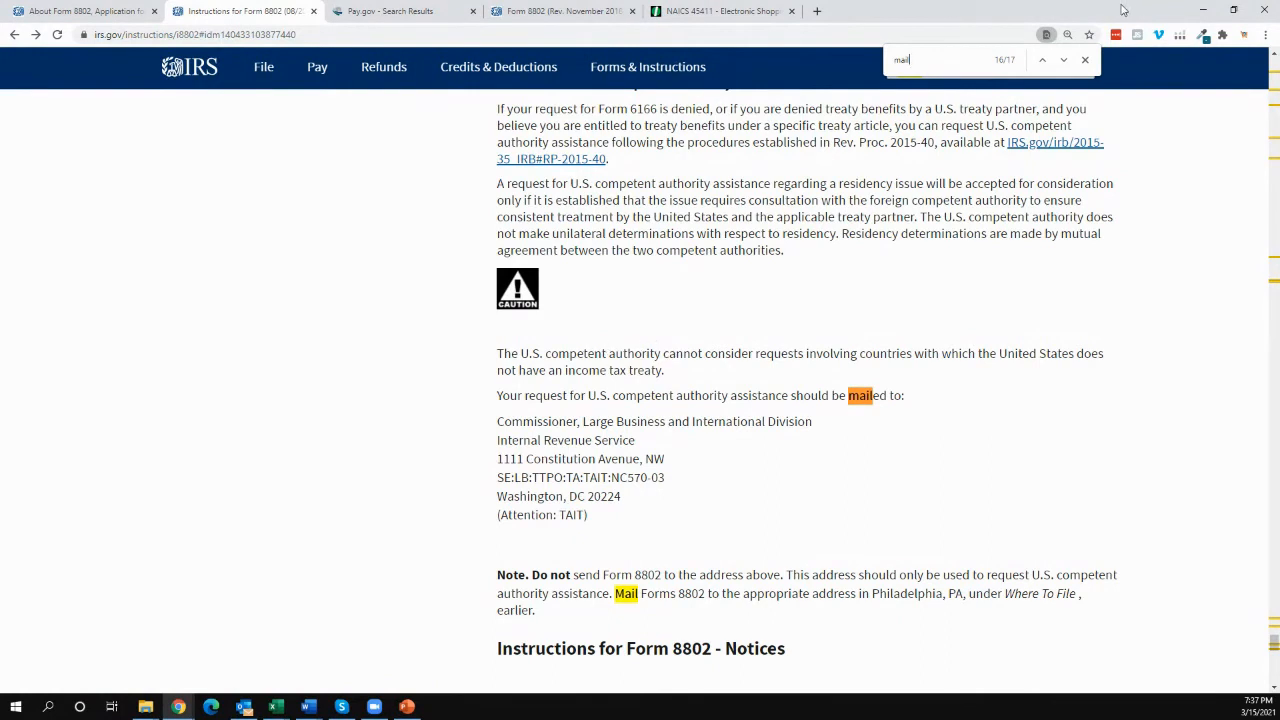
click(1064, 61)
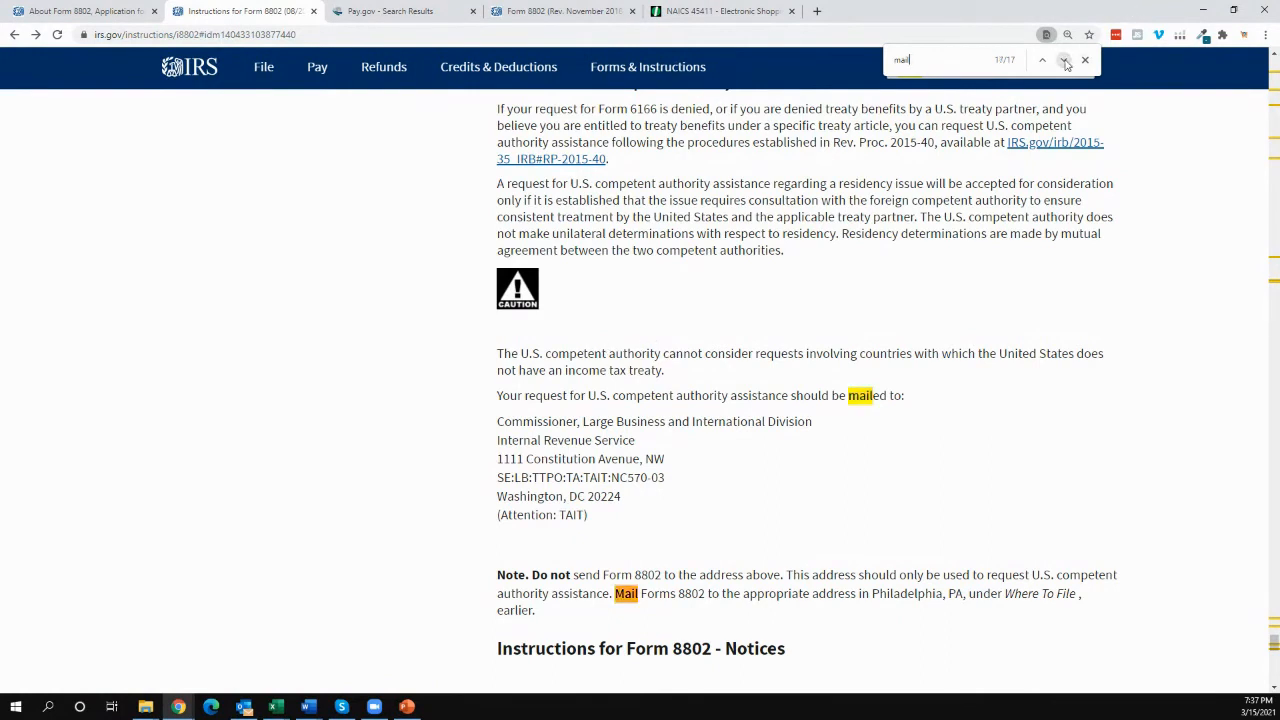
click(1065, 62)
scroll(561, 612, down, 1)
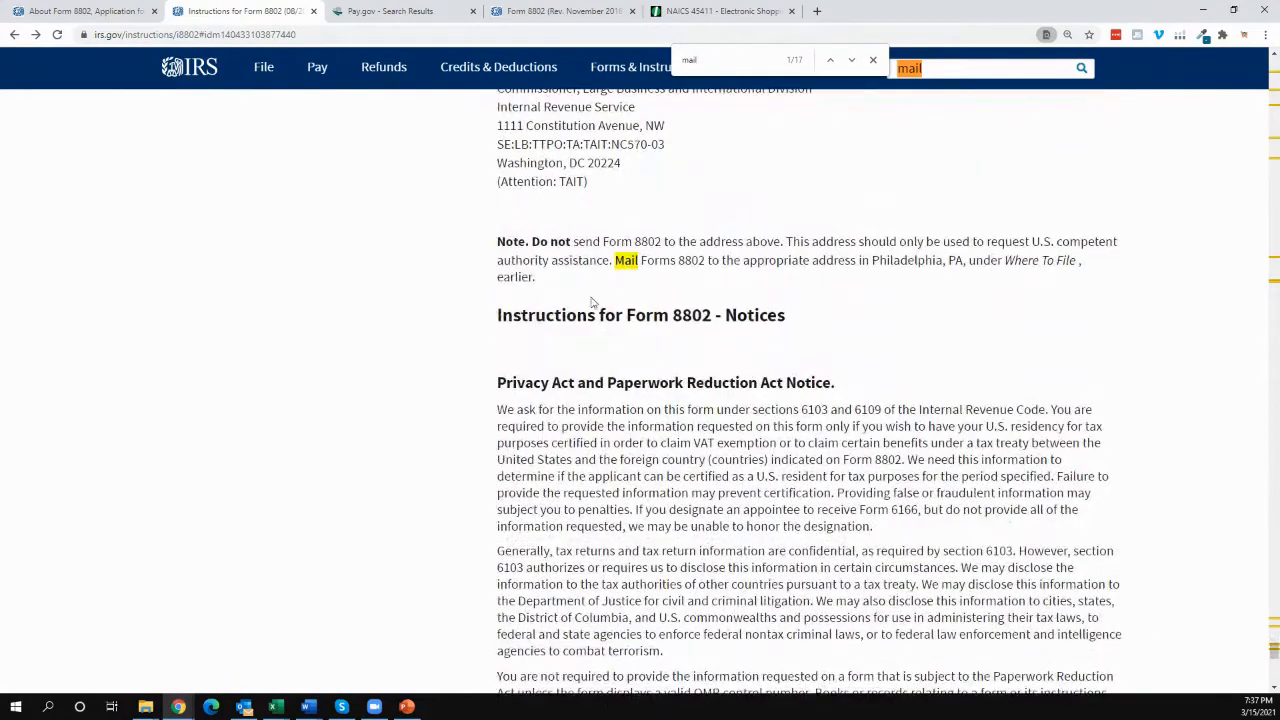
scroll(554, 294, up, 2)
drag(517, 272, 484, 189)
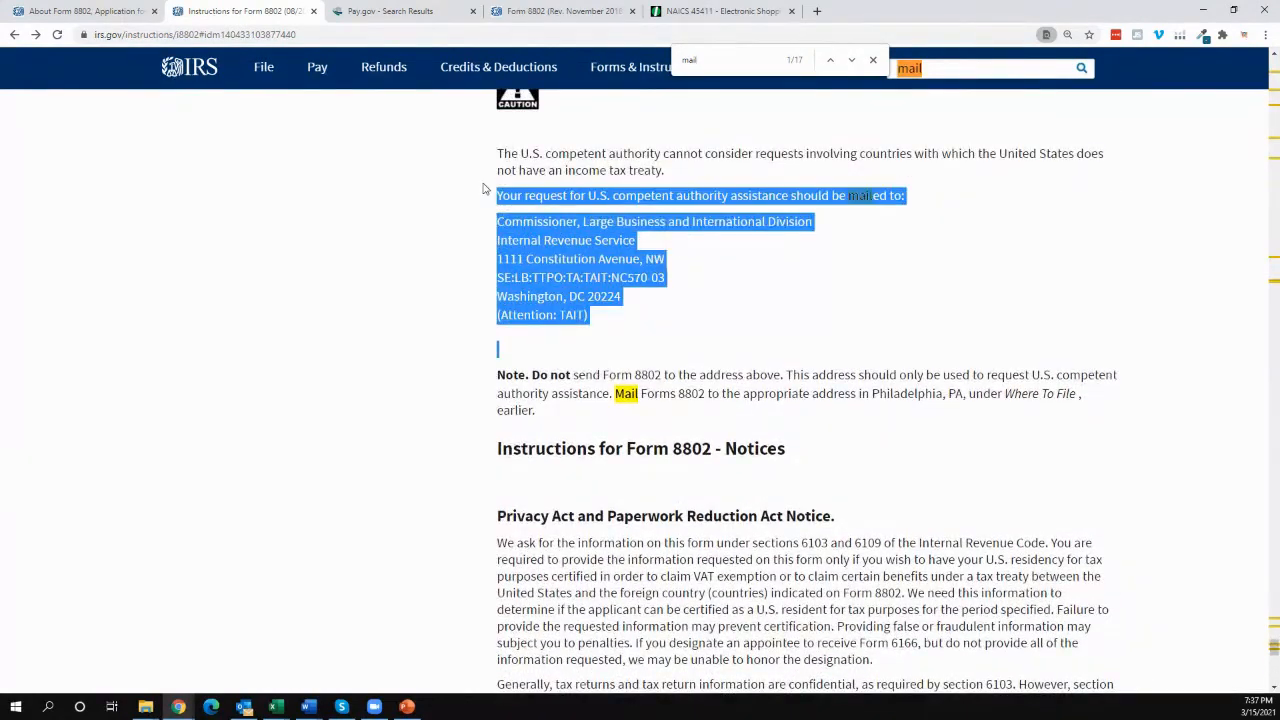
scroll(586, 260, down, 4)
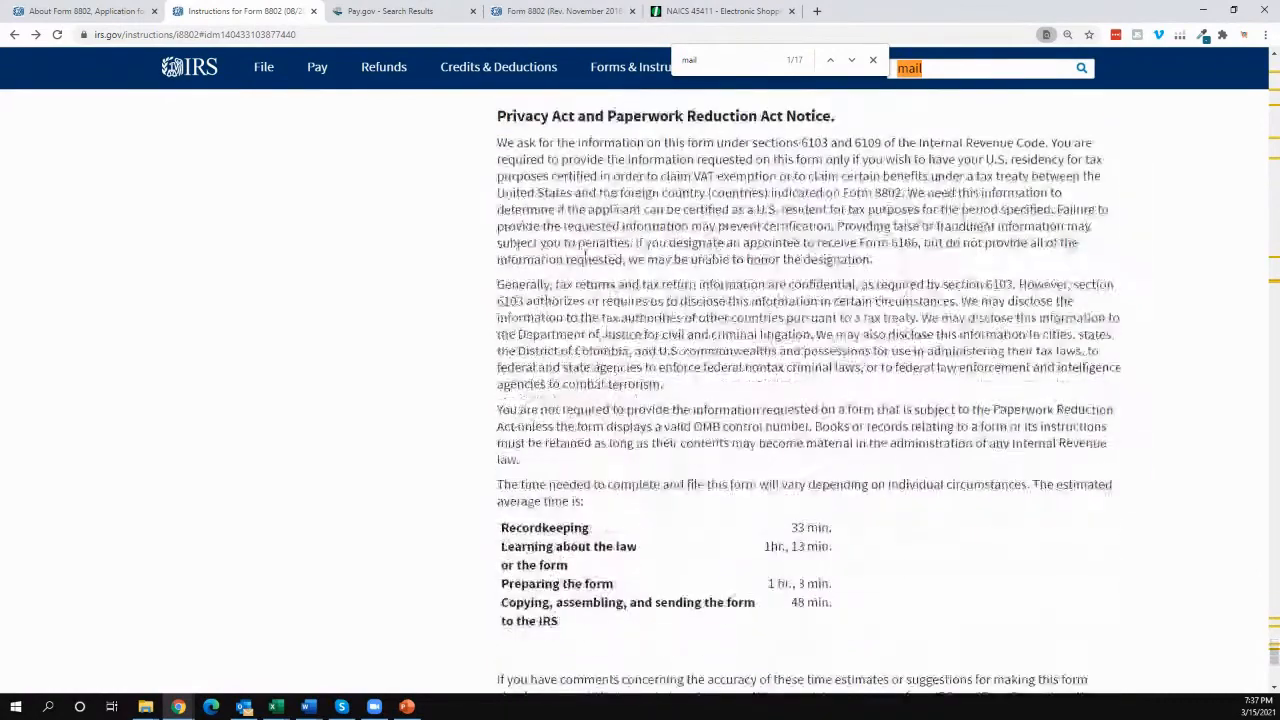
- Go through further "mail" matches in the instructions and open the Line 3a Mailing Address entry in the contents
click(852, 64)
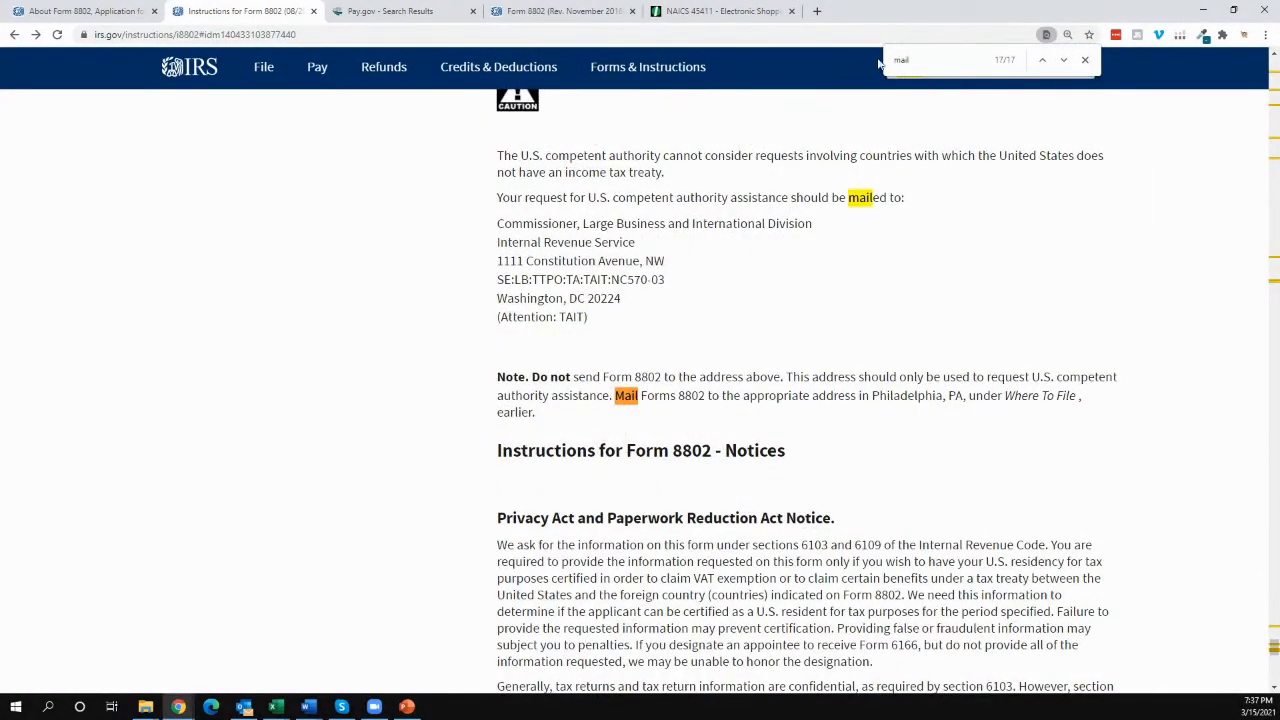
click(1063, 60)
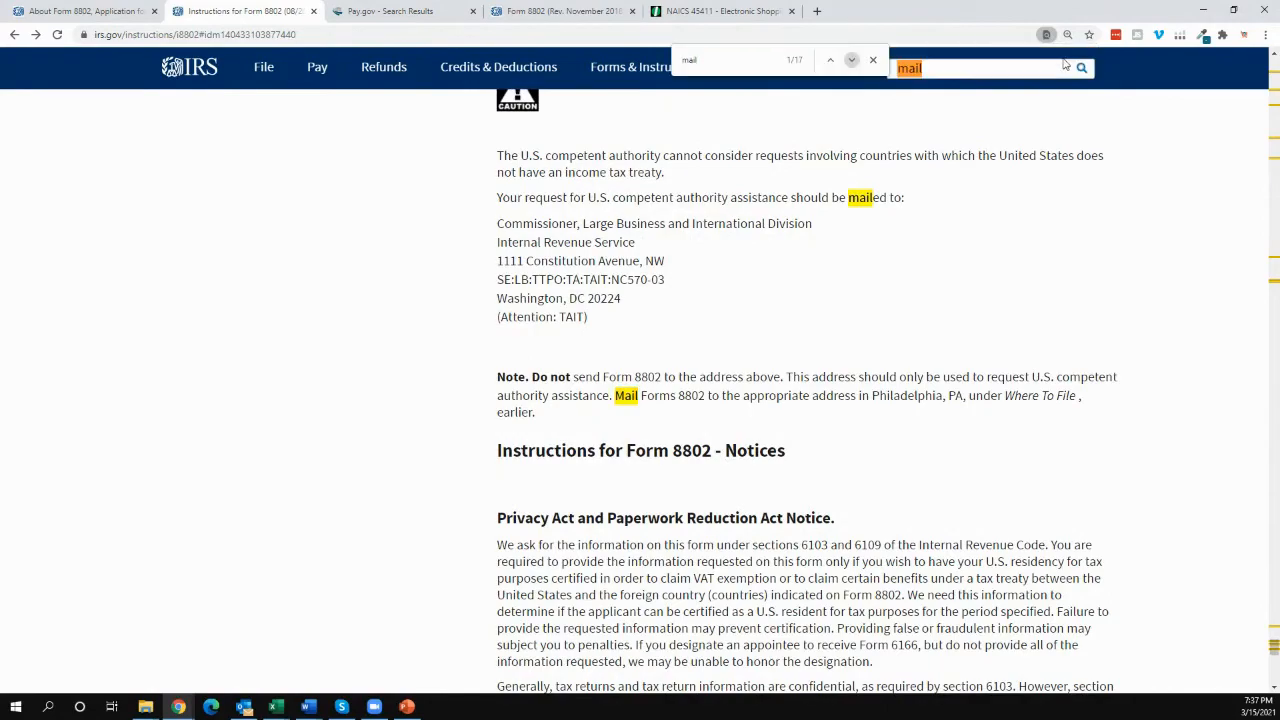
click(851, 60)
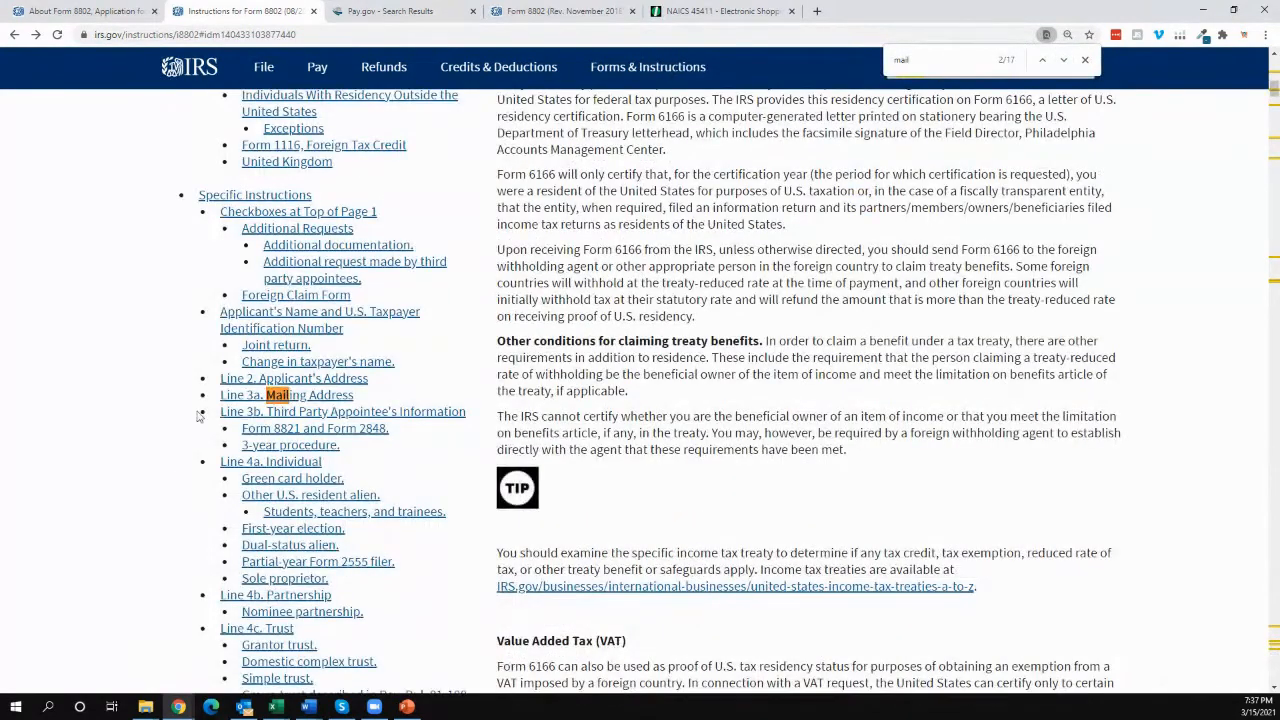
click(257, 395)
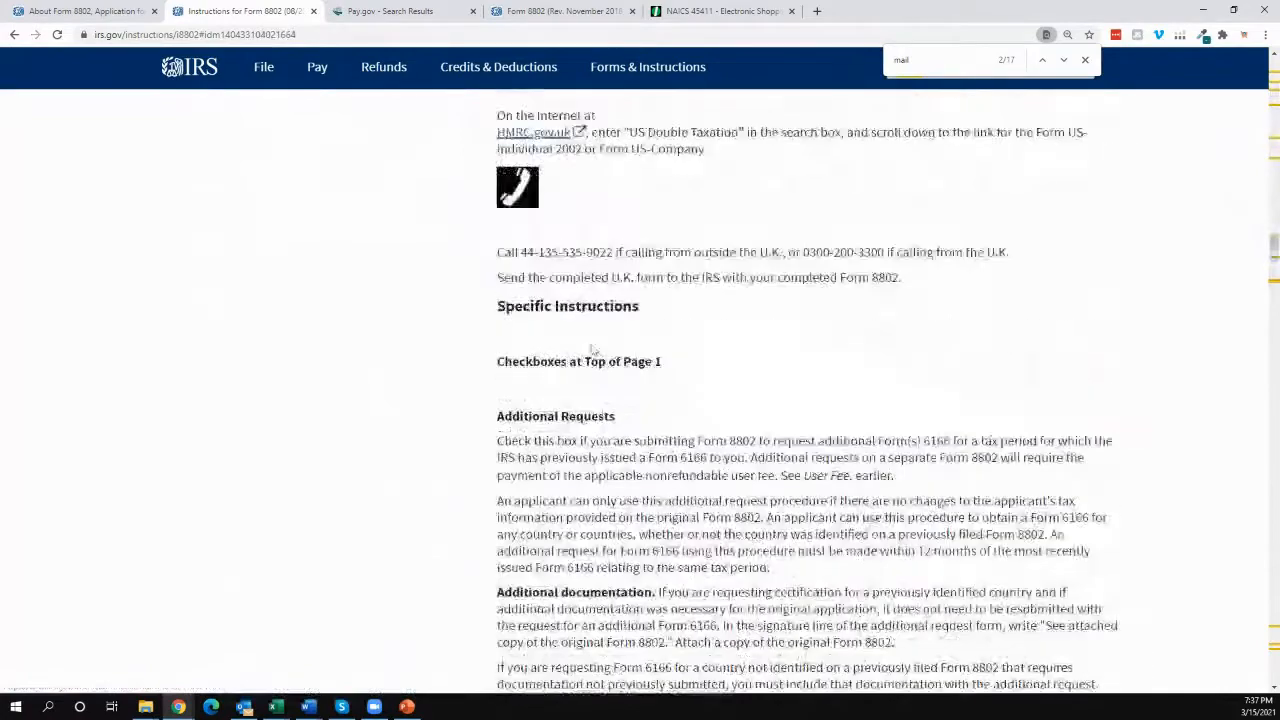
- Look through the About Form 8802 page from its introduction to its list of other useful items
click(110, 12)
scroll(481, 484, down, 5)
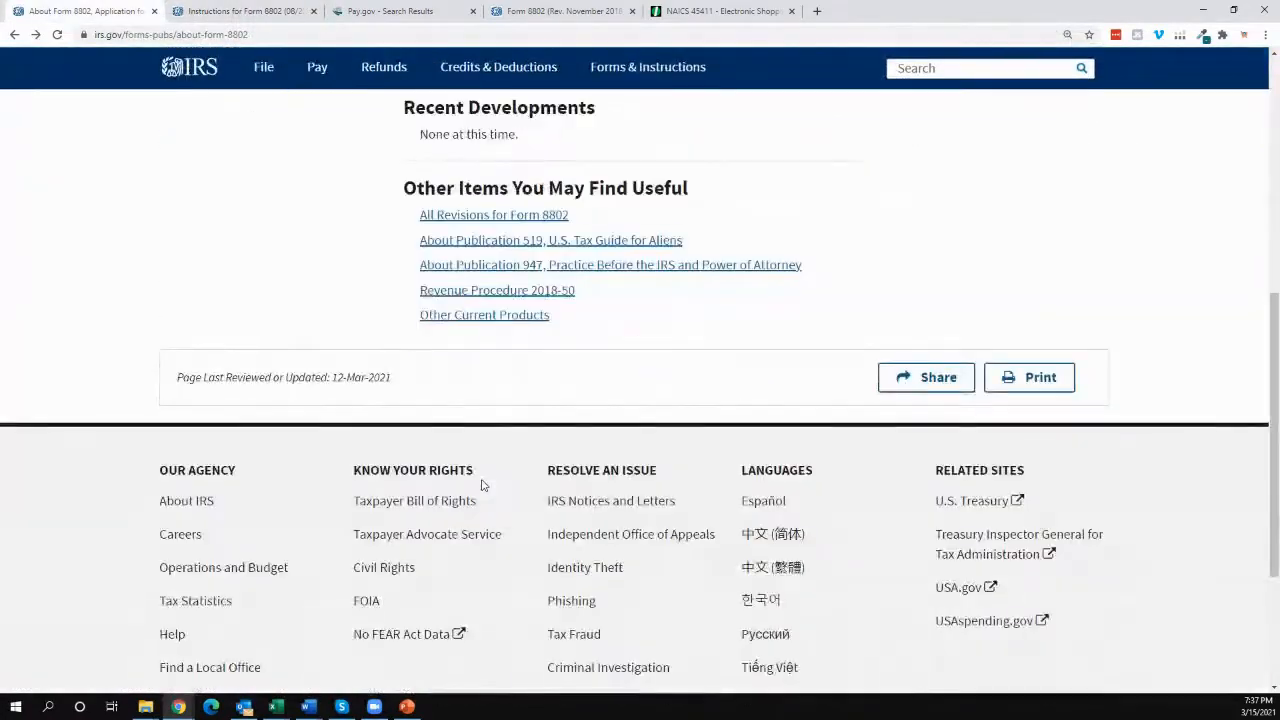
scroll(481, 484, up, 7)
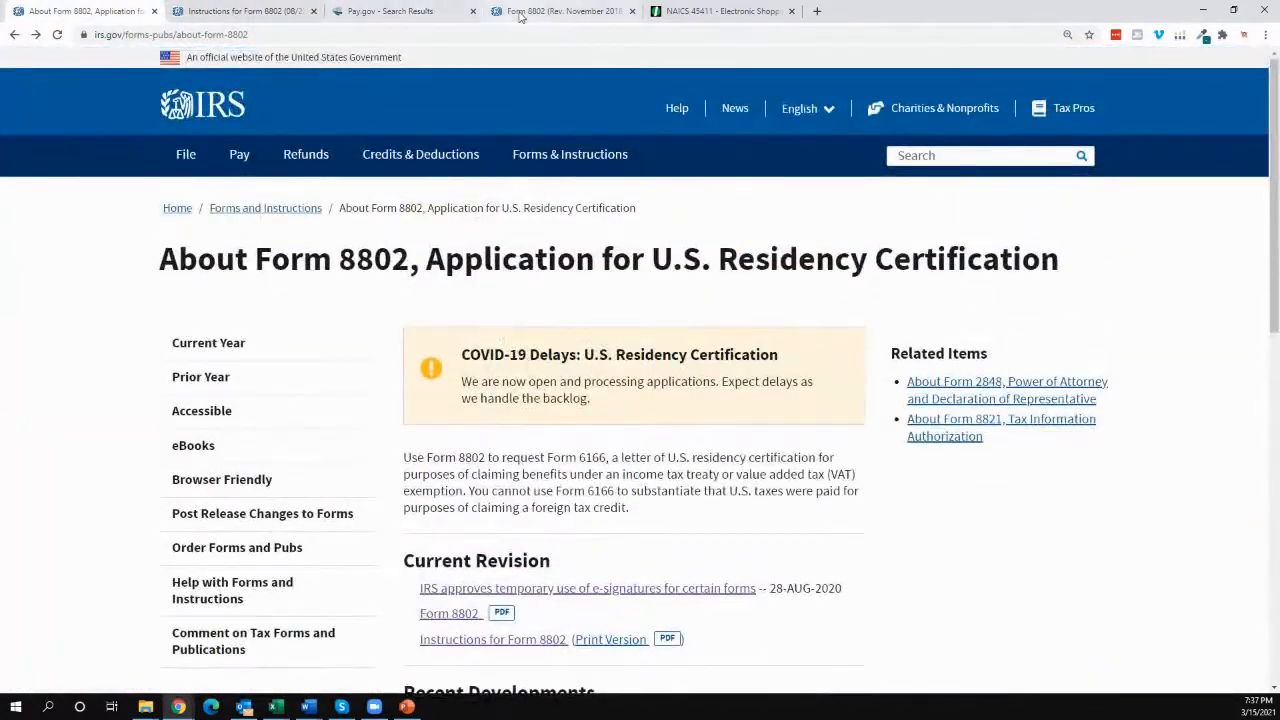
- On the page 3 worksheet of Form 8802, enter Acme Products LLC as applicant name and fill in the applicant's TIN
click(519, 12)
scroll(730, 400, down, 5)
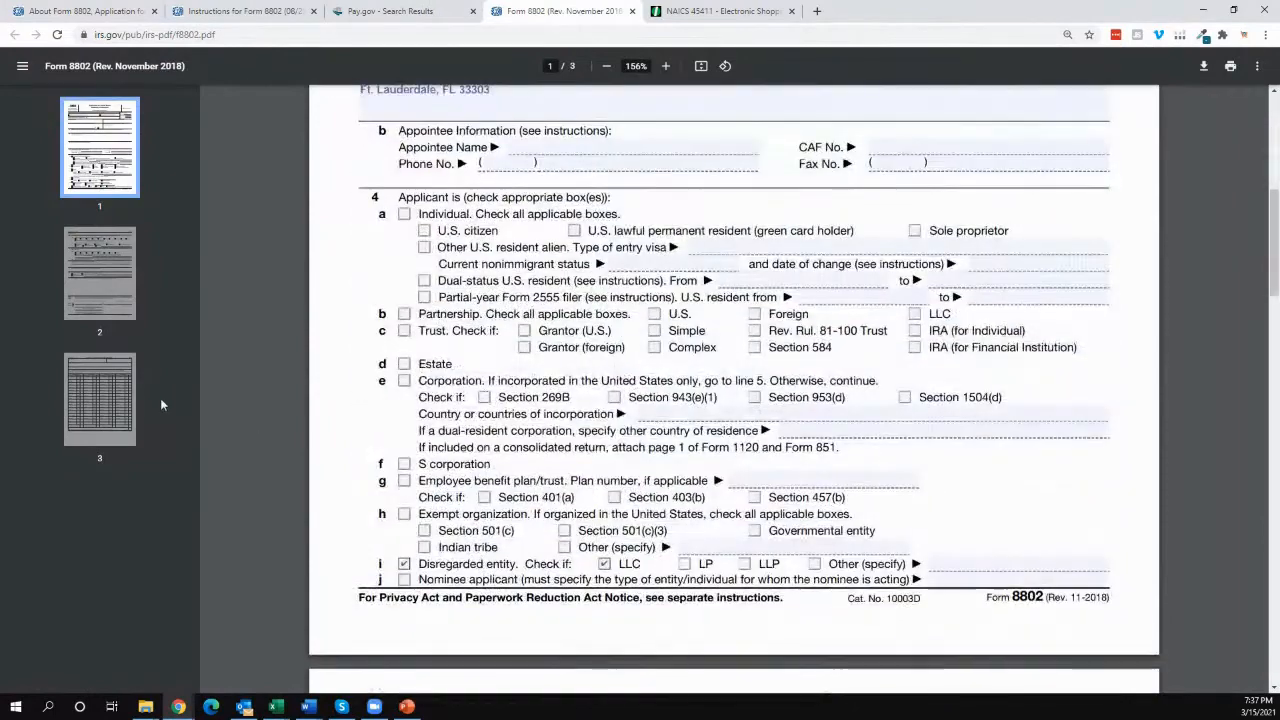
click(120, 400)
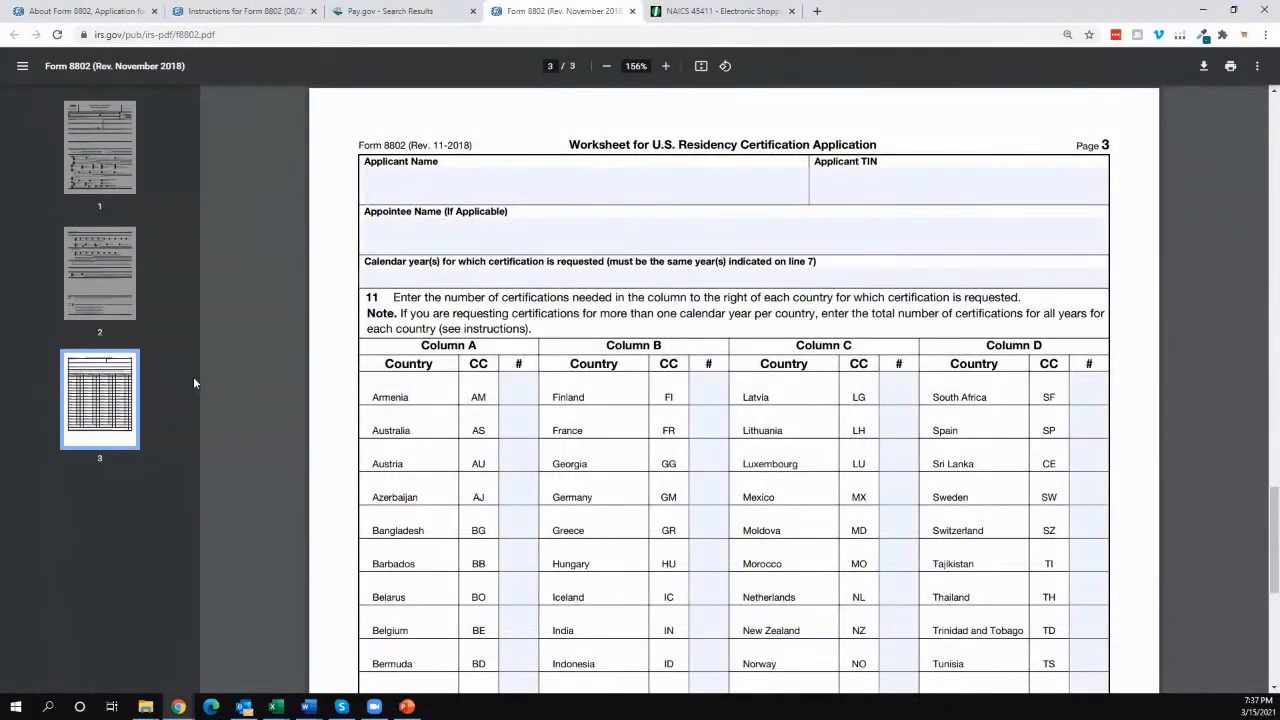
click(456, 180)
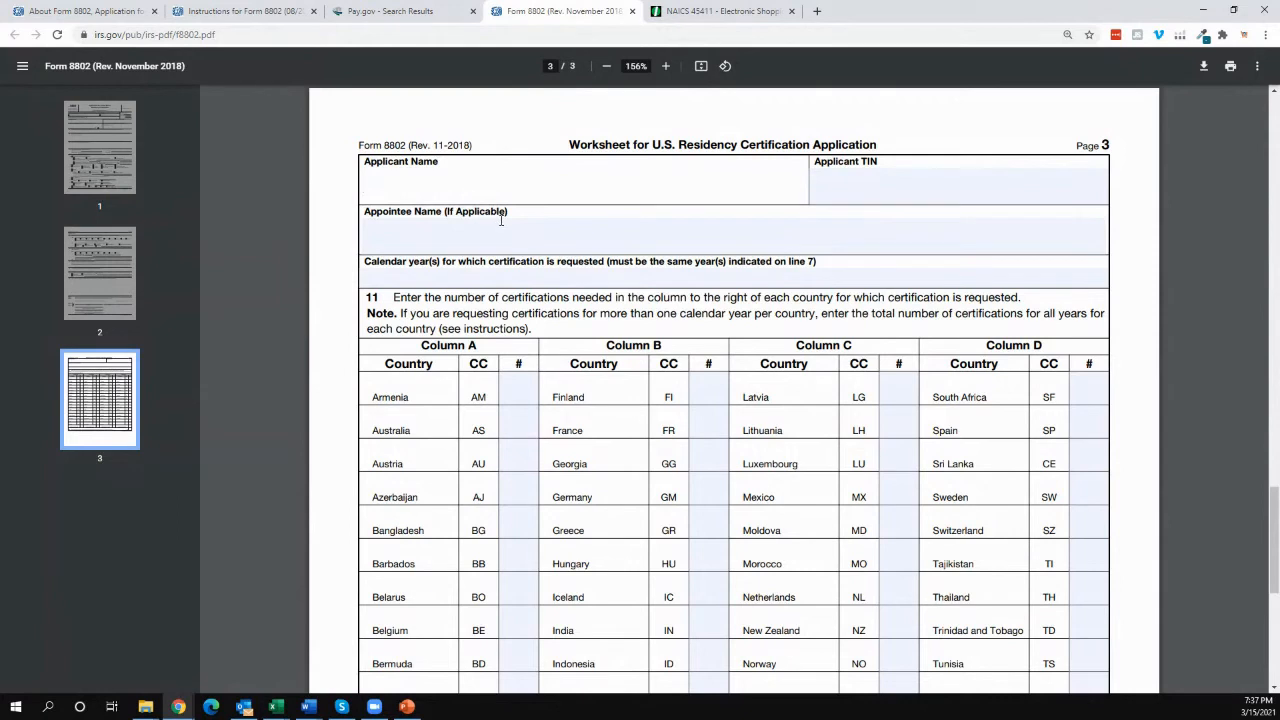
text(Acme Products LLC)
click(834, 199)
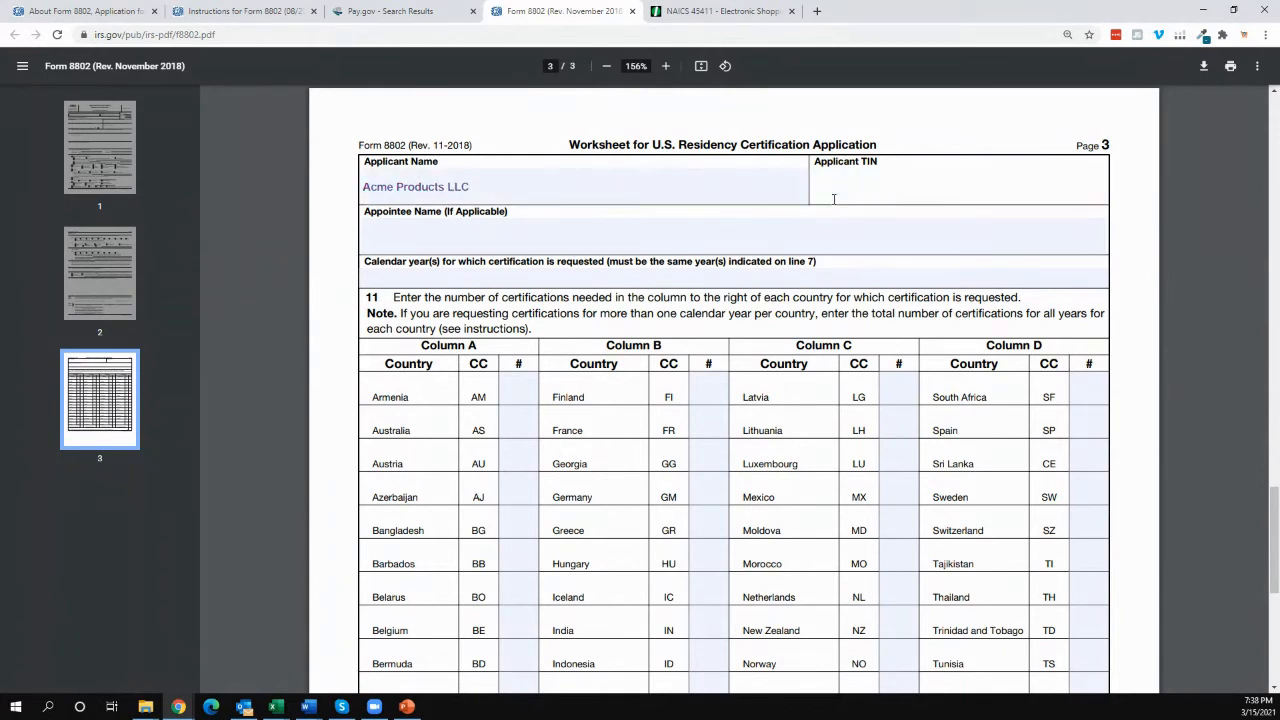
text(99-9999999)
- Fill in the appointee's name and enter 2021 as the calendar year for which certification is requested
click(462, 237)
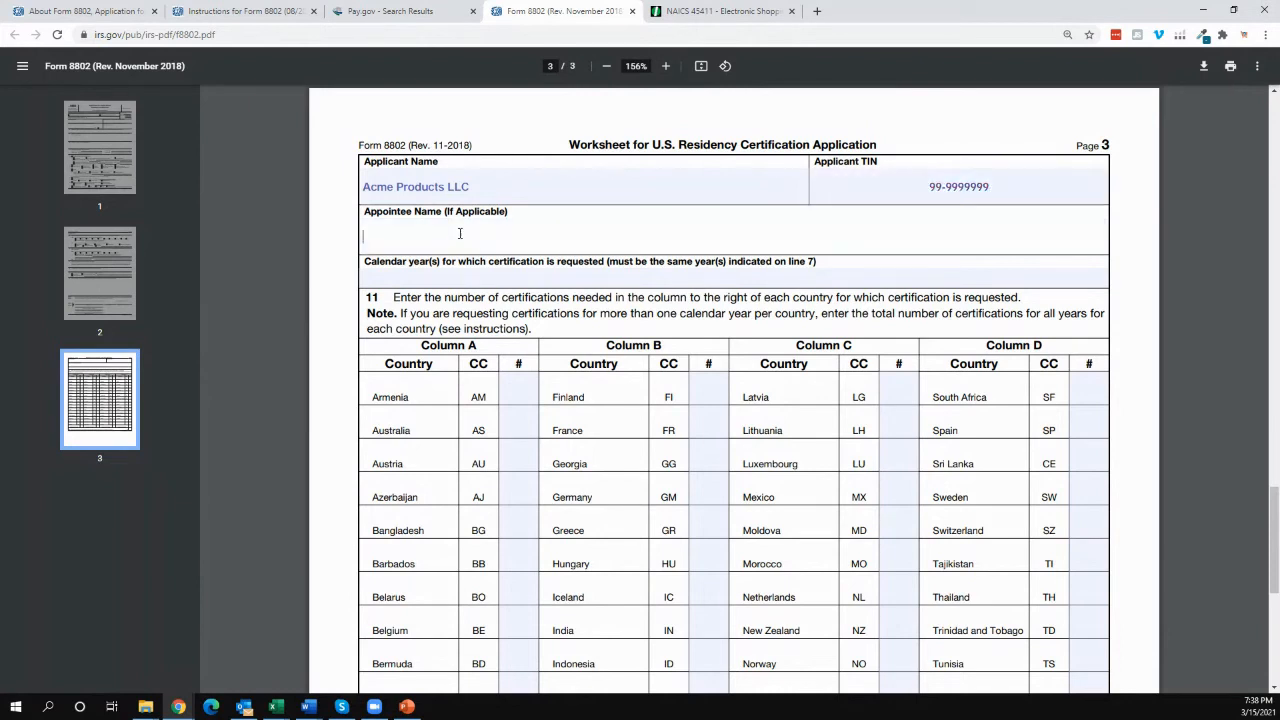
text(Joe Blow)
click(453, 280)
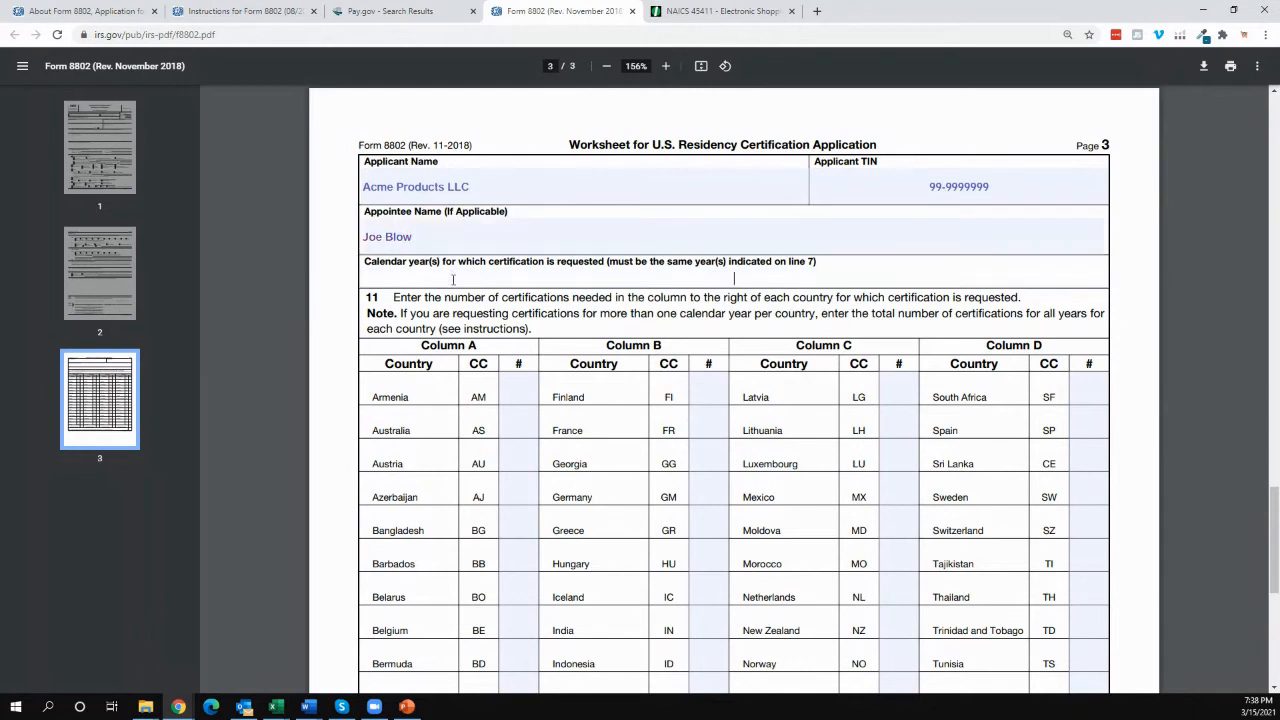
text(2021)
- Enter 1 as the number of certifications for Germany in line 11 of the worksheet
scroll(613, 345, down, 3)
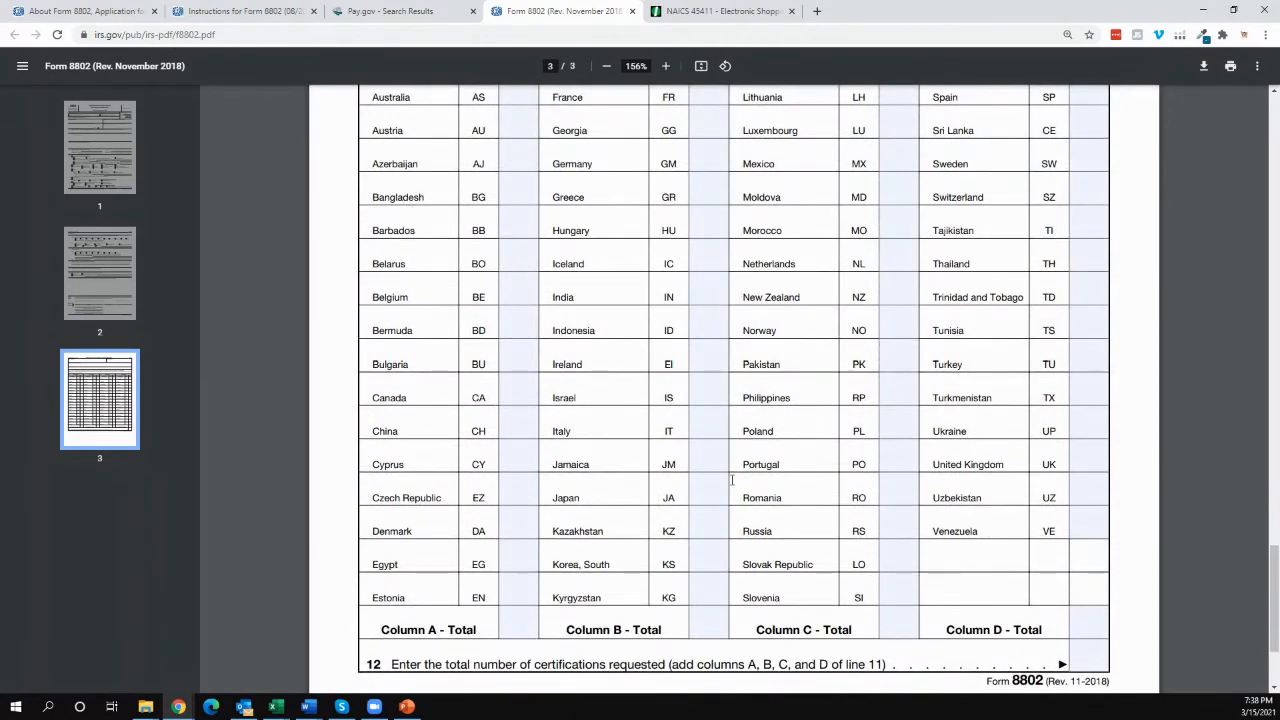
scroll(732, 480, up, 3)
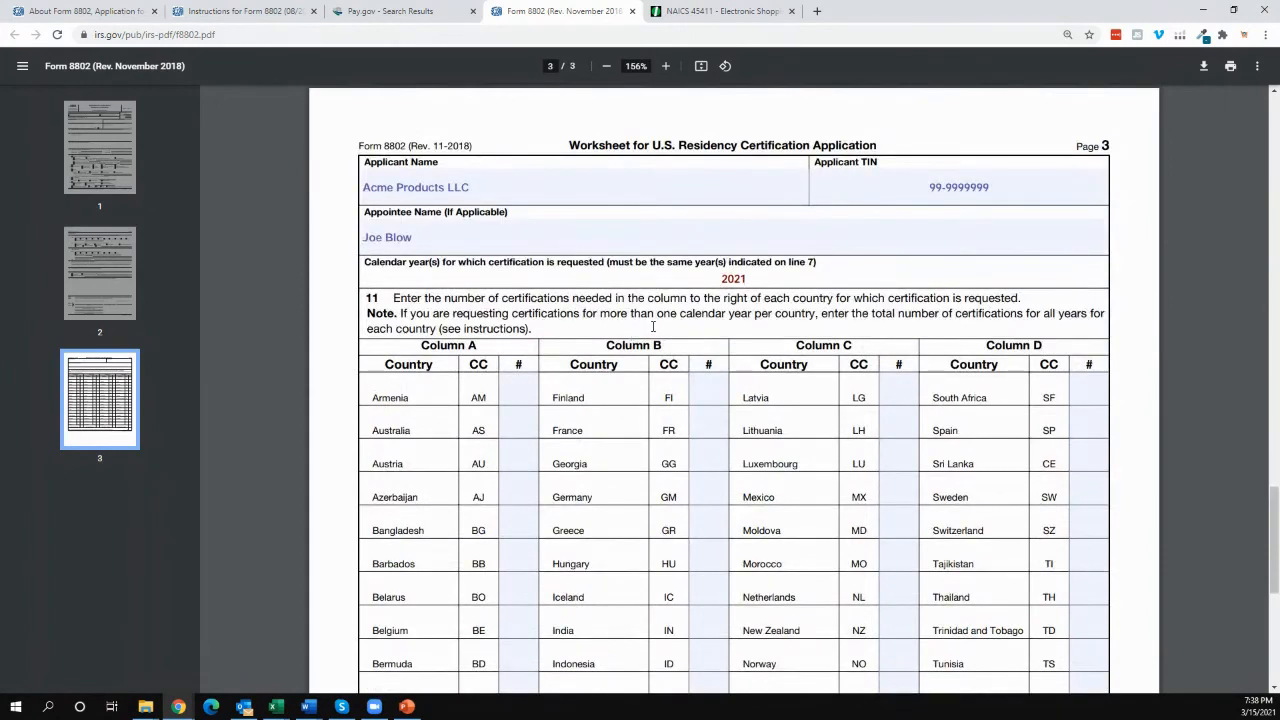
scroll(690, 365, down, 1)
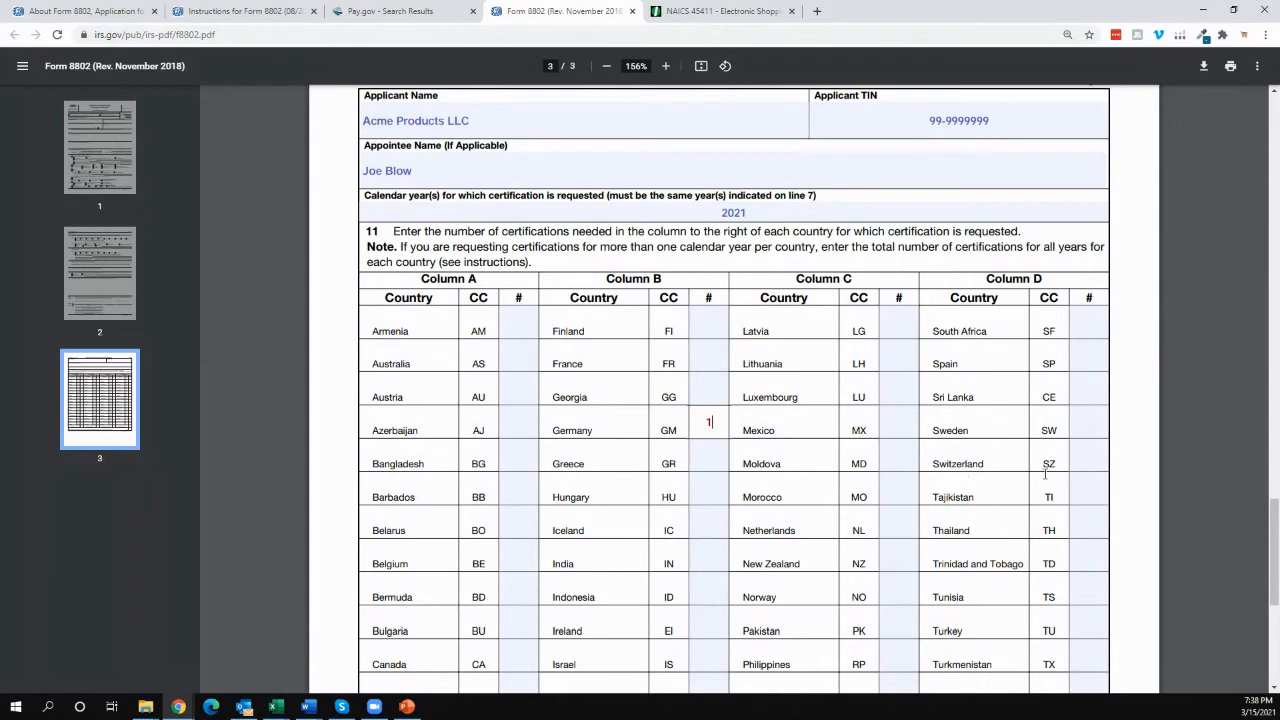
- Enter 1 as the Column B total and 1 as the total number of certifications on line 12
scroll(1032, 440, down, 5)
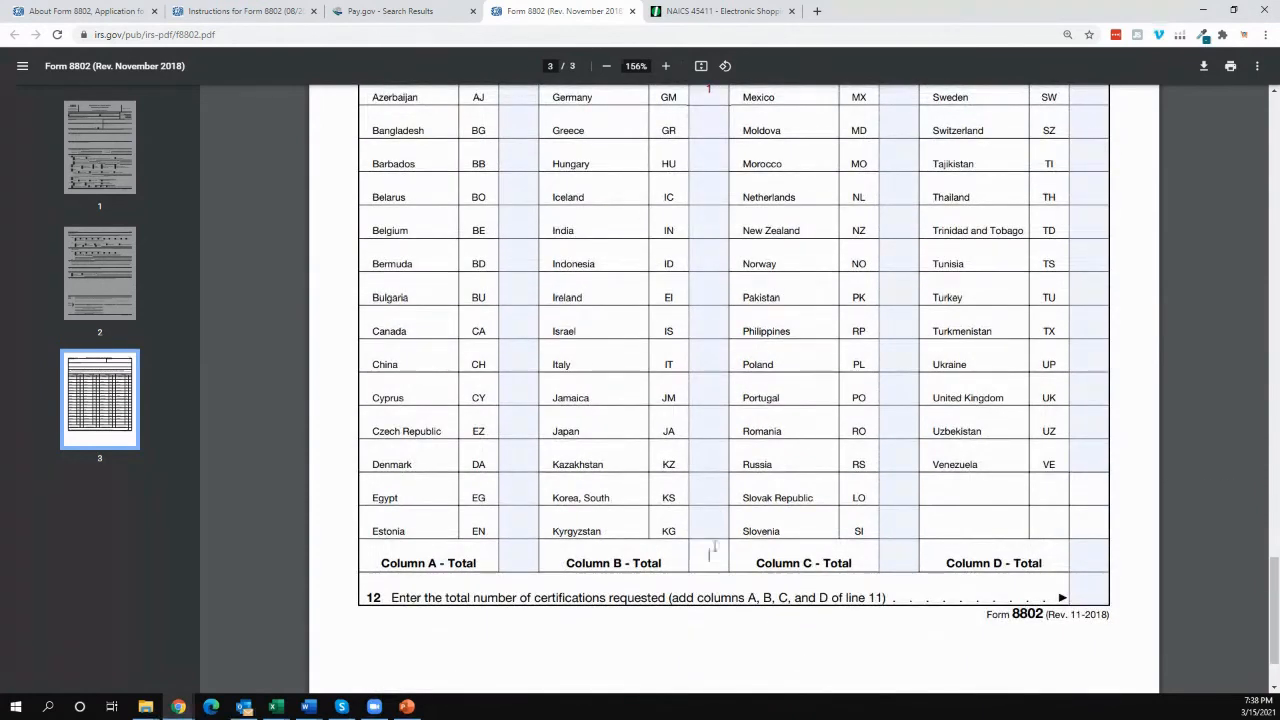
scroll(700, 548, up, 6)
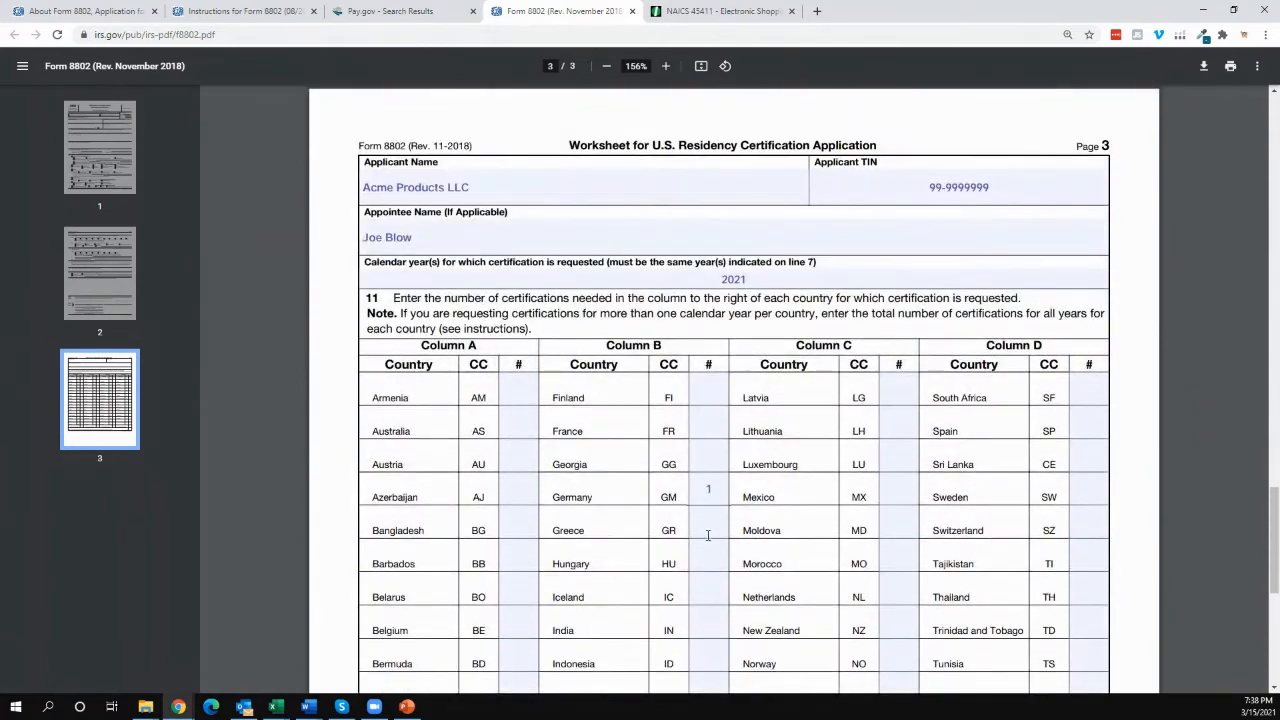
scroll(708, 532, down, 6)
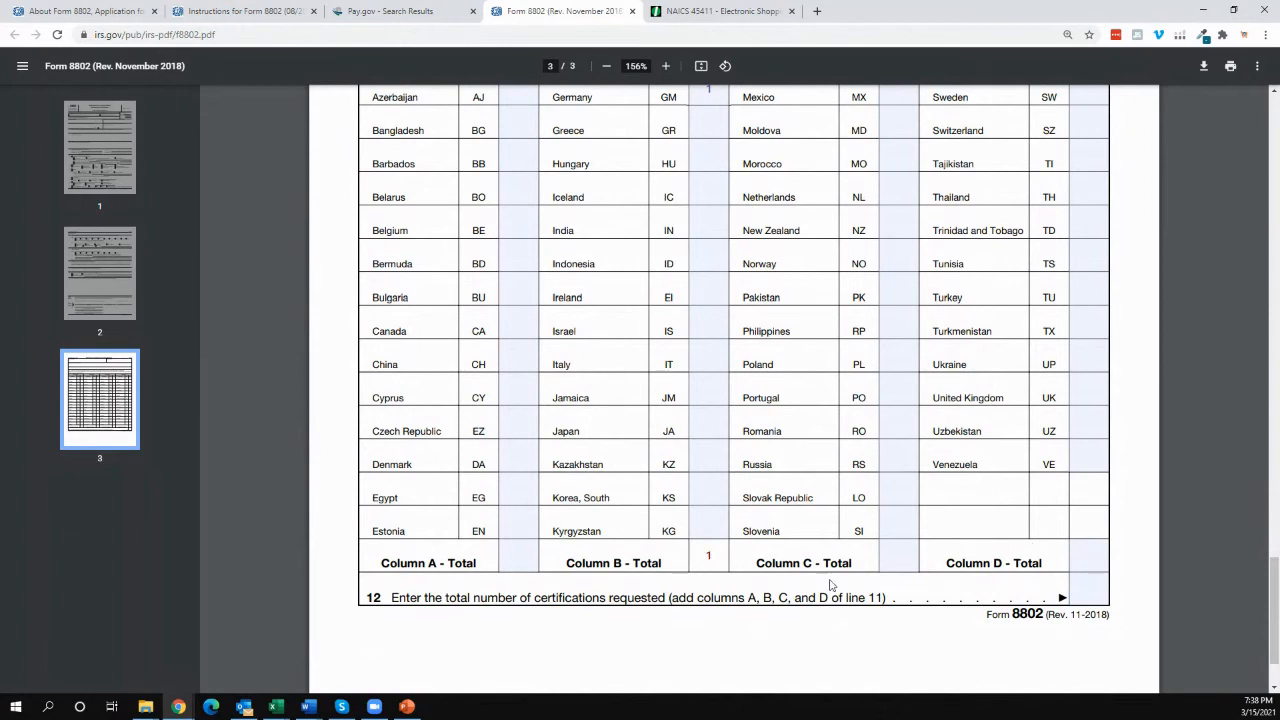
click(1080, 598)
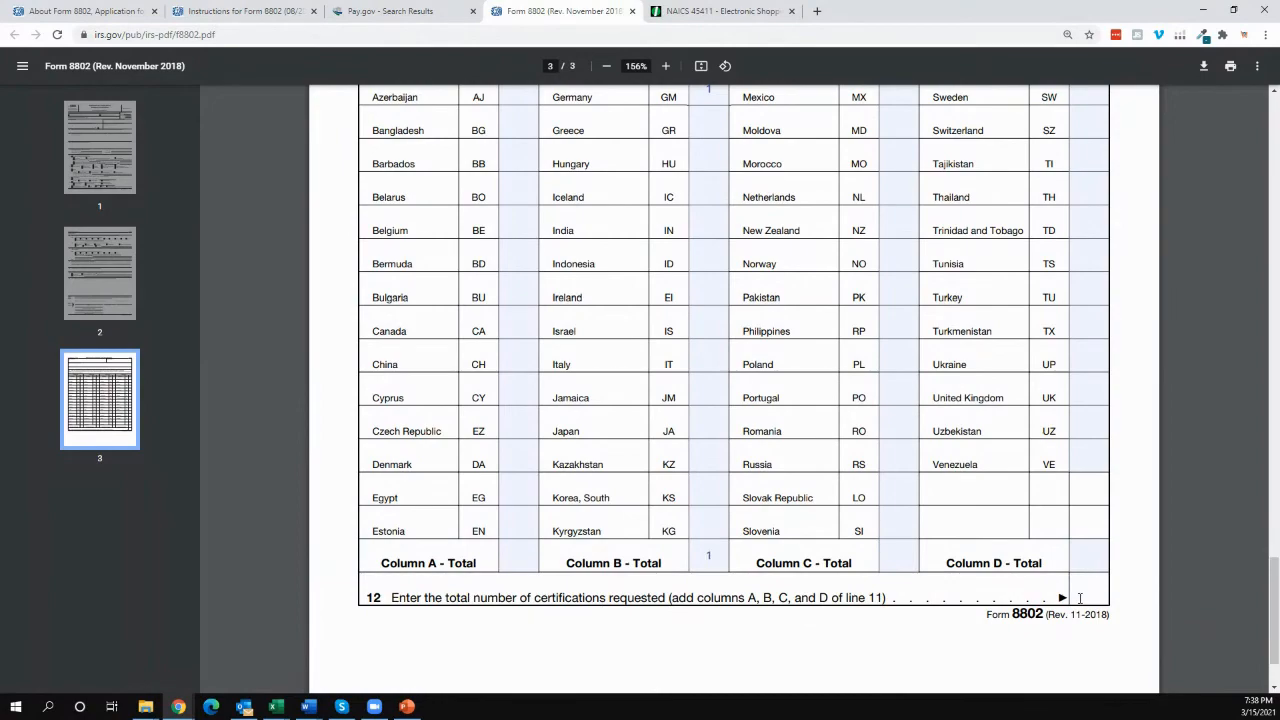
scroll(969, 525, down, 1)
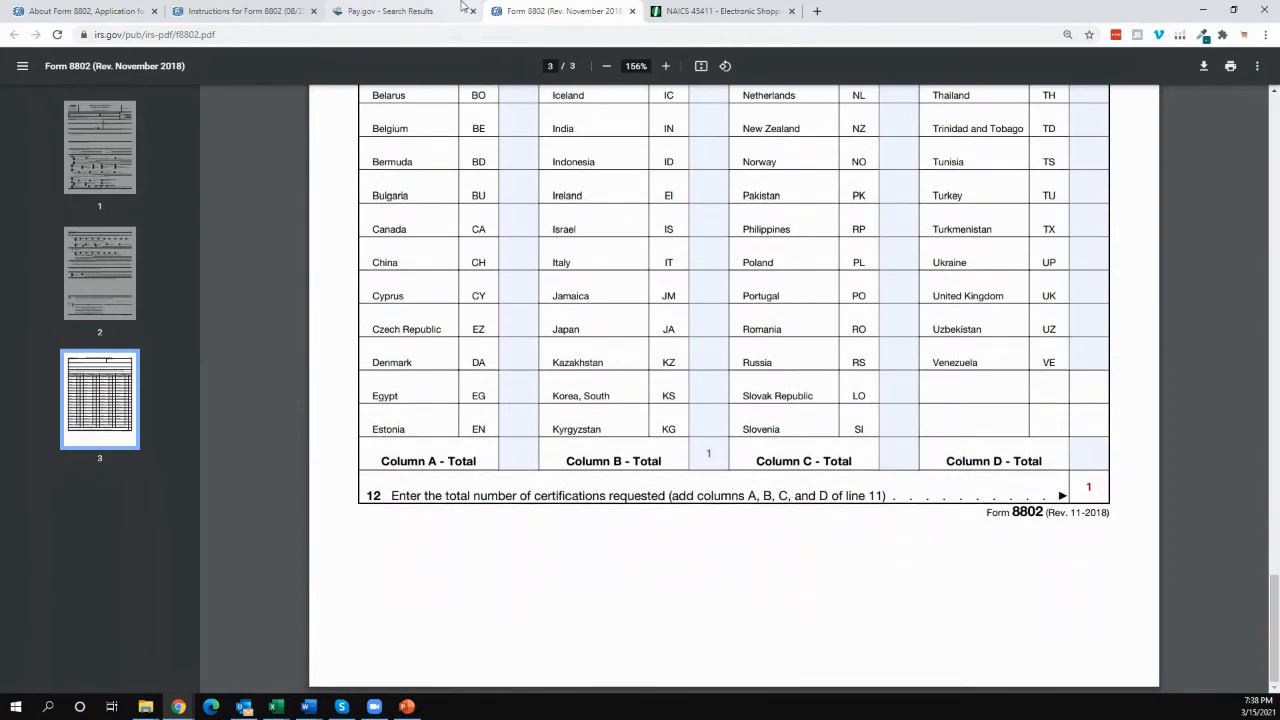
- Find the Electronic Payment section in the Form 8802 instructions and highlight its e-payment condition and mailing address
click(440, 12)
click(205, 12)
scroll(660, 337, up, 10)
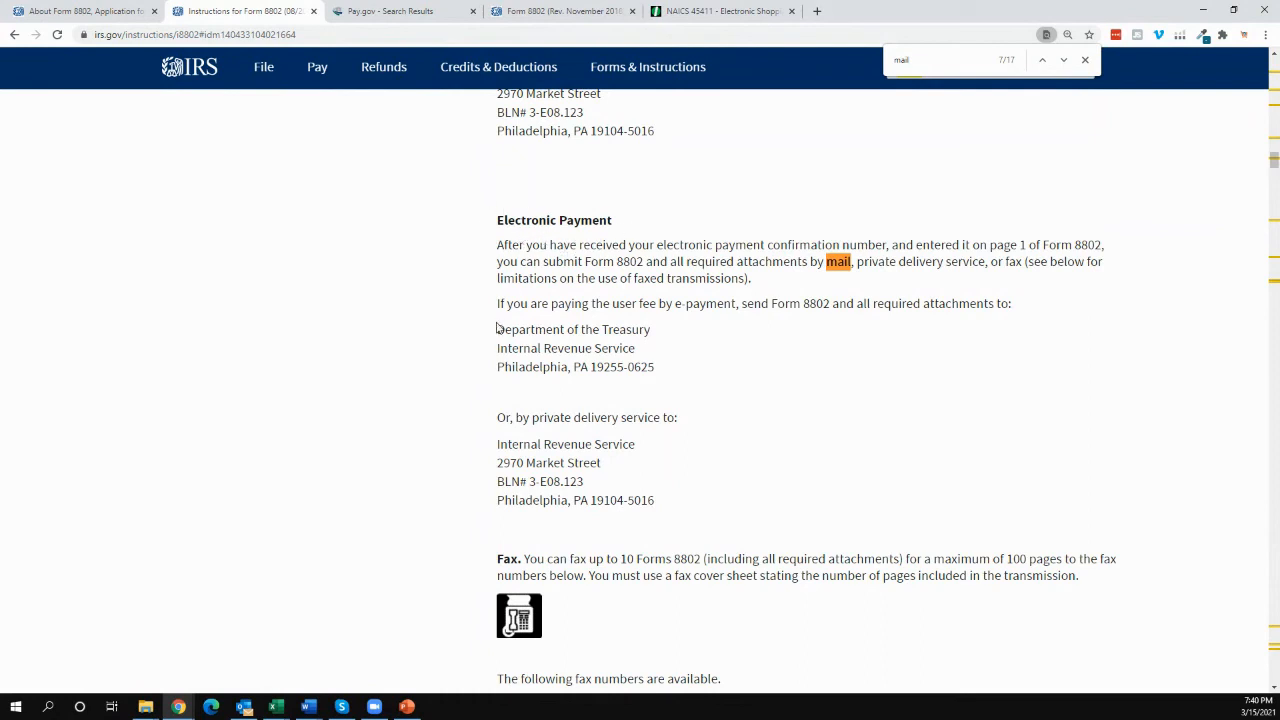
drag(498, 329, 669, 366)
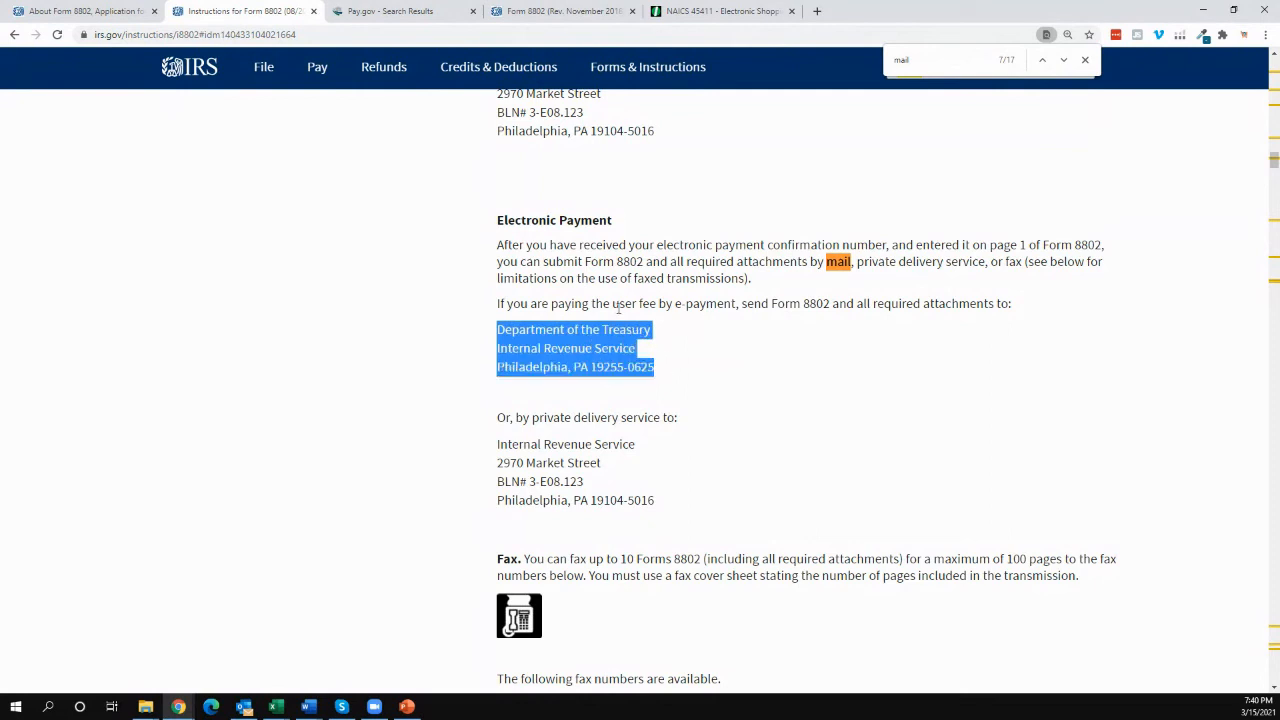
drag(660, 304, 740, 309)
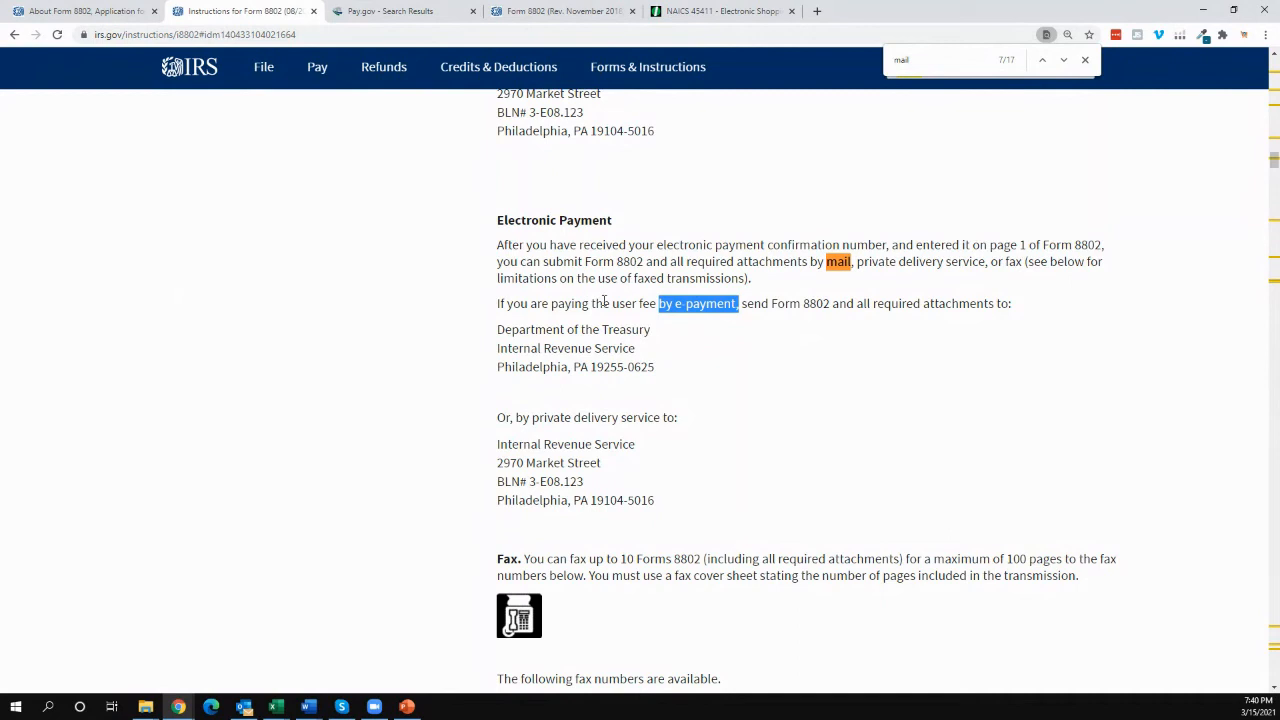
drag(656, 368, 469, 338)
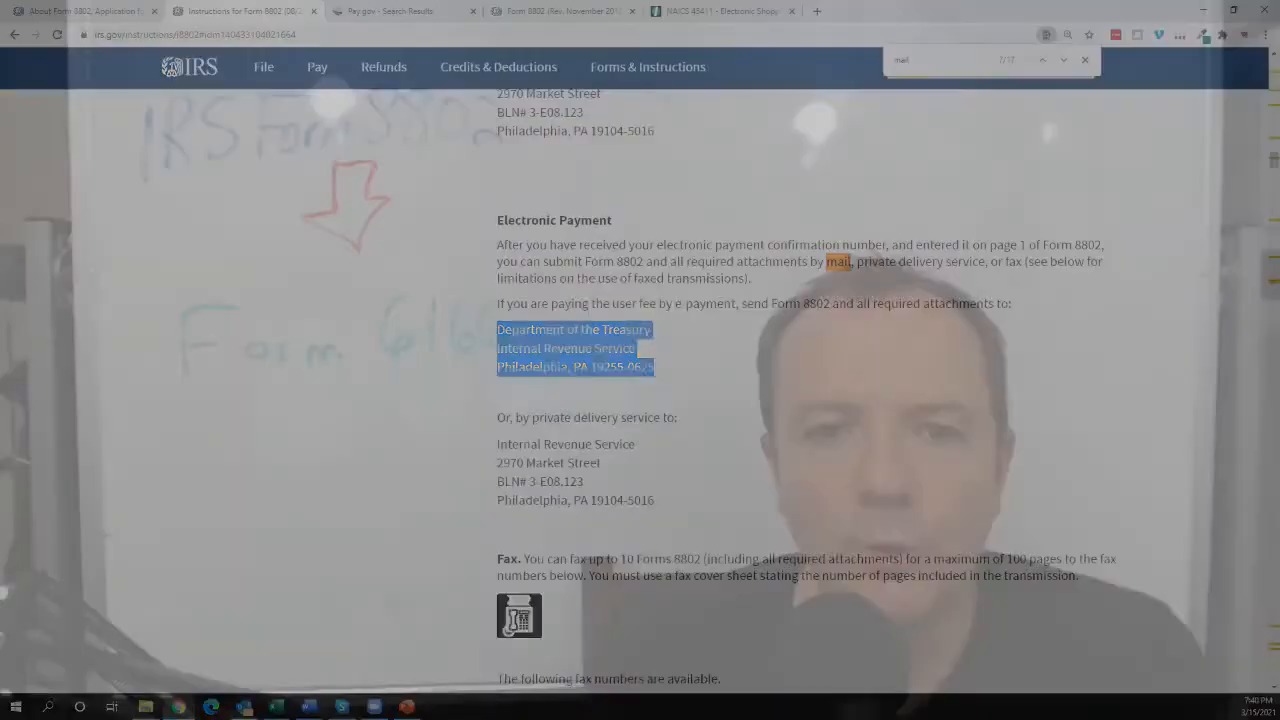